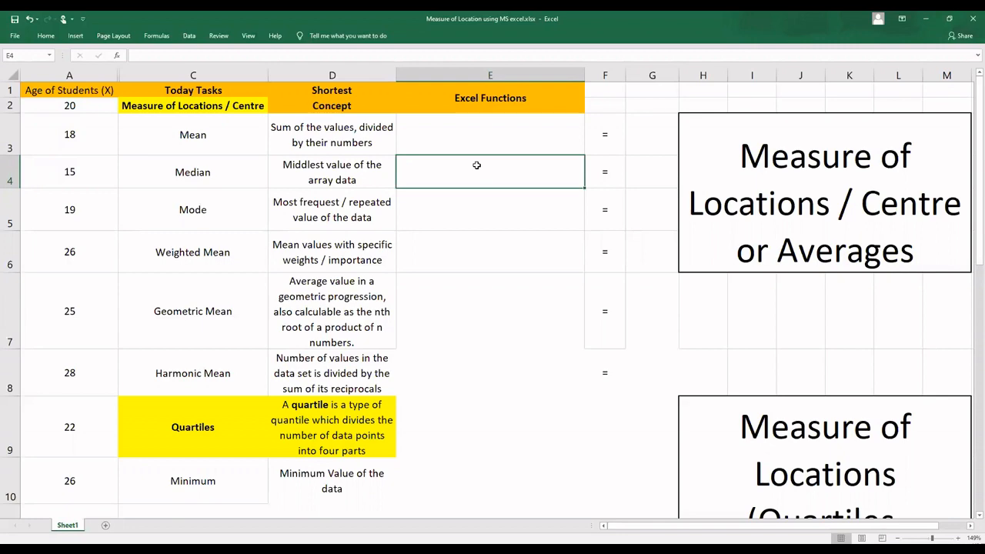
# Step: Enter =AVERAGE(A2:A11) in E3 to calculate the mean of the students' ages
pyautogui.click(489, 143)
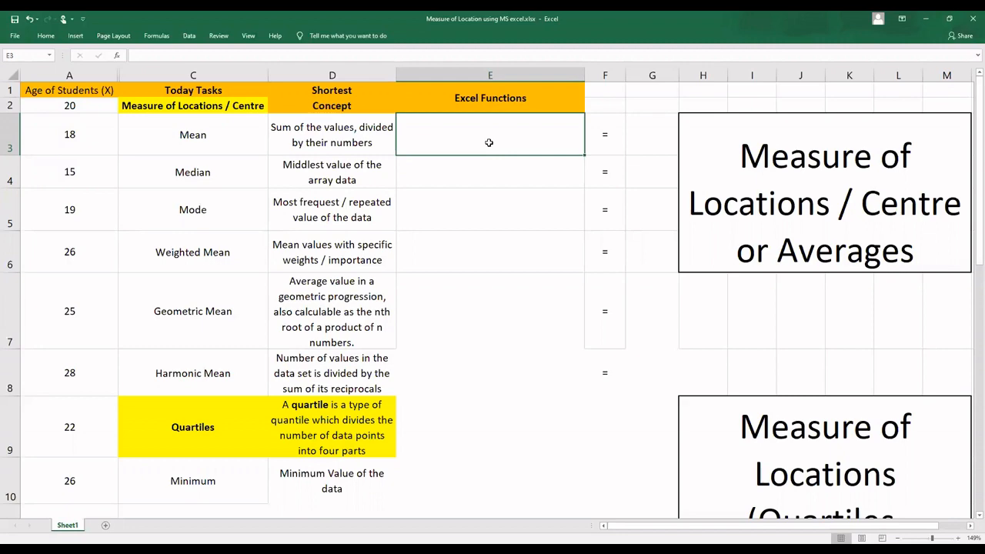
pyautogui.click(359, 135)
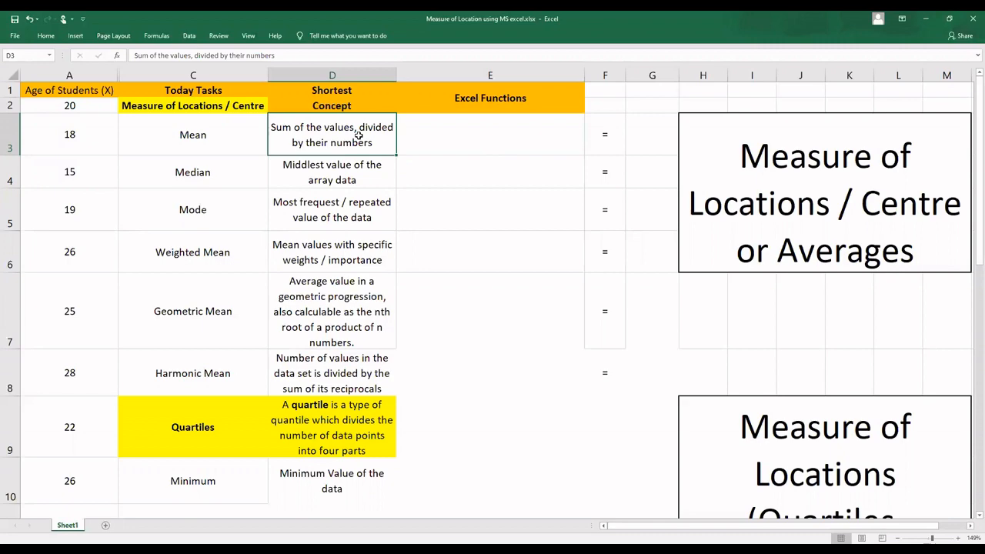
pyautogui.click(467, 144)
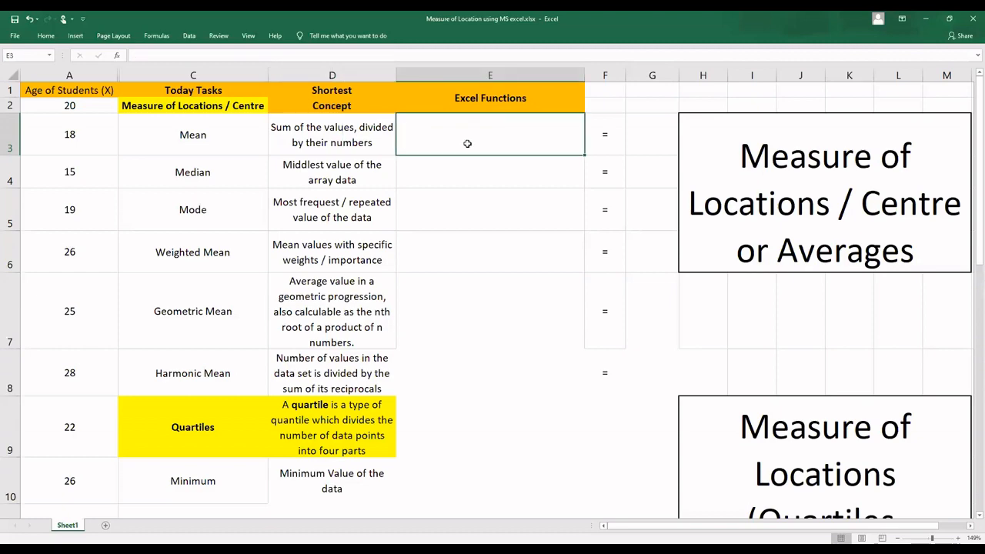
pyautogui.write('=a')
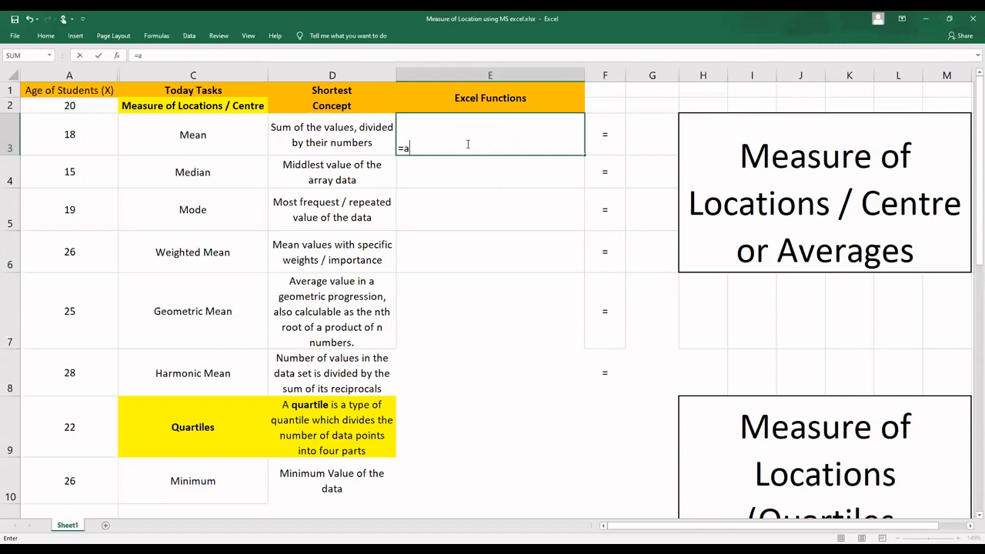
pyautogui.write('verage')
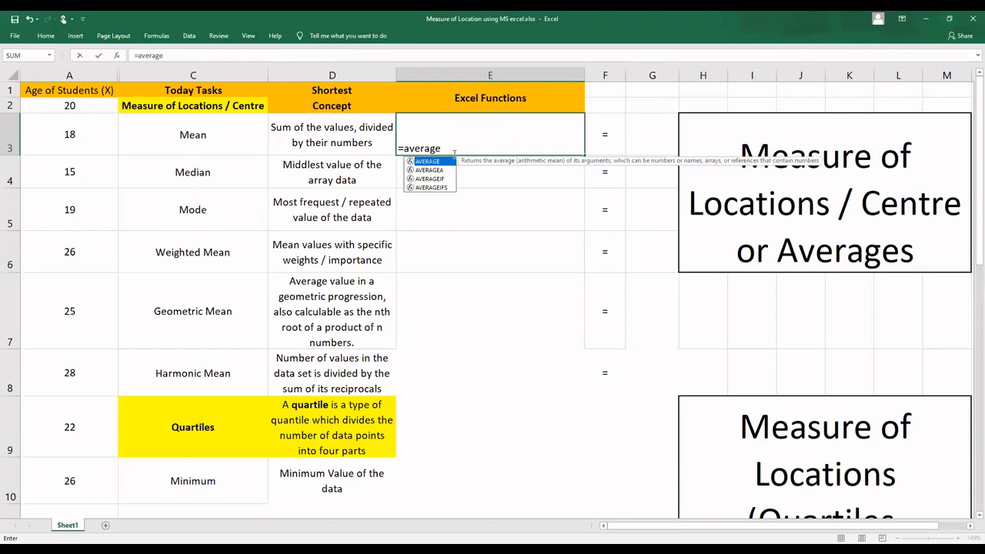
pyautogui.doubleClick(431, 162)
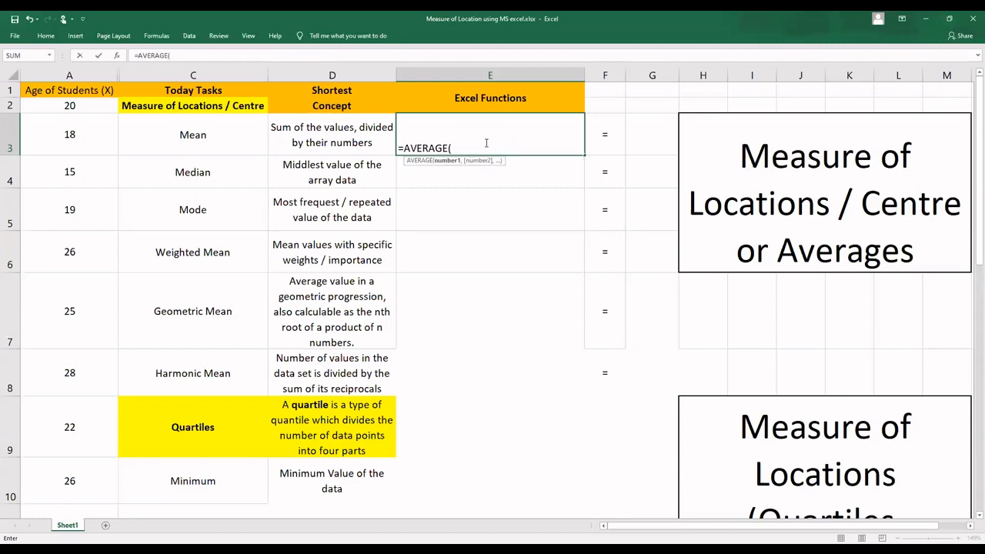
pyautogui.click(91, 108)
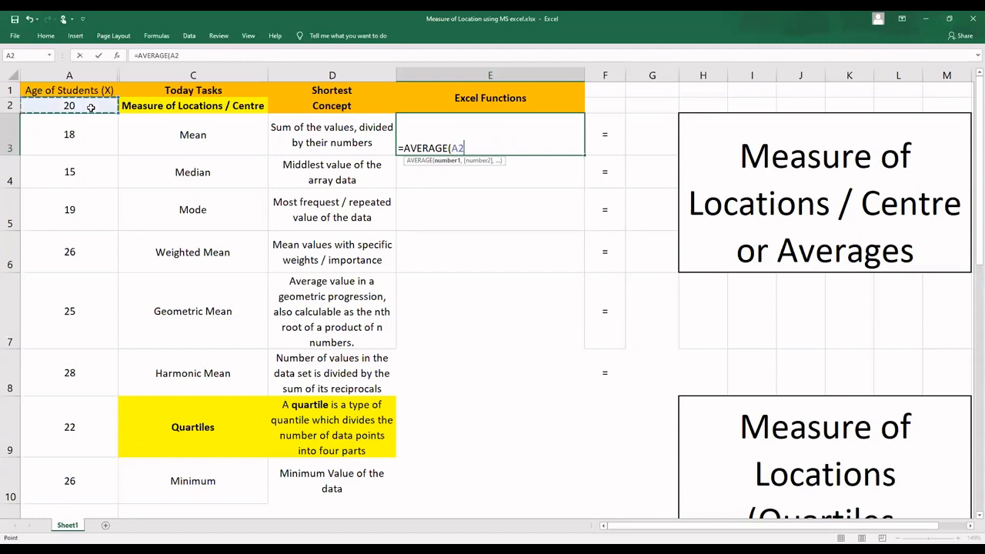
pyautogui.moveTo(91, 108); pyautogui.dragTo(90, 431)
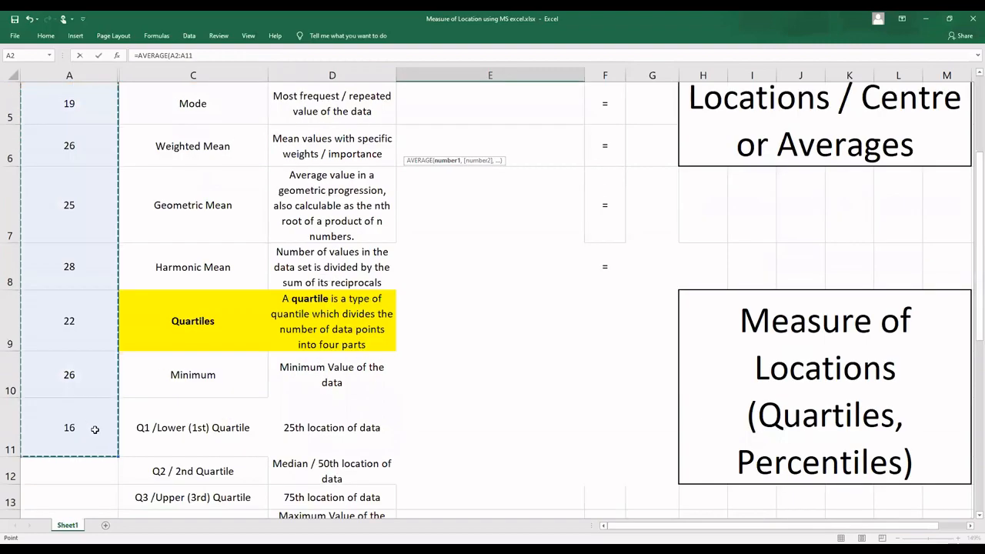
pyautogui.scroll(2, 430, 283)
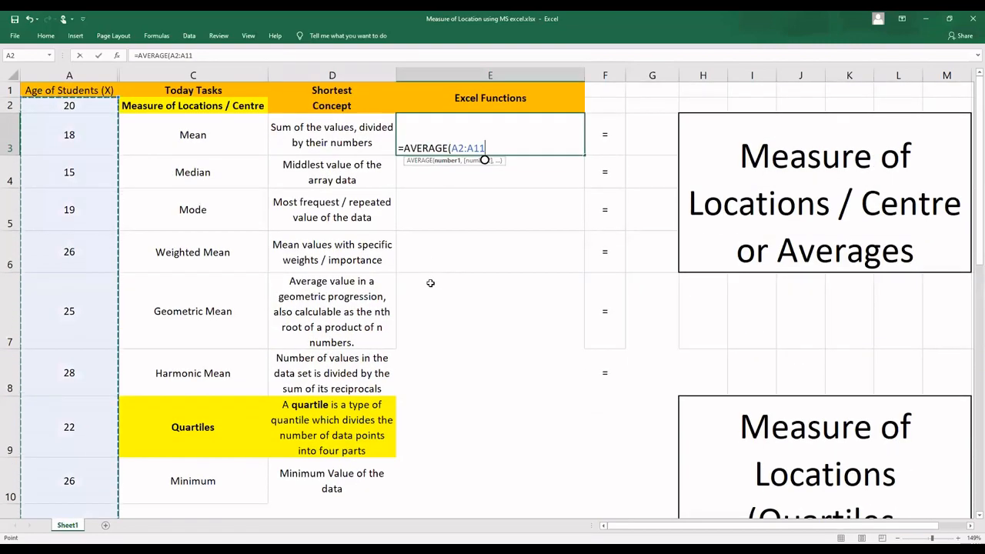
pyautogui.write(')')
pyautogui.press('Return')
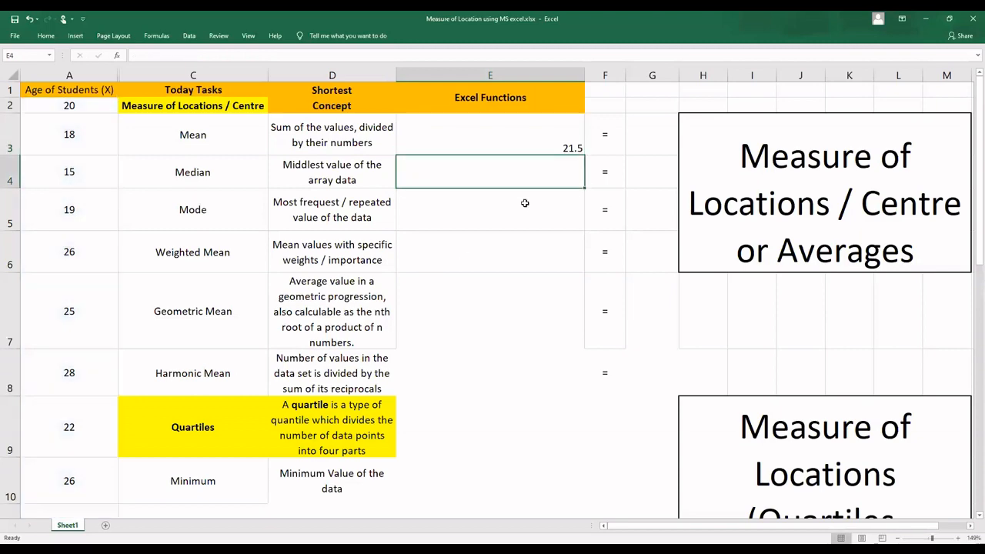
# Step: Copy the mean formula from E3 into the result cell G3
pyautogui.click(547, 145)
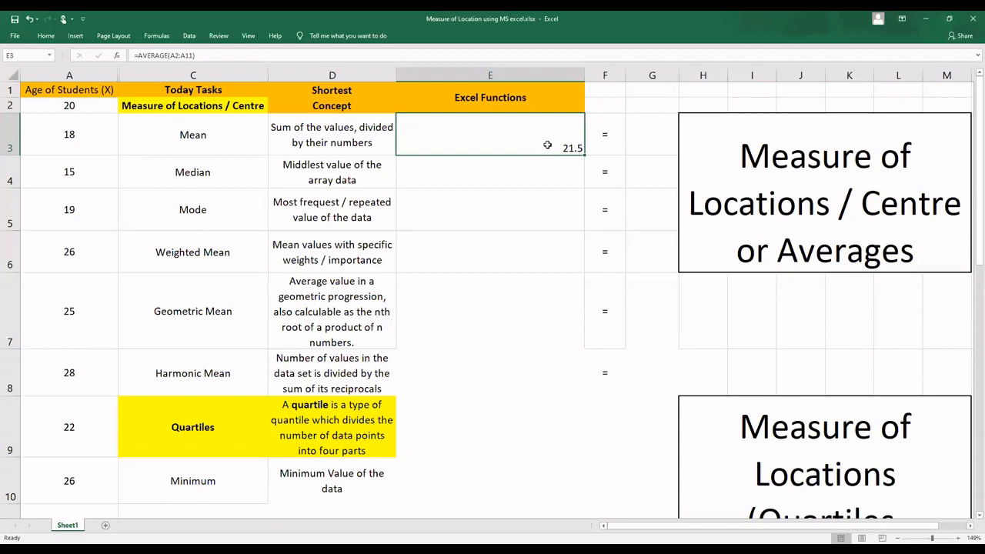
pyautogui.hotkey('ctrl', 'c')
pyautogui.click(658, 136)
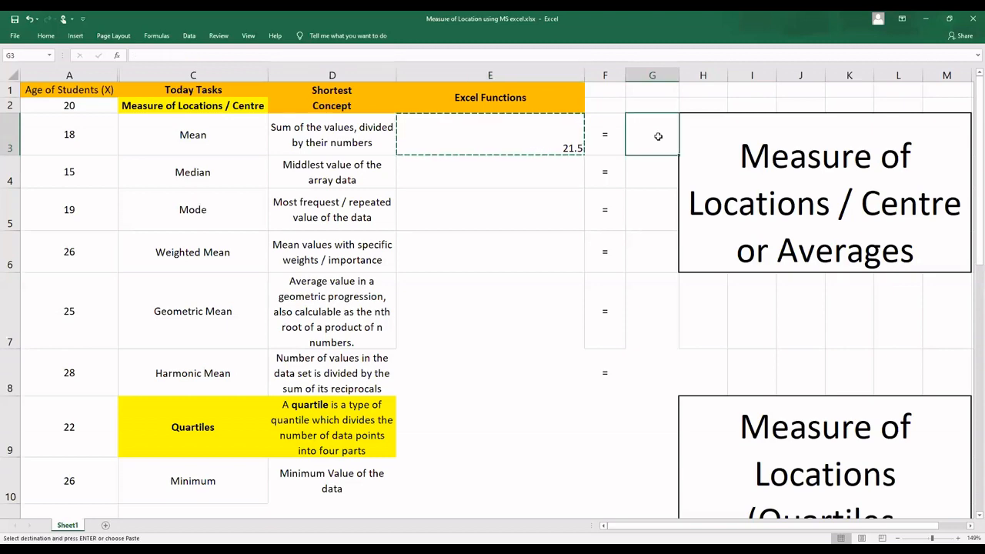
pyautogui.hotkey('ctrl', 'v')
# Step: Remove the equals sign from the formula in E3 so it reads as the plain text AVERAGE(A2:A11)
pyautogui.doubleClick(497, 136)
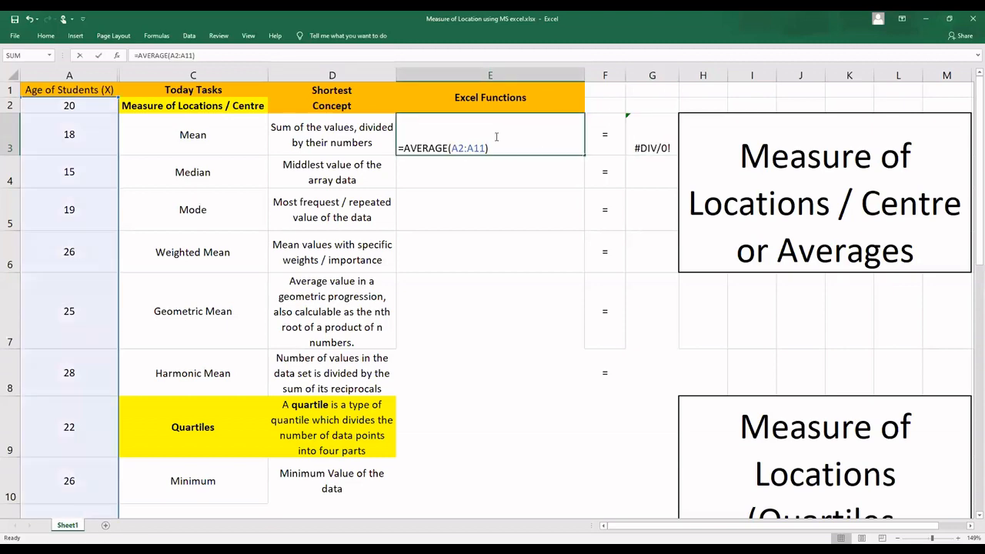
pyautogui.click(406, 148)
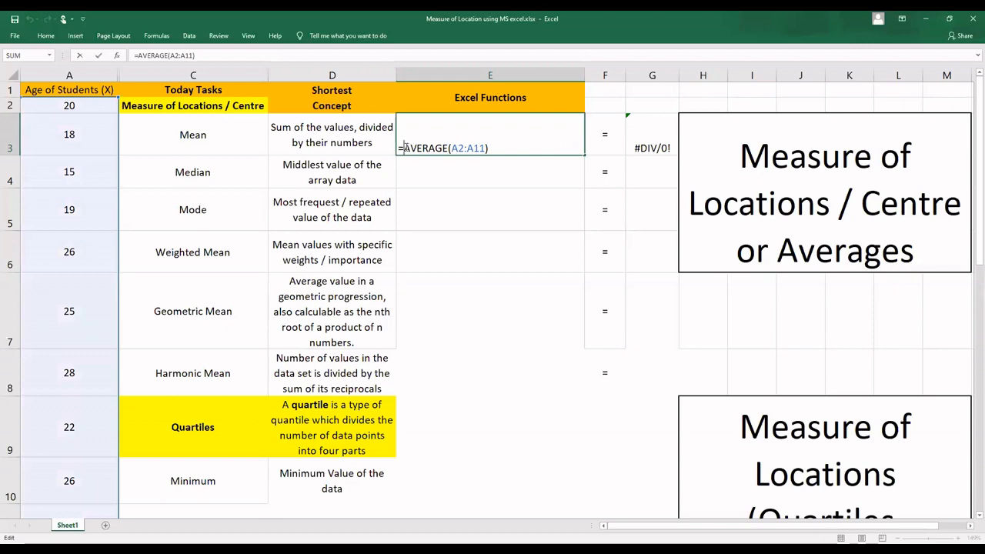
pyautogui.press('BackSpace')
# Step: Correct the range of the AVERAGE formula in G3 to the student ages A2:A11
pyautogui.doubleClick(638, 147)
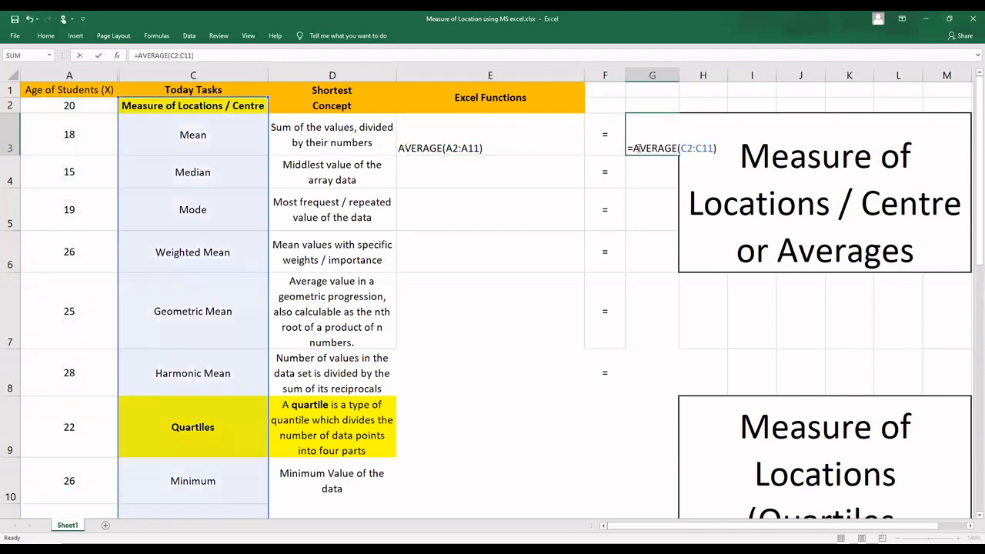
pyautogui.moveTo(714, 148); pyautogui.dragTo(680, 147)
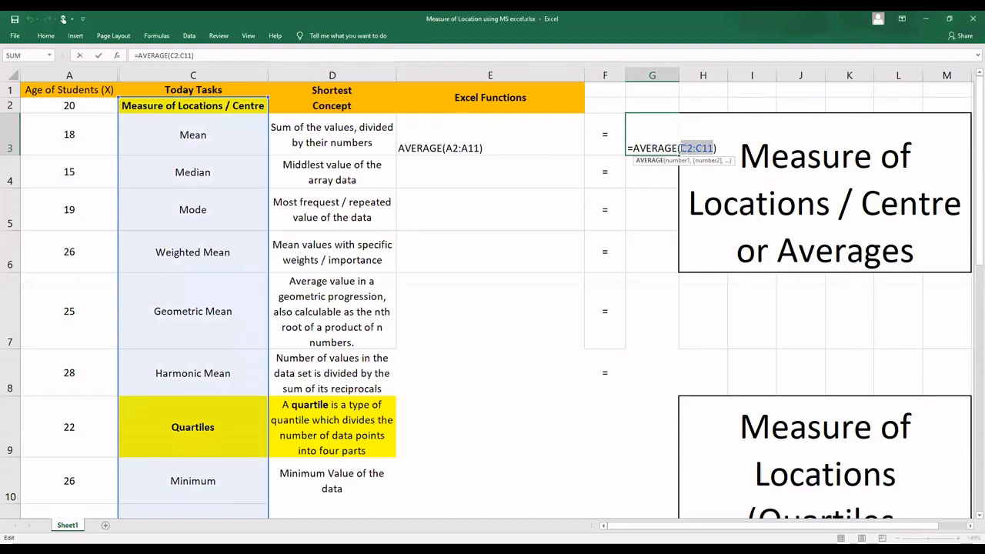
pyautogui.click(96, 106)
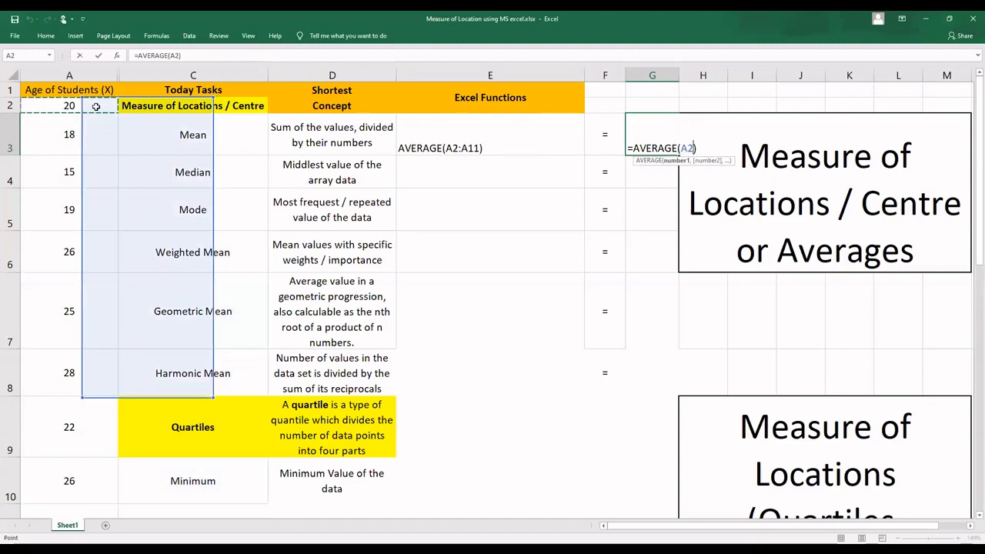
pyautogui.moveTo(96, 106); pyautogui.dragTo(190, 431)
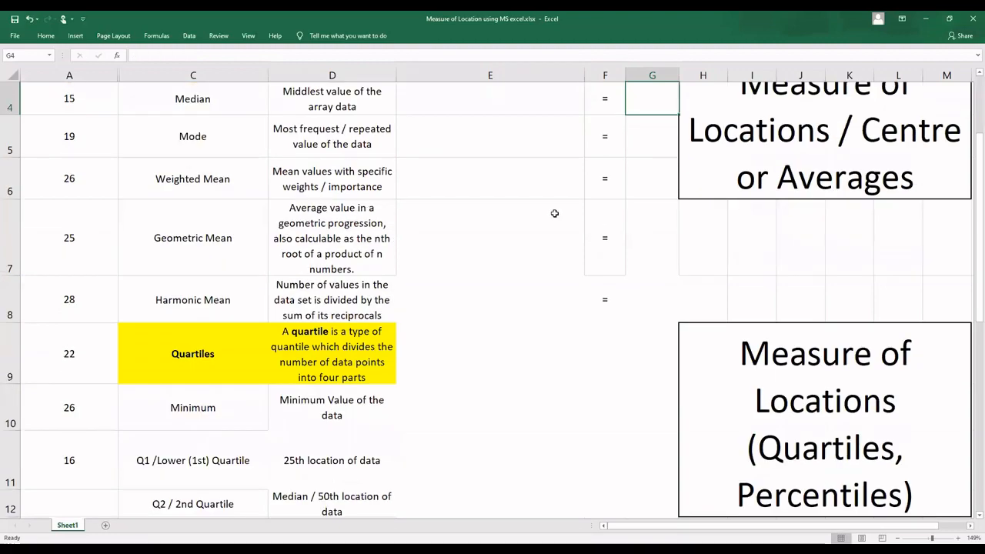
pyautogui.press('Return')
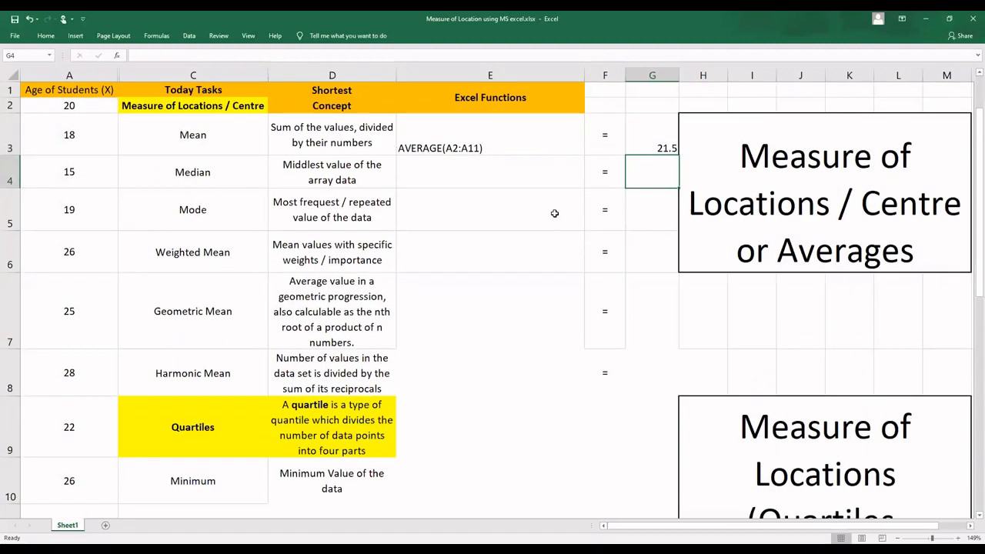
# Step: Write the formula =median(A2:A11) in E4 of the Median row
pyautogui.click(513, 174)
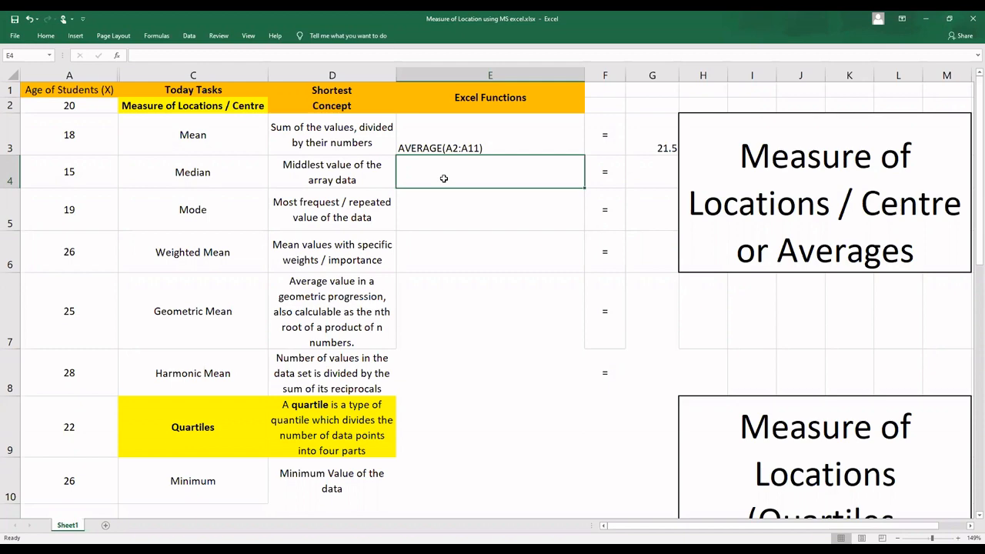
pyautogui.write('=median')
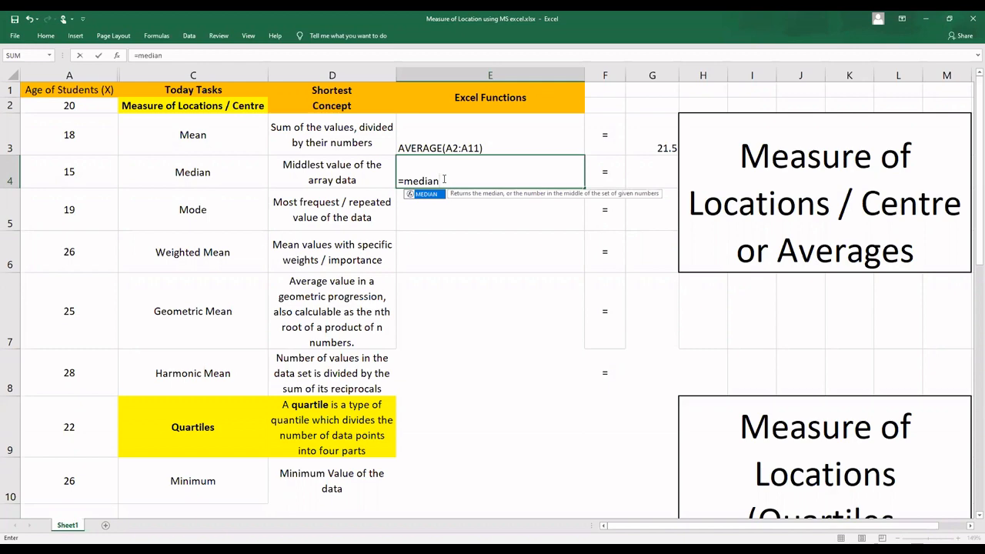
pyautogui.write('(')
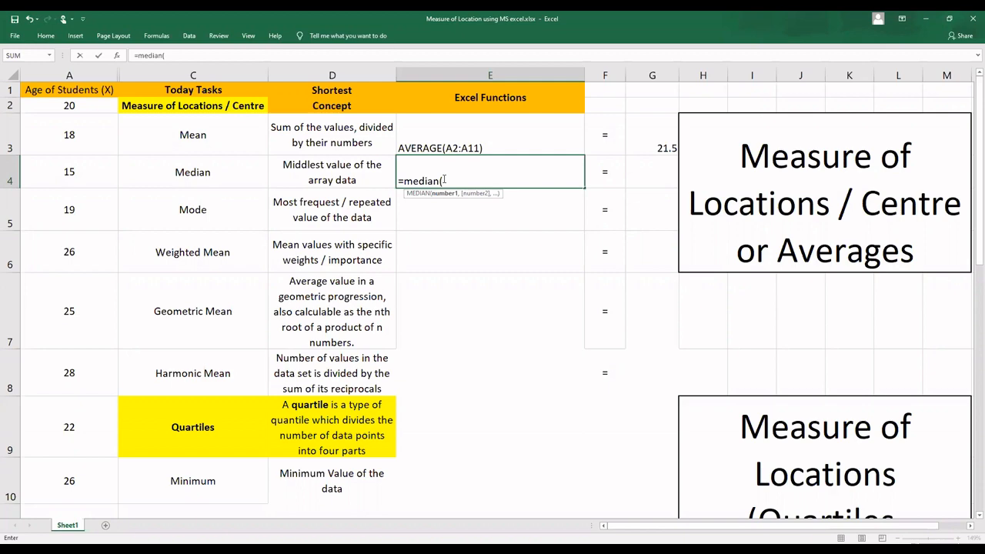
pyautogui.write('A2:')
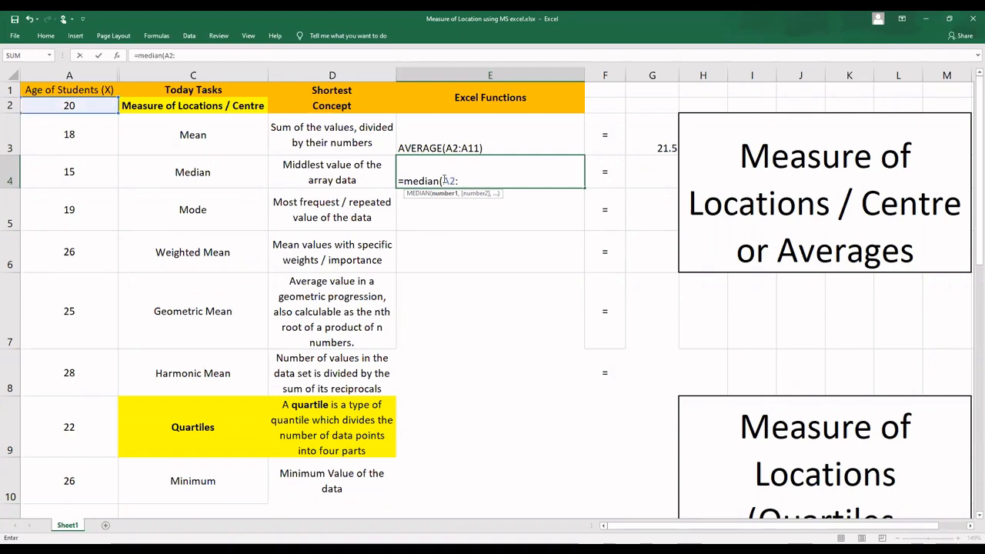
pyautogui.write('A11)')
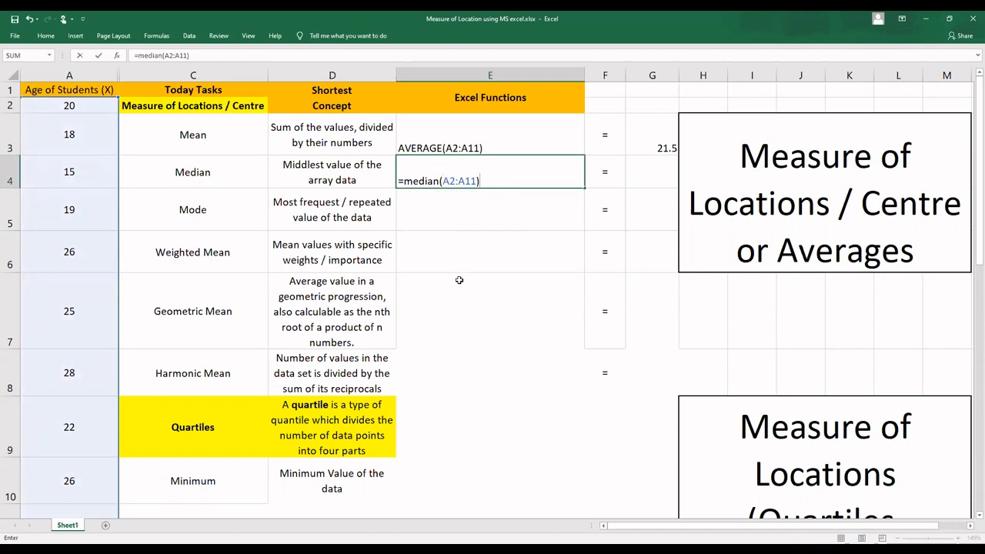
# Step: Turn the entry in E4 into the plain text Median(A2:A11), without the equals sign and with a capital M
pyautogui.click(402, 181)
pyautogui.press('BackSpace')
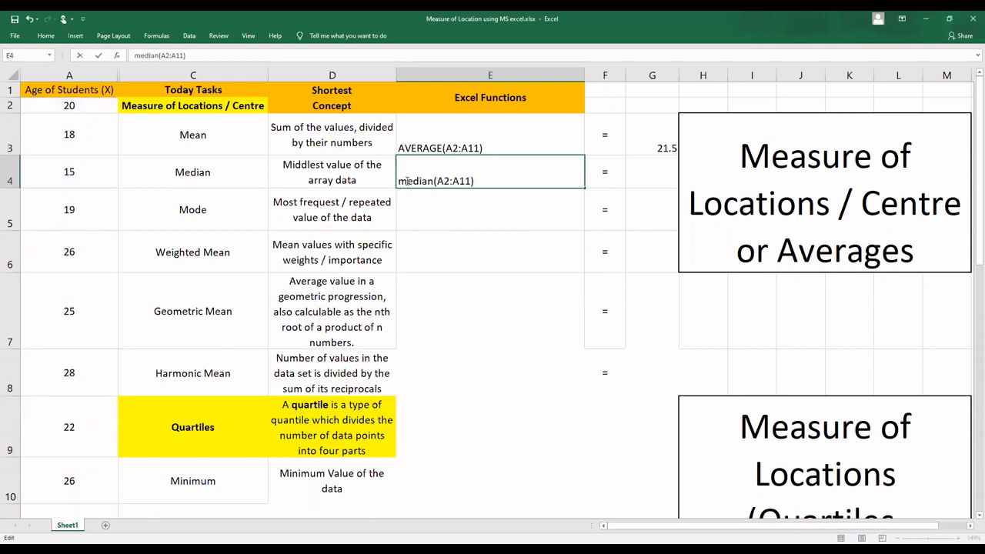
pyautogui.press('Delete')
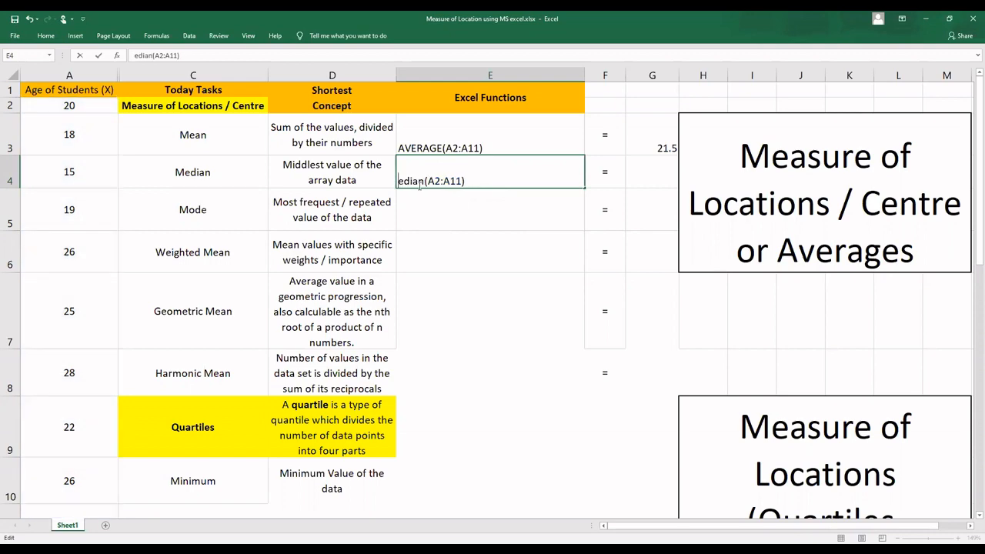
pyautogui.write('M')
# Step: Enter =median(A2:A11) in G4 to calculate the median of the ages
pyautogui.click(650, 170)
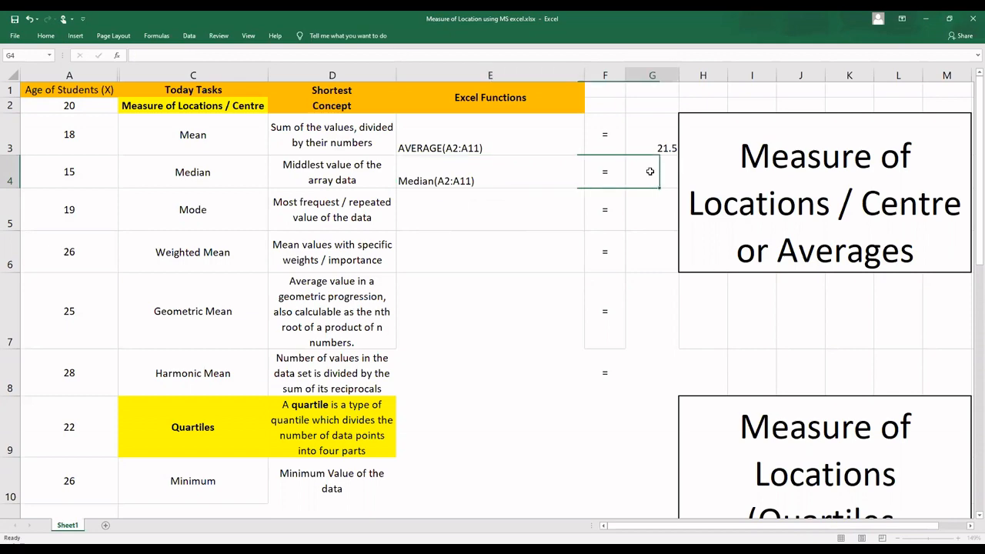
pyautogui.write('=')
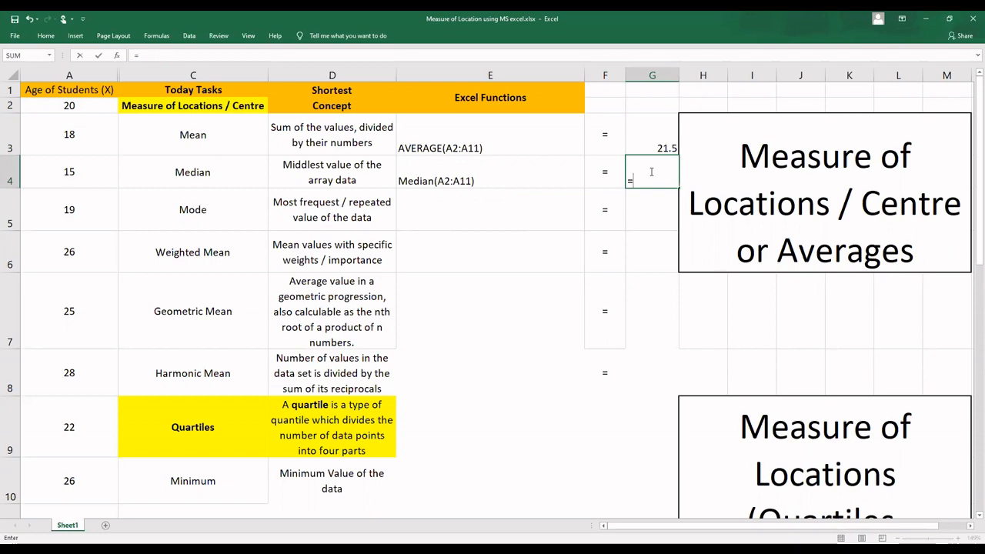
pyautogui.write('median(')
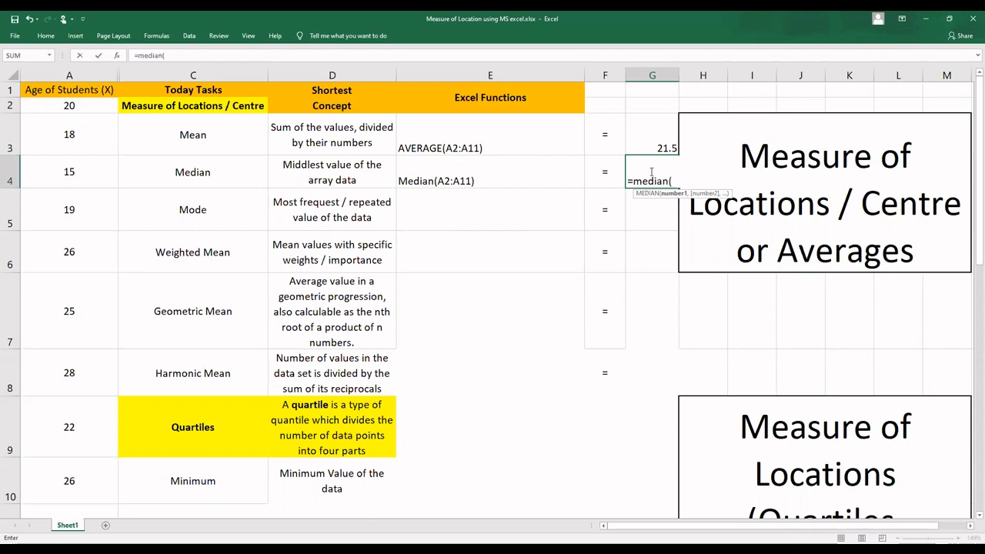
pyautogui.write('A2:')
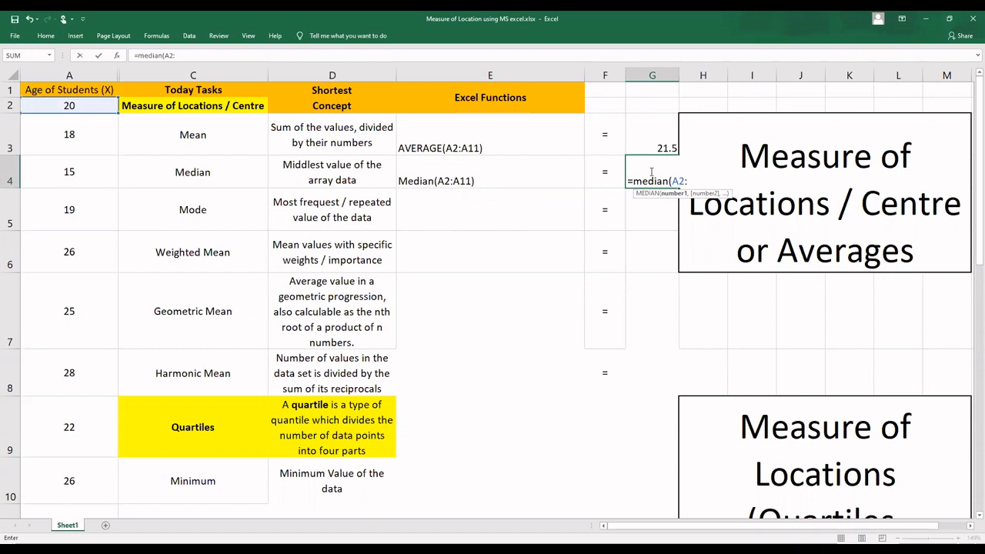
pyautogui.write('A11')
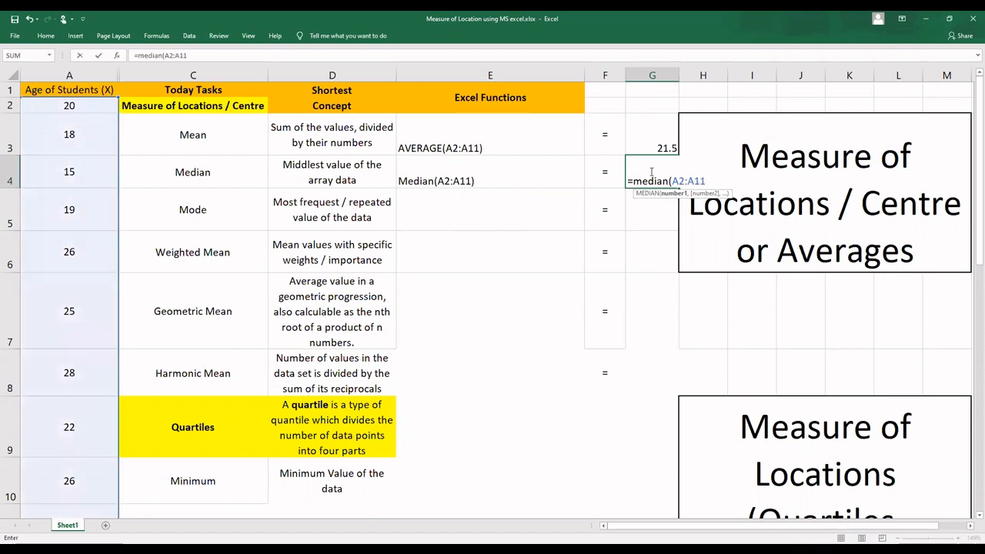
pyautogui.write(')')
pyautogui.press('Return')
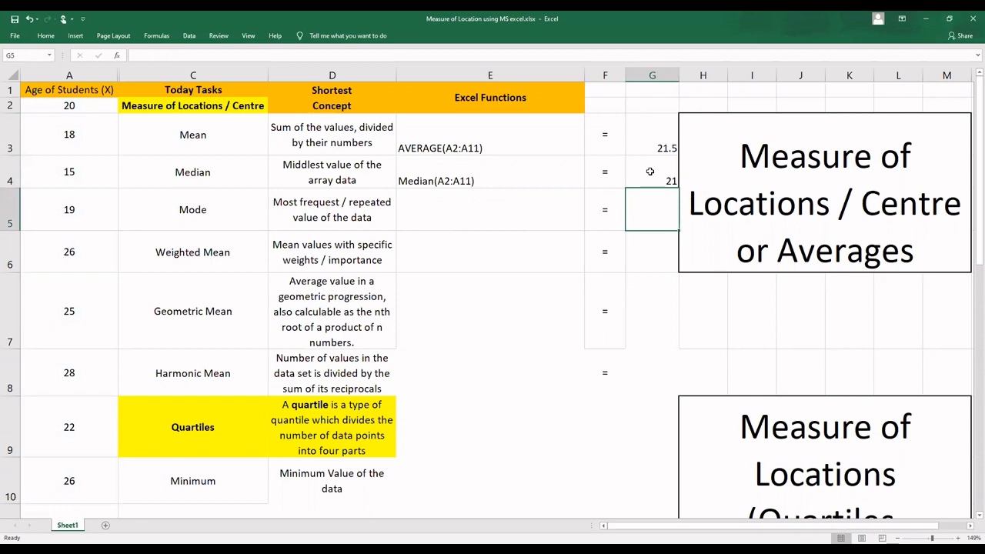
# Step: Enter the formula =MODE.SNGL(A2:A11) in E5 of the Mode row
pyautogui.click(453, 211)
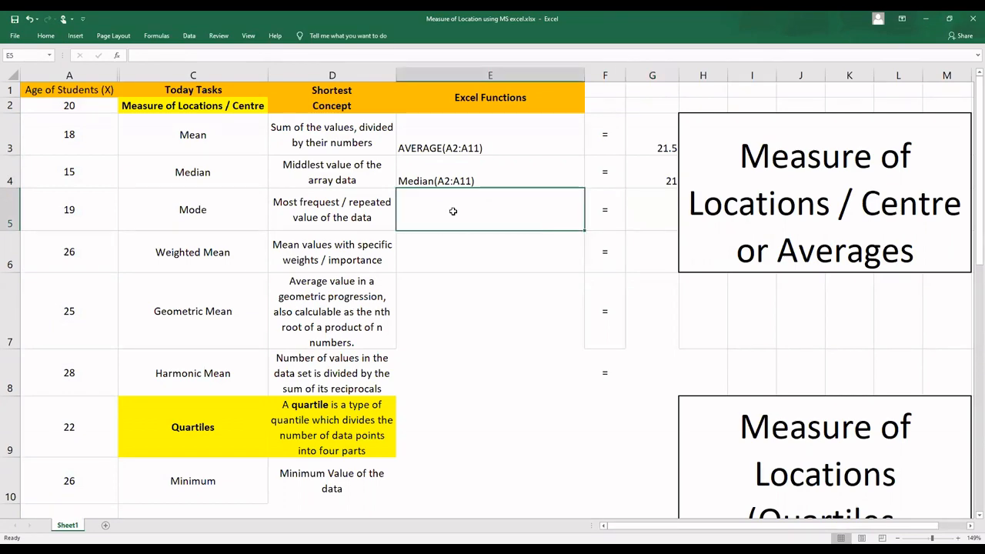
pyautogui.write('=')
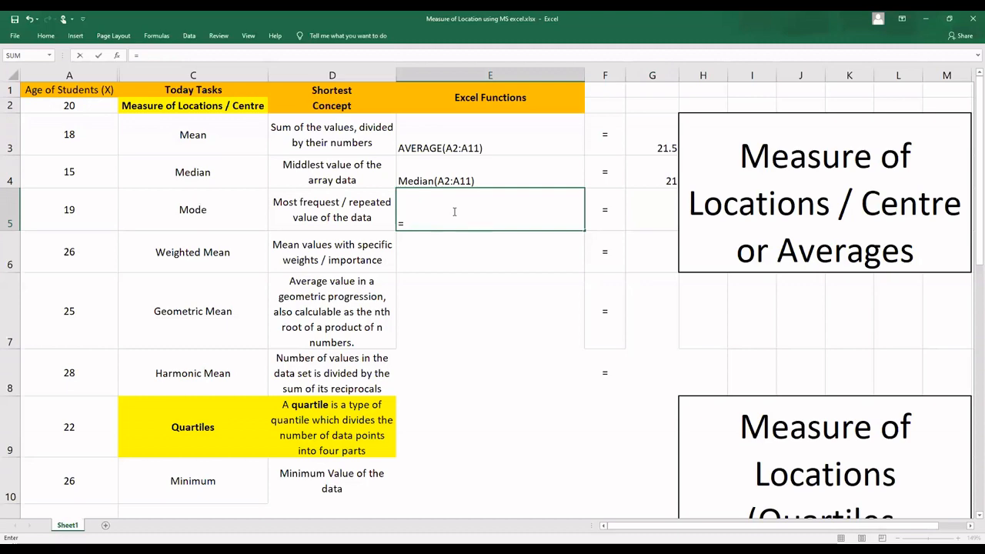
pyautogui.write('Mode(')
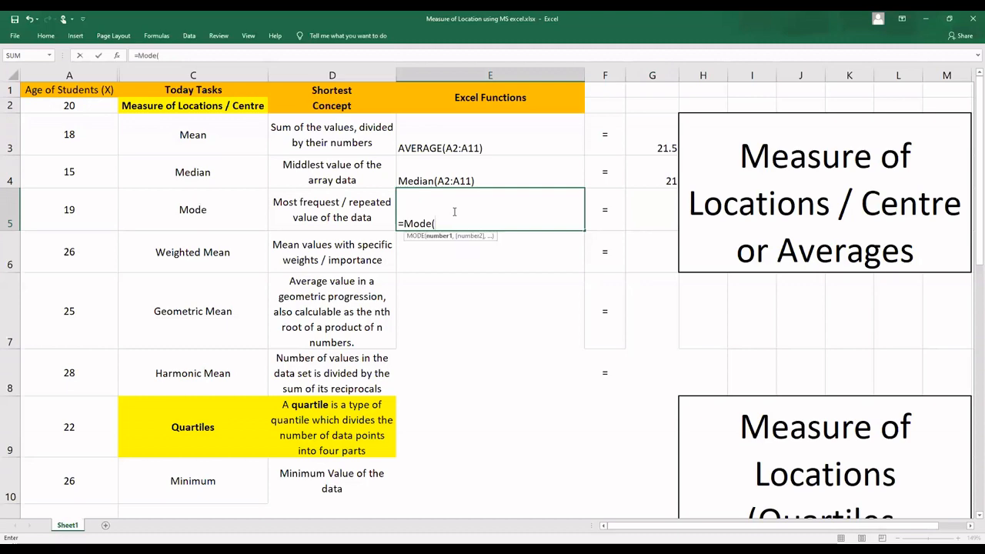
pyautogui.press('BackSpace')
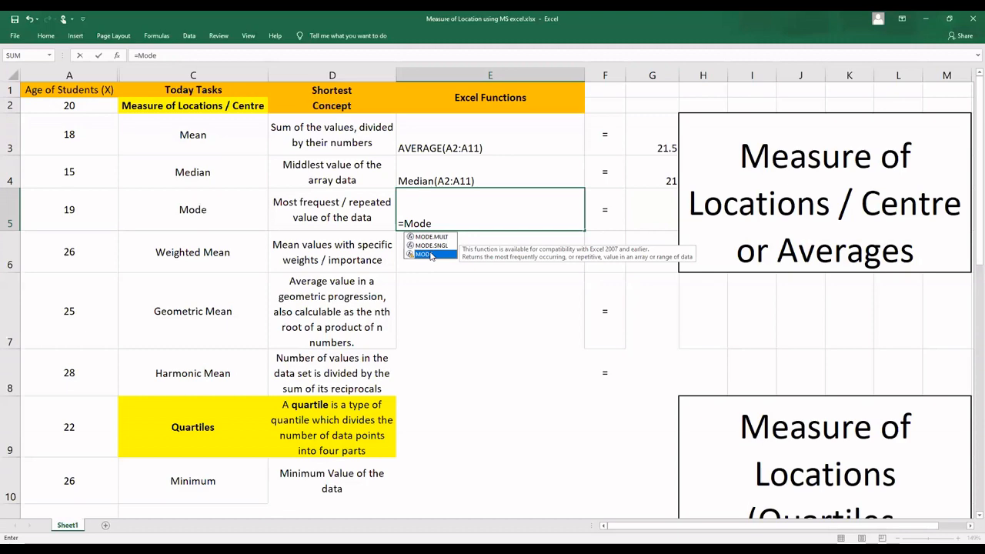
pyautogui.doubleClick(430, 255)
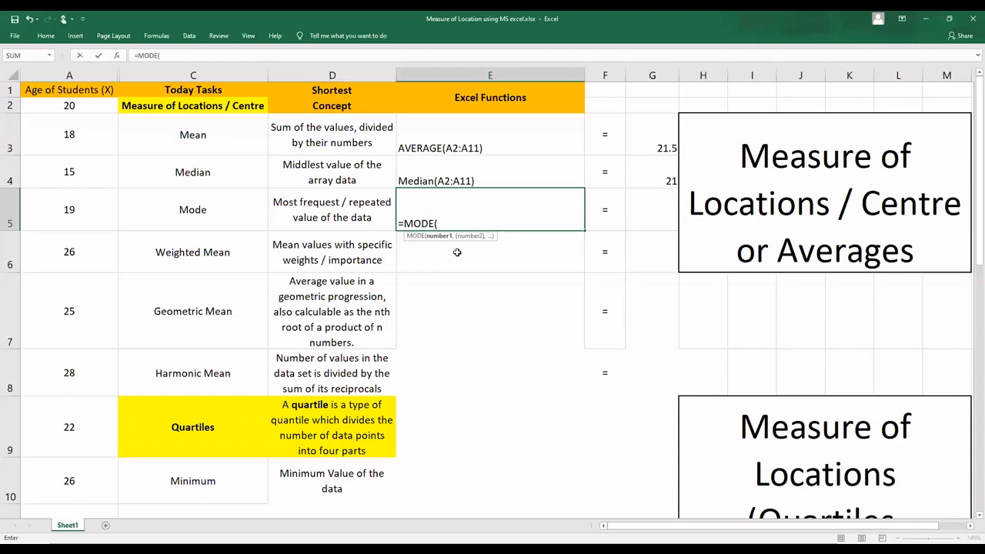
pyautogui.click(438, 223)
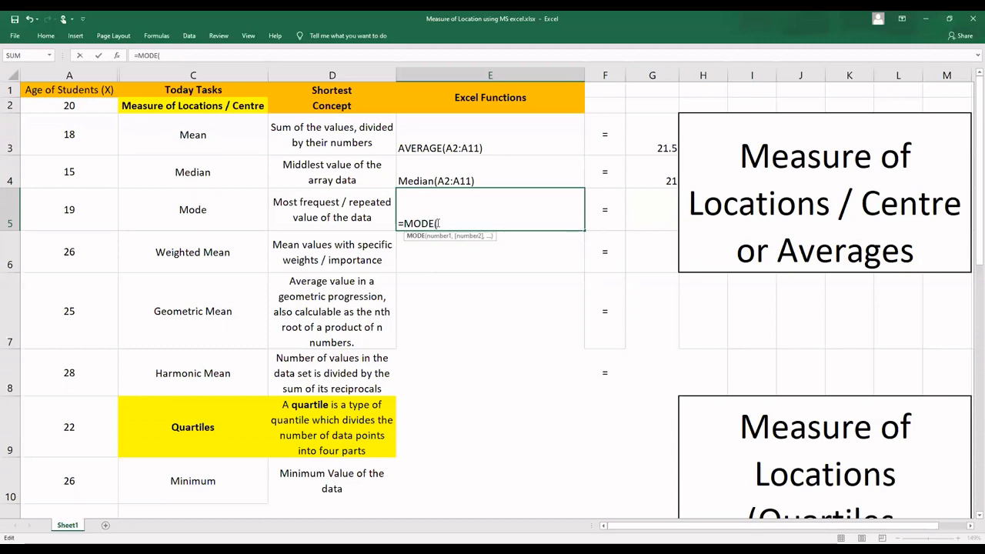
pyautogui.press('BackSpace')
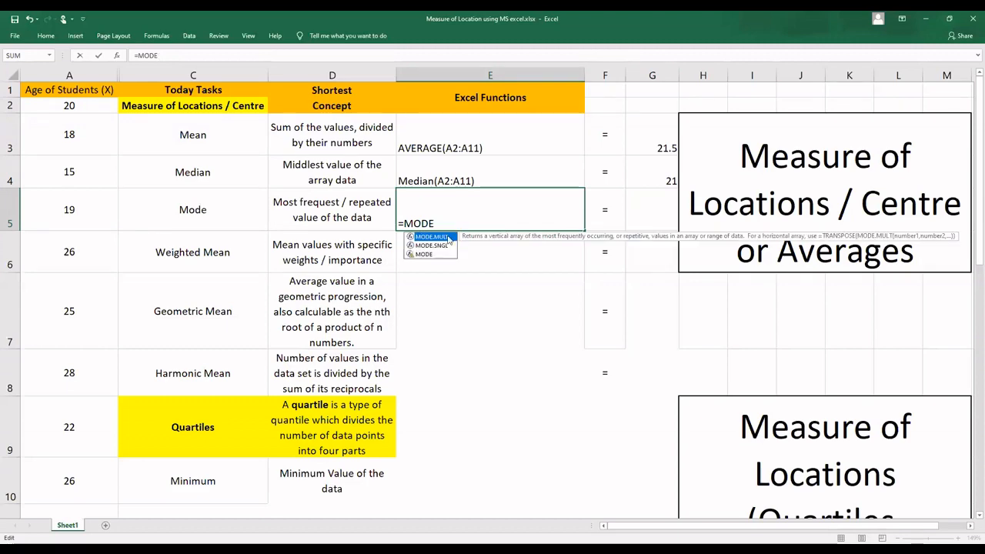
pyautogui.press('Tab')
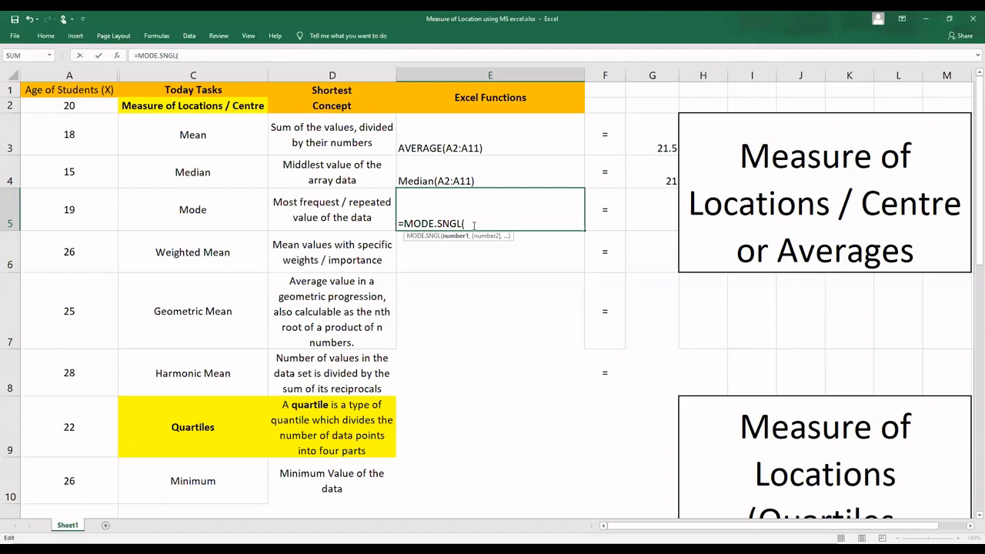
pyautogui.write('A2:')
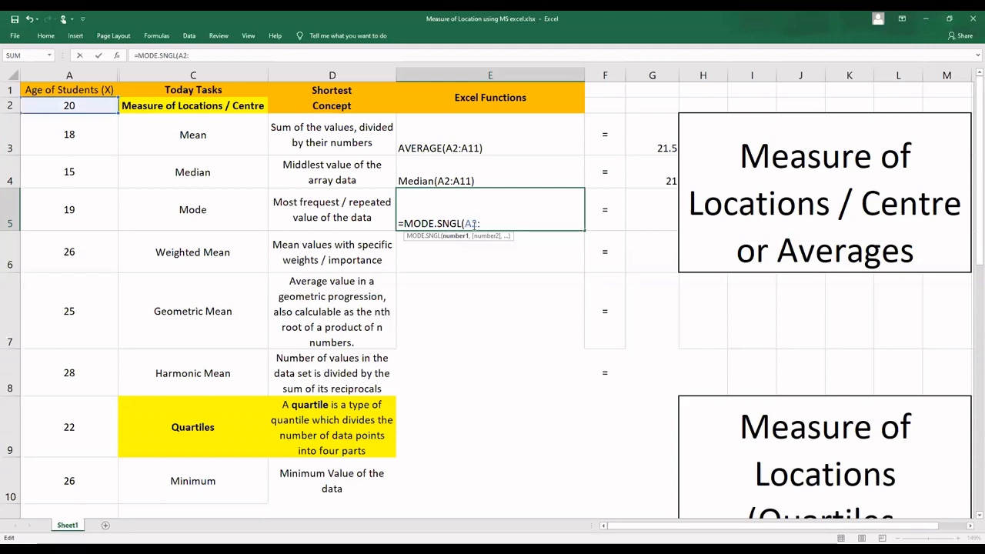
pyautogui.write('A11)')
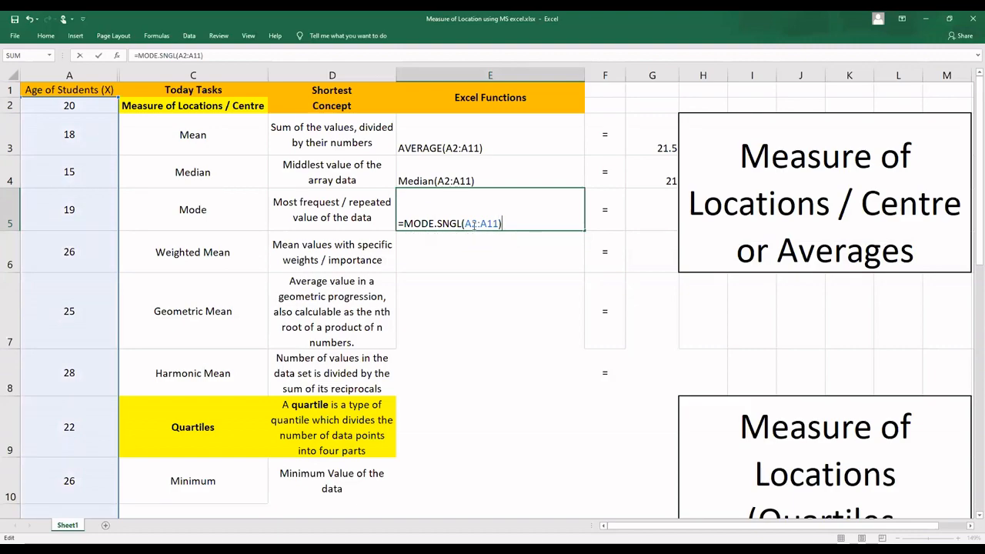
pyautogui.press('Return')
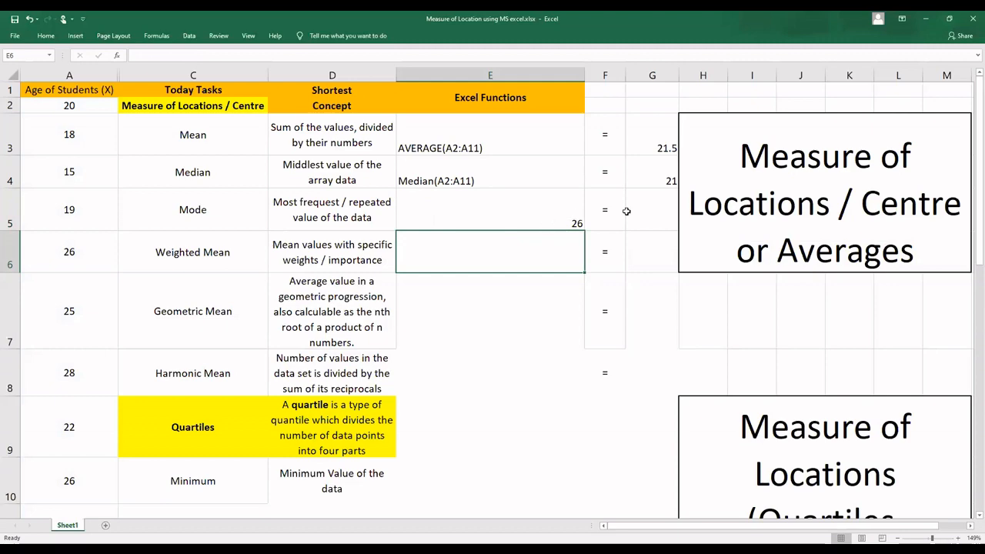
# Step: Turn the entry in E5 into the plain text MODE.SNGL(A2:A11) by removing the equals sign
pyautogui.doubleClick(552, 214)
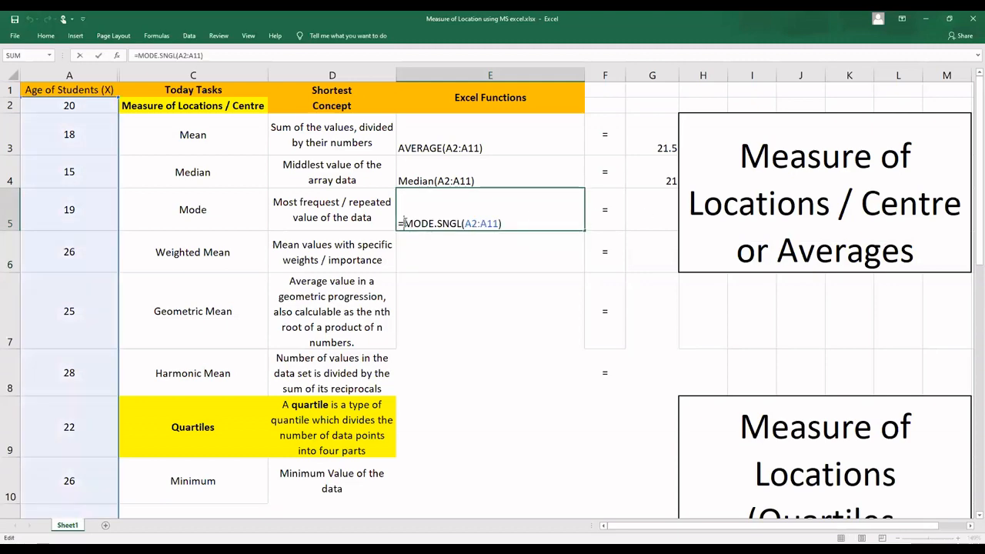
pyautogui.click(404, 223)
pyautogui.press('BackSpace')
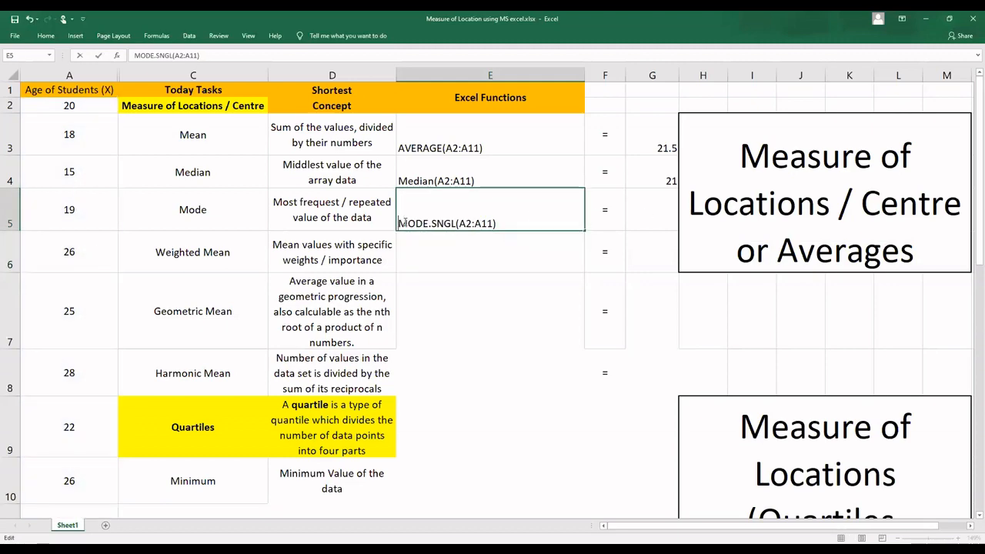
# Step: Enter =MODE(A2:A11) in G5 to calculate the mode of the ages
pyautogui.click(652, 202)
pyautogui.write('=')
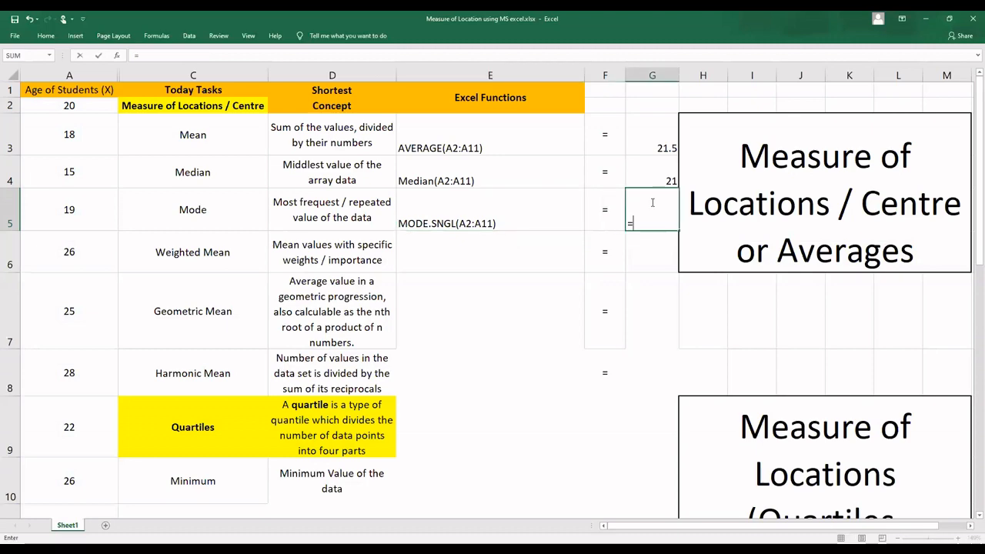
pyautogui.write('mode')
pyautogui.click(670, 257)
pyautogui.doubleClick(670, 255)
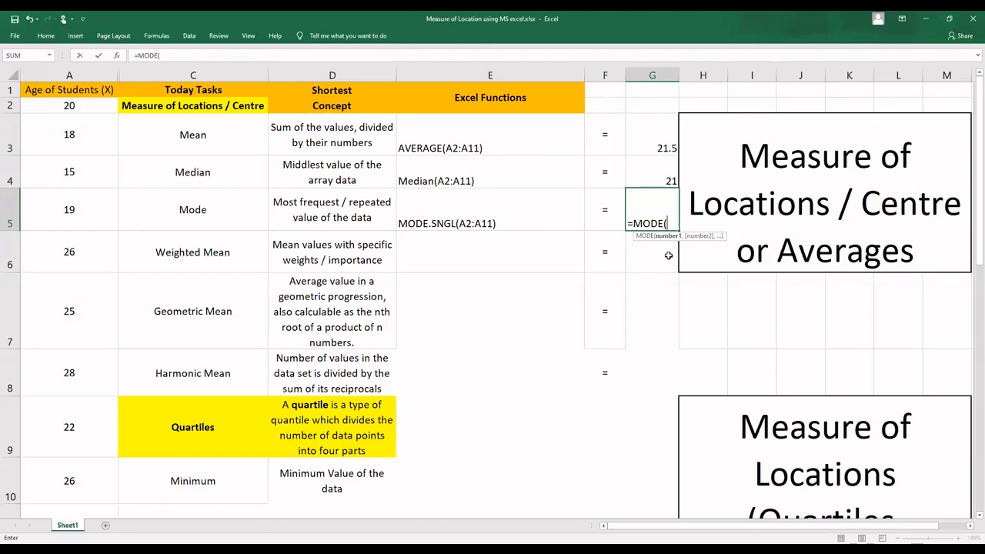
pyautogui.write('A2:A11')
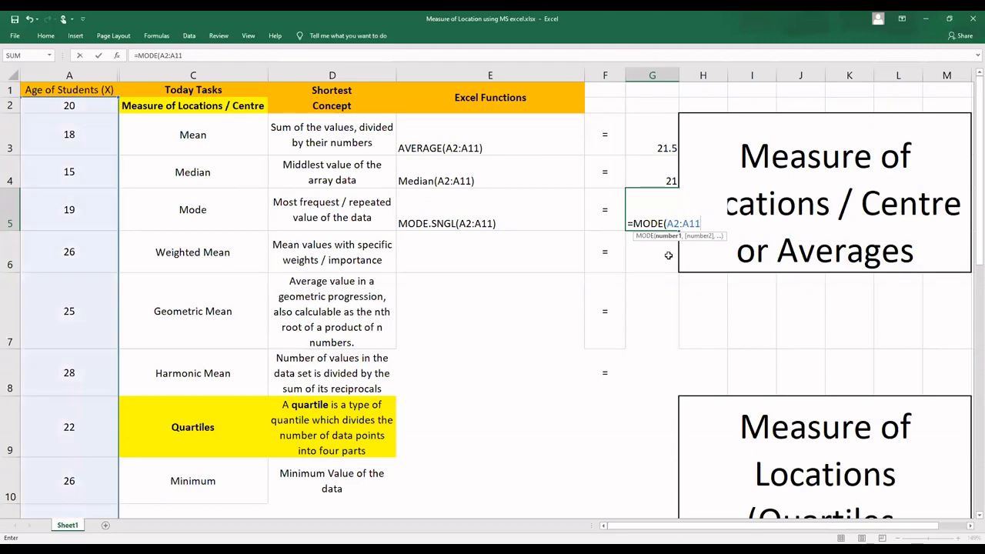
pyautogui.write(')')
pyautogui.press('Return')
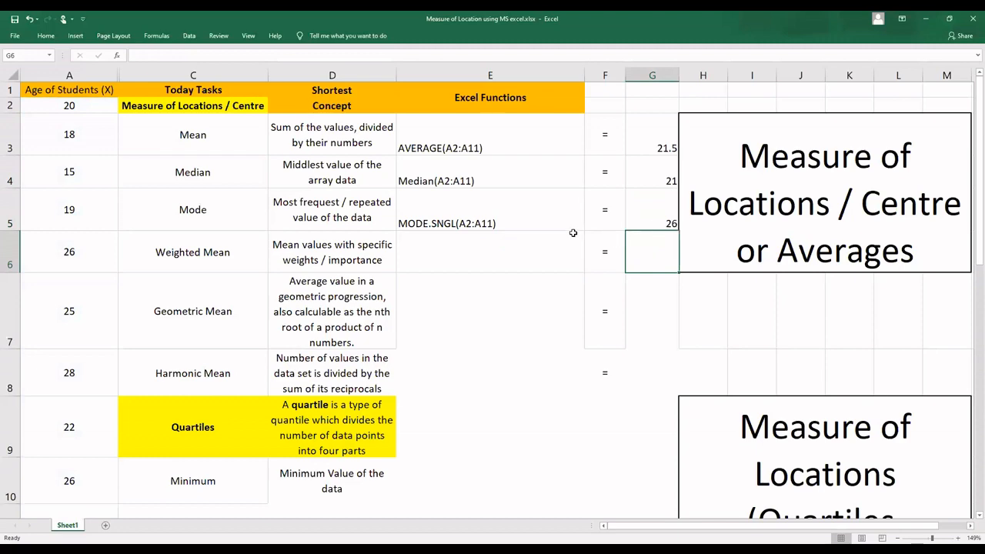
# Step: Unhide the weight column B between columns A and C
pyautogui.click(501, 250)
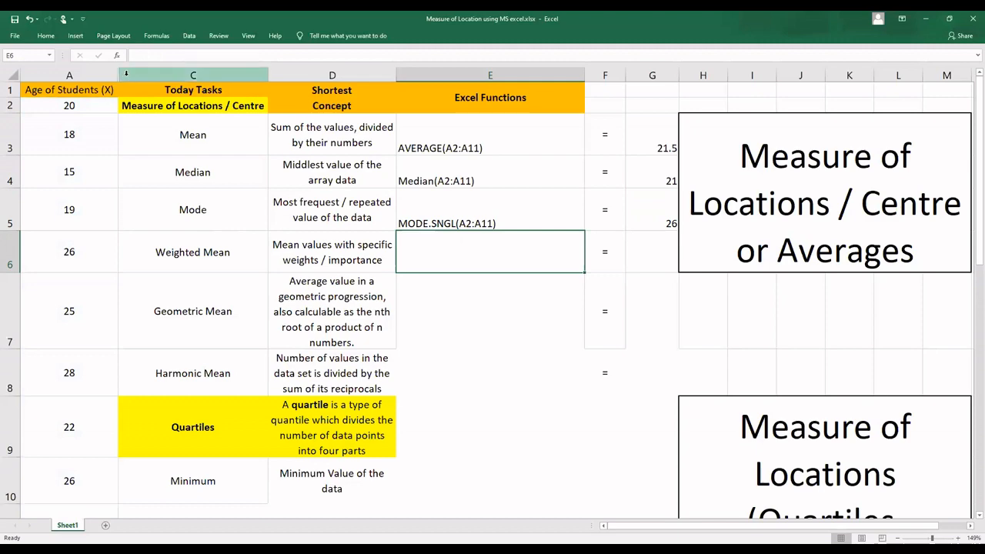
pyautogui.moveTo(125, 73); pyautogui.dragTo(113, 72)
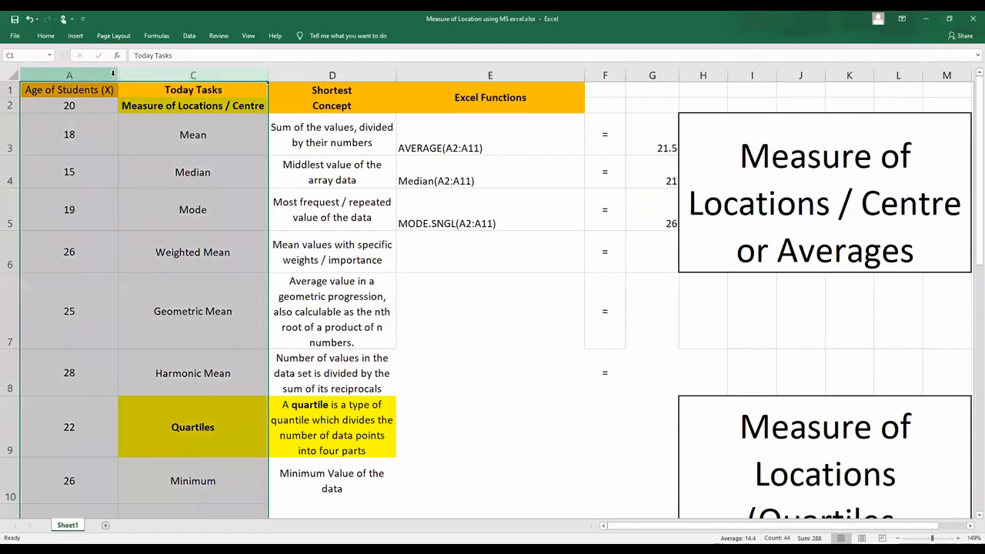
pyautogui.rightClick(114, 74)
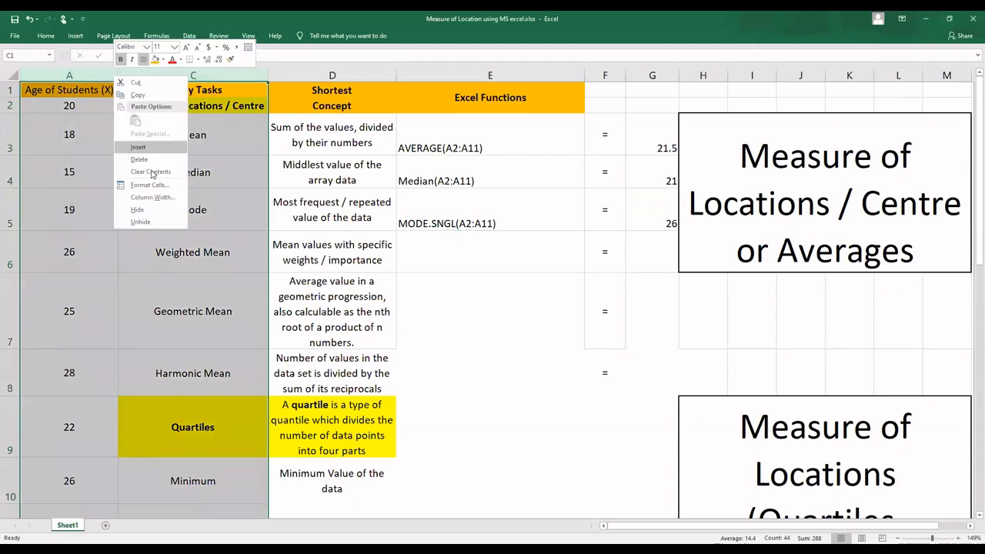
pyautogui.click(158, 222)
pyautogui.click(199, 157)
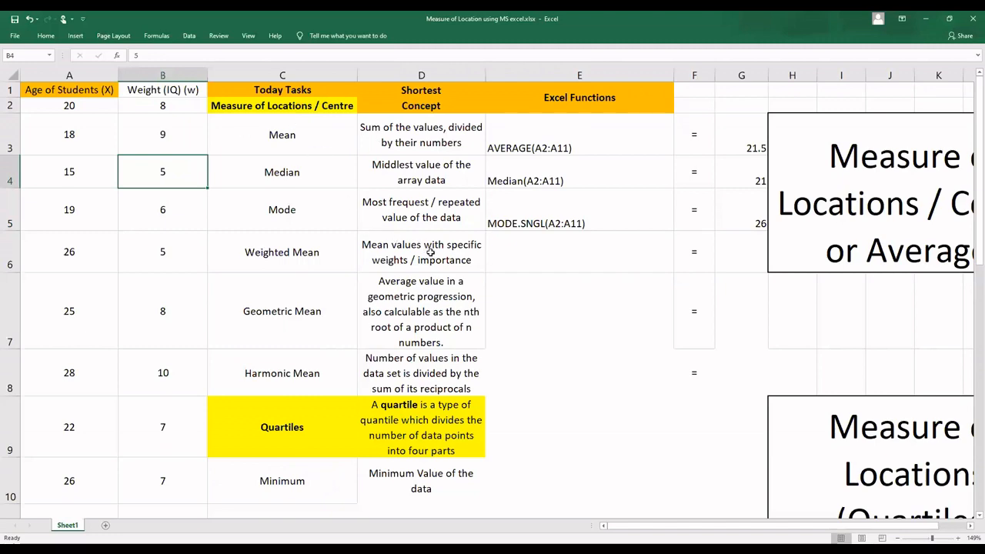
# Step: Start the weighted mean formula in E6 with =SUMPRODUCT(A2:A10,B2:B10), pairing the ages with their weights
pyautogui.click(466, 260)
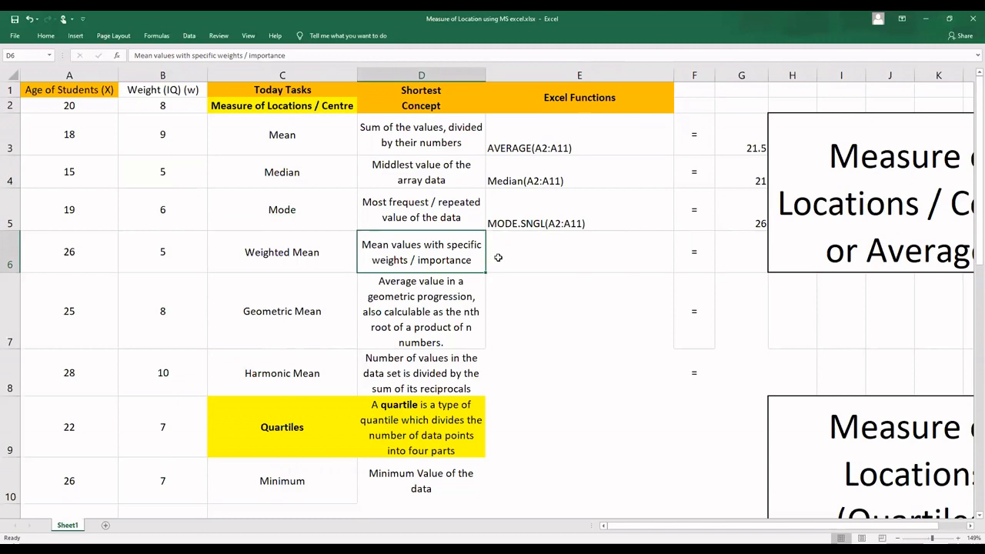
pyautogui.click(525, 250)
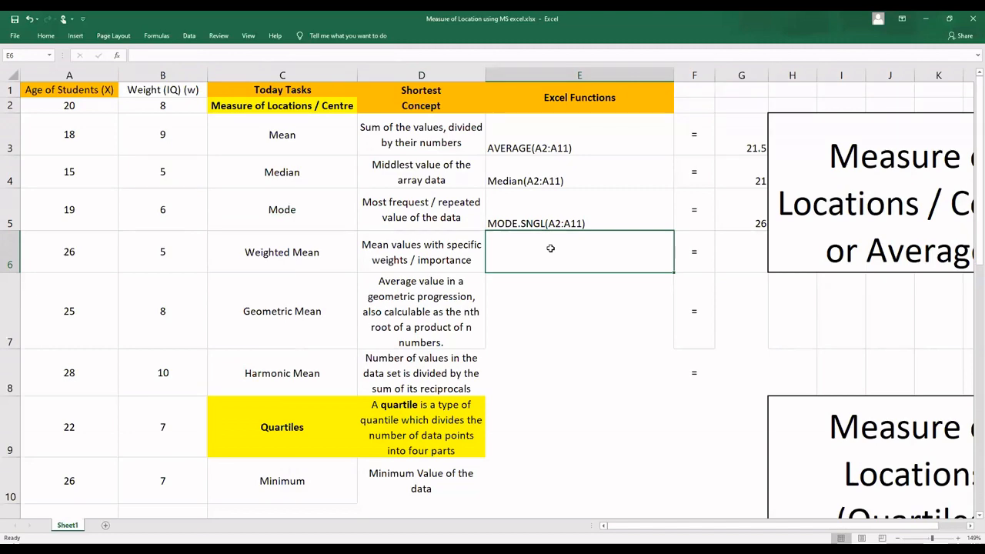
pyautogui.write('=')
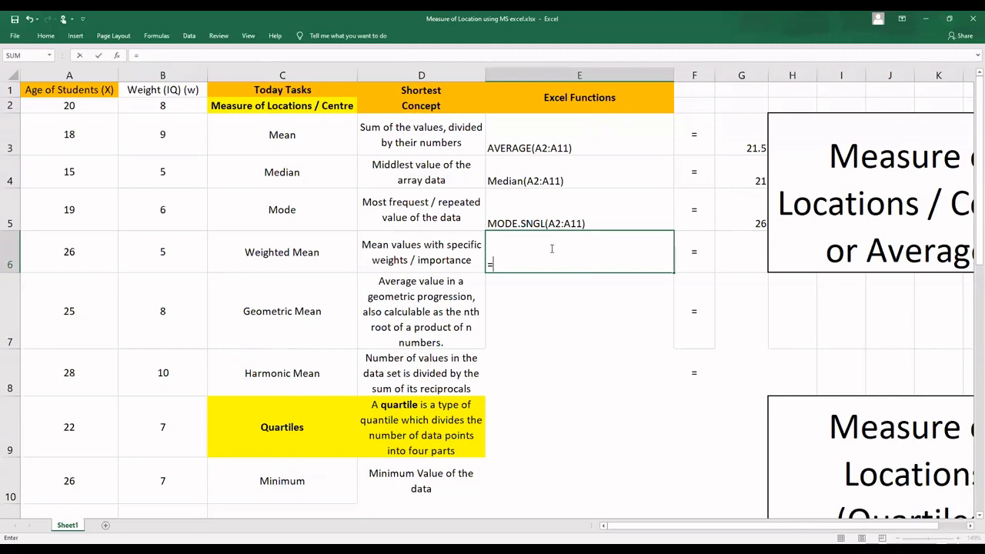
pyautogui.write('sum')
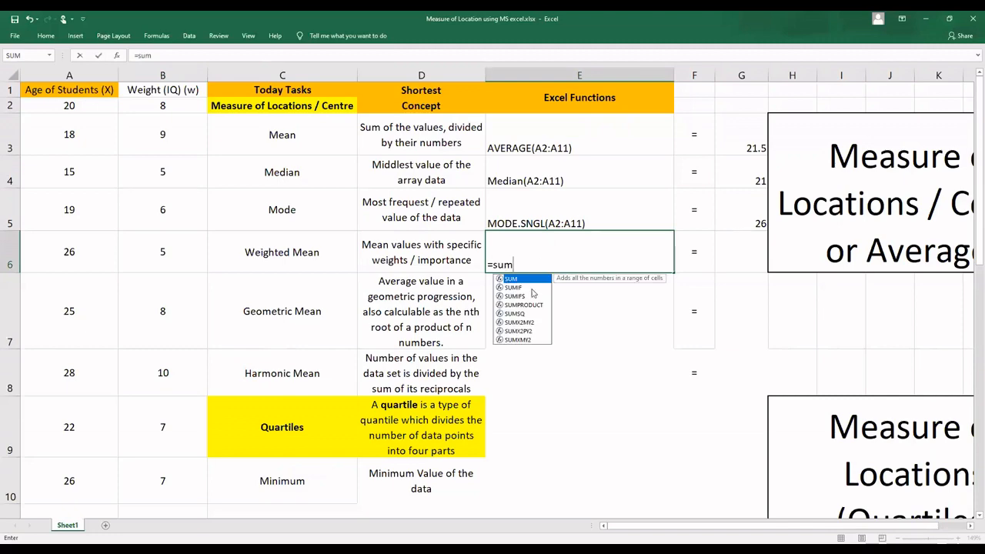
pyautogui.click(531, 305)
pyautogui.doubleClick(531, 306)
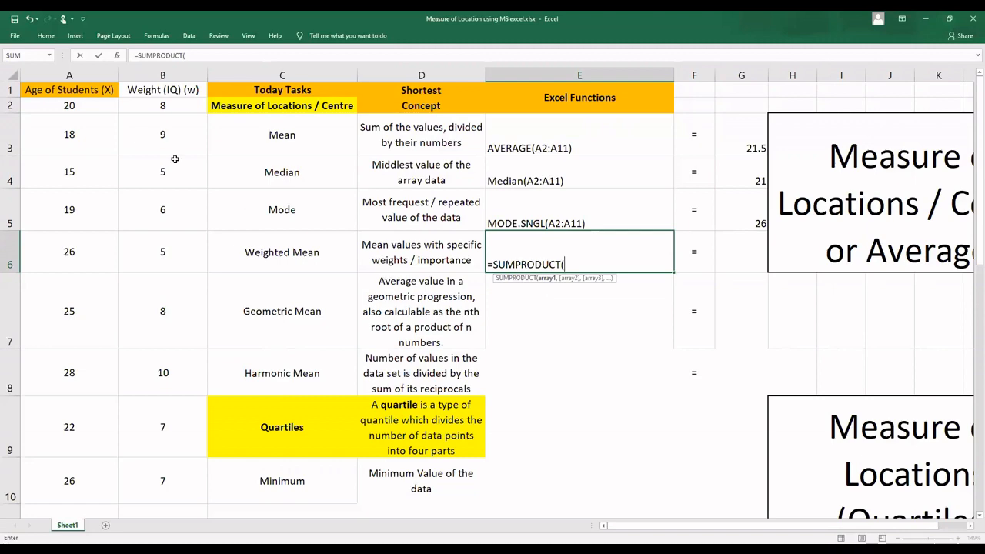
pyautogui.click(77, 105)
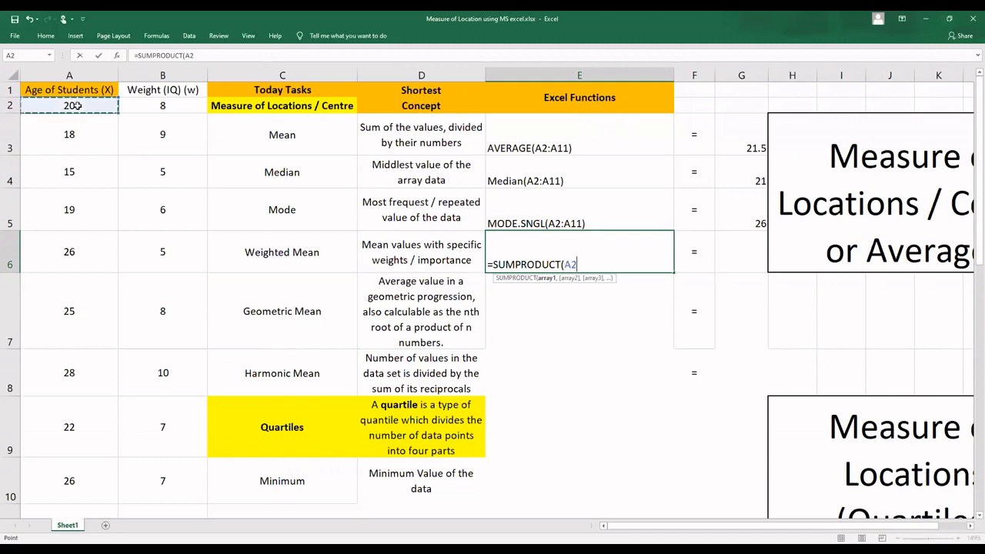
pyautogui.moveTo(77, 105); pyautogui.dragTo(66, 468)
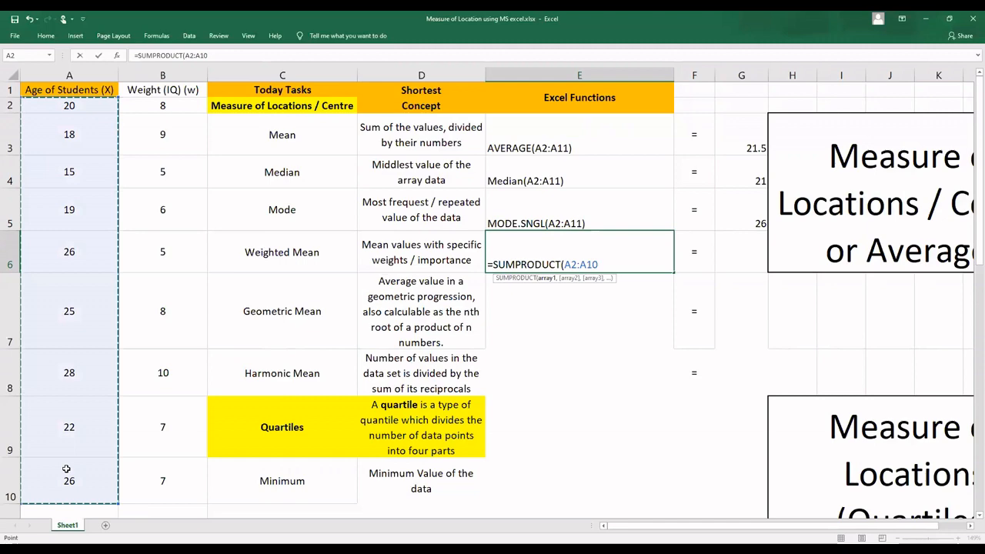
pyautogui.write(',')
pyautogui.click(155, 108)
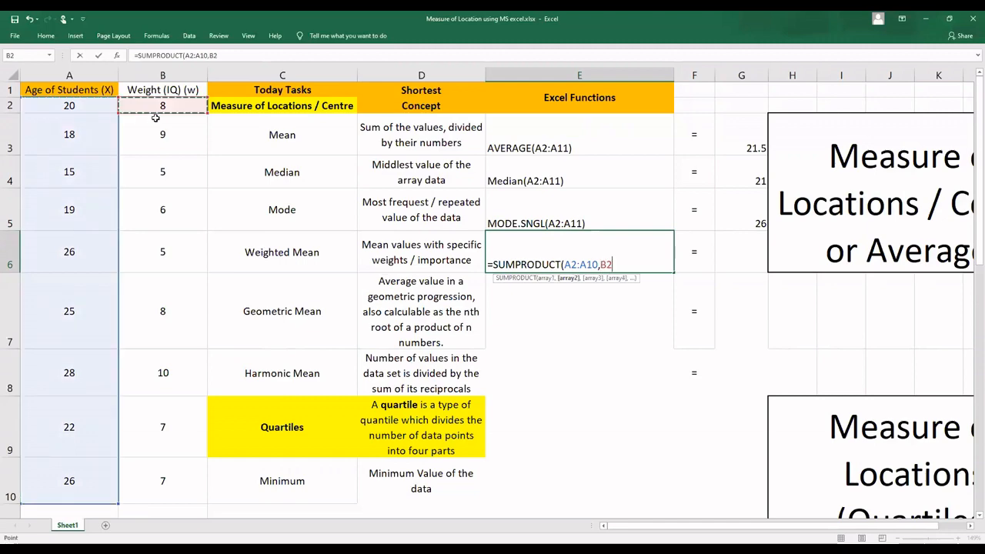
pyautogui.moveTo(155, 117); pyautogui.dragTo(166, 471)
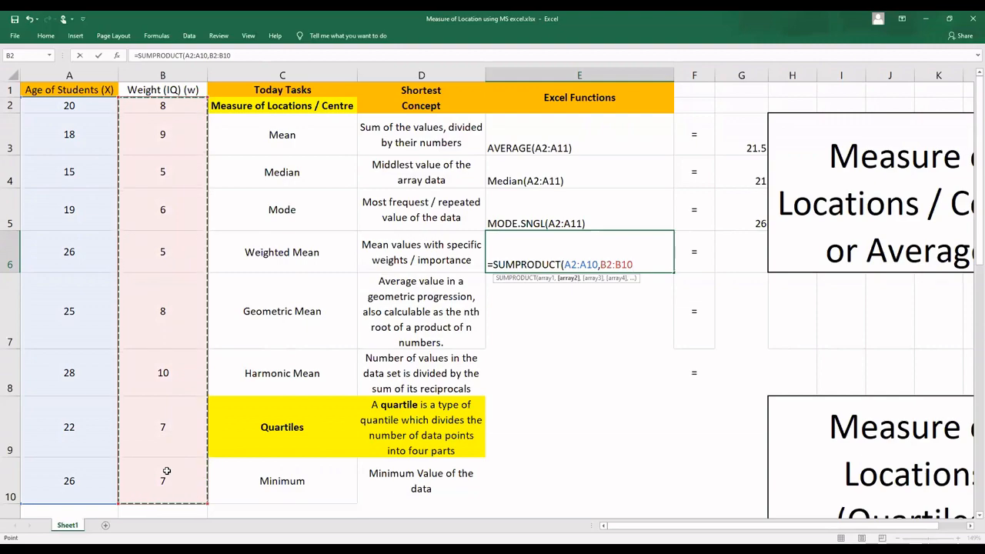
pyautogui.write(')')
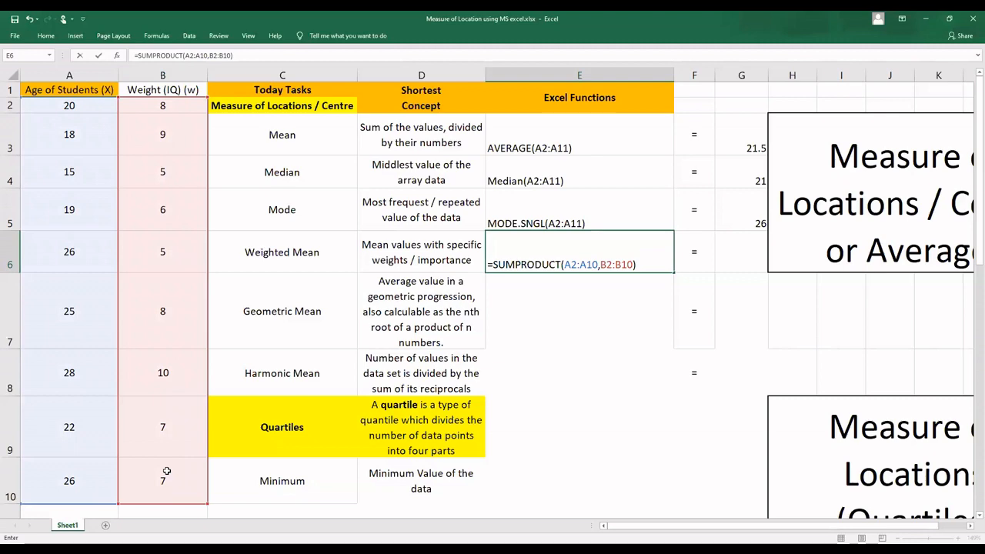
pyautogui.write('/')
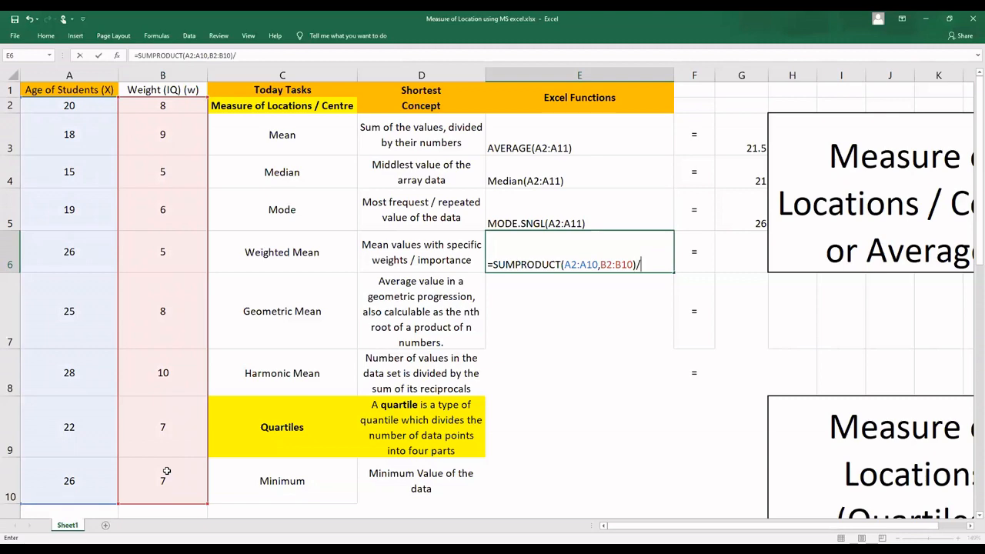
pyautogui.write('sum')
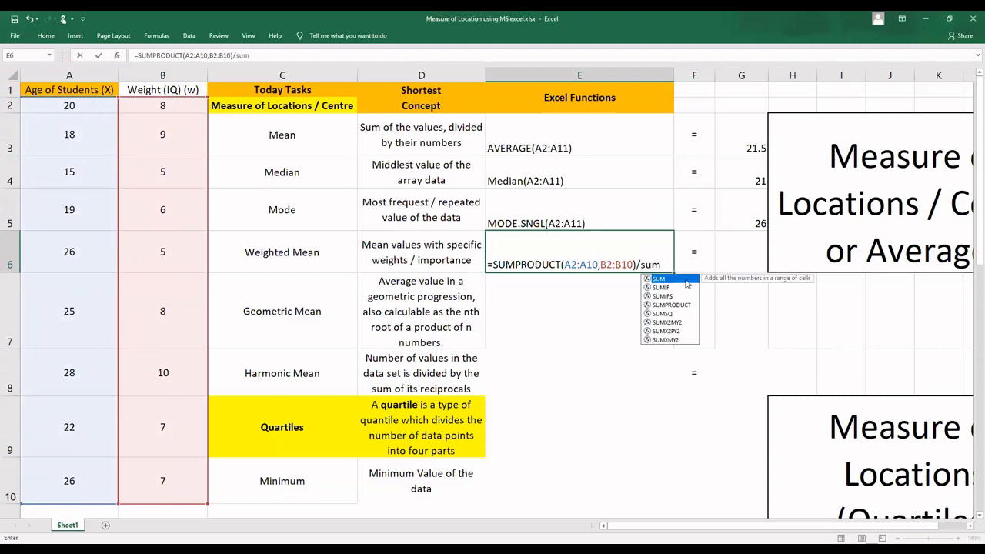
# Step: Extend the E6 formula to divide the sum of products by the total weight, SUM(B2:B10)
pyautogui.press('Tab')
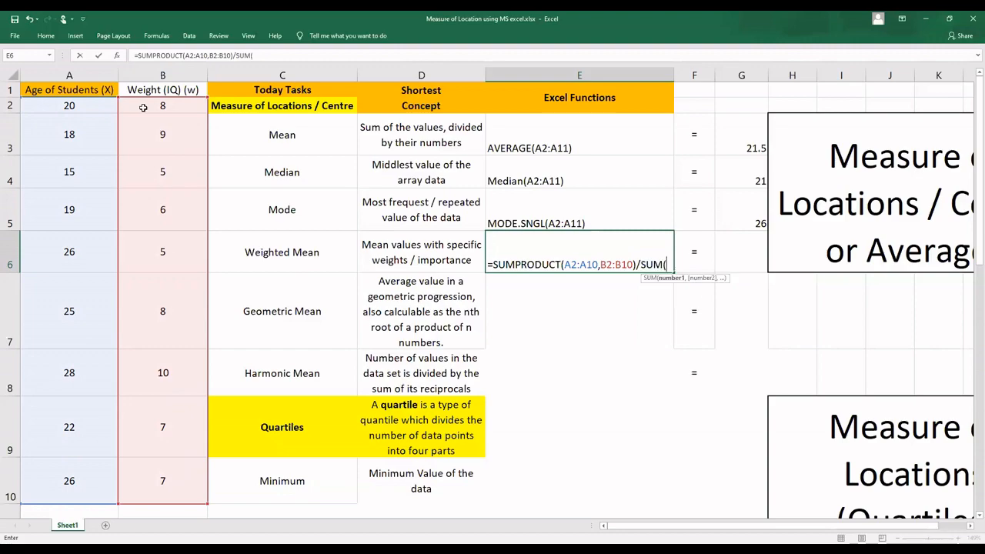
pyautogui.click(142, 108)
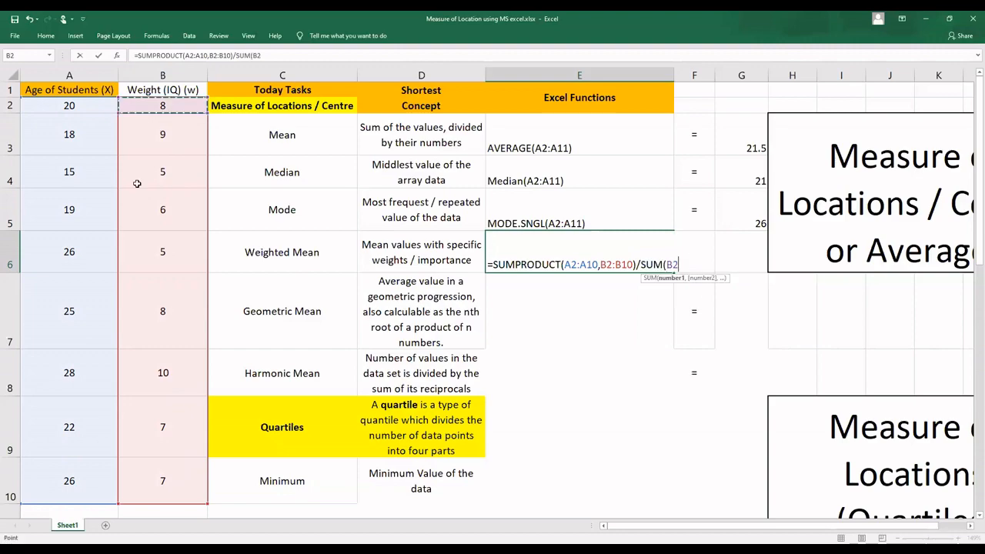
pyautogui.keyDown('shift'); pyautogui.click(163, 481); pyautogui.keyUp('shift')
pyautogui.write(')')
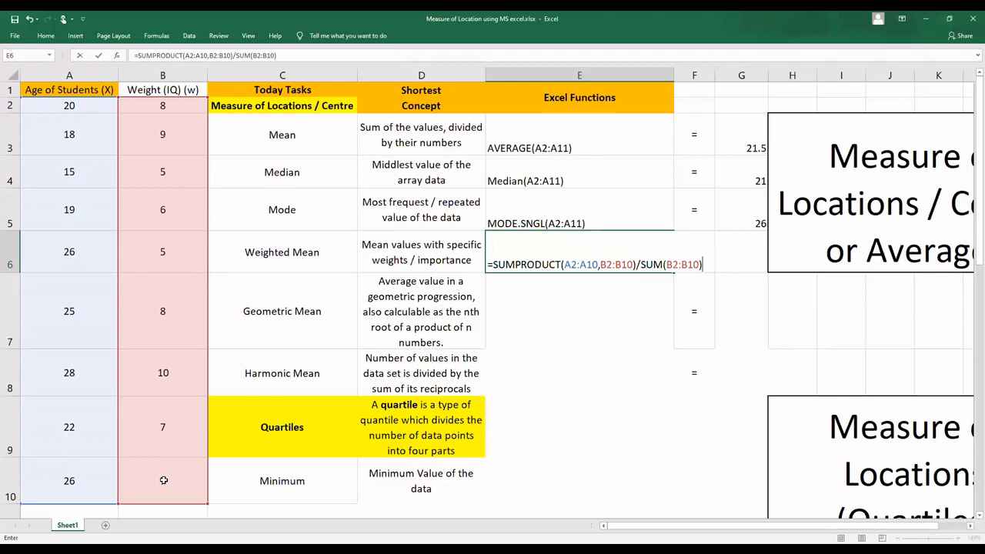
# Step: Finish the weighted mean formula in E6, turn it into text by removing the equals sign, and copy that text
pyautogui.press('Return')
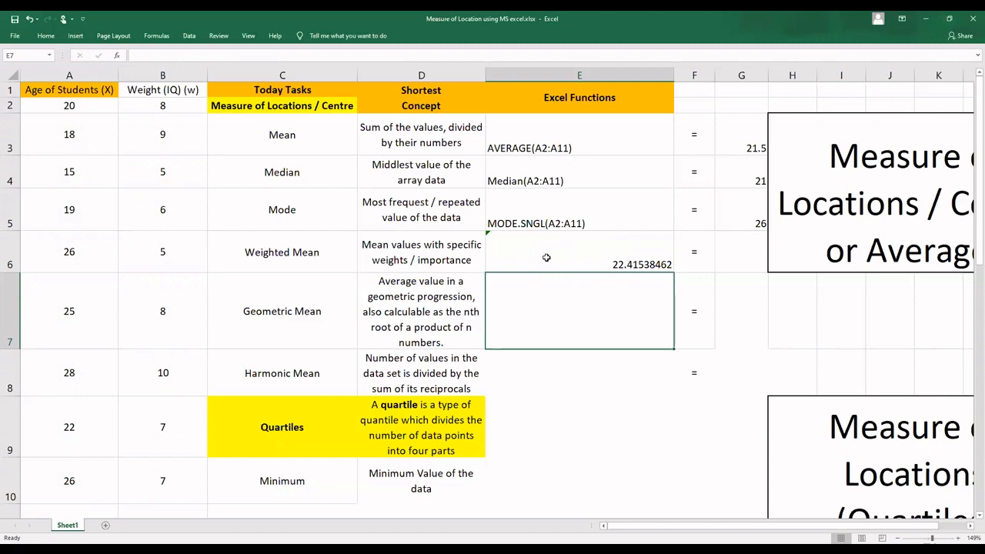
pyautogui.doubleClick(510, 245)
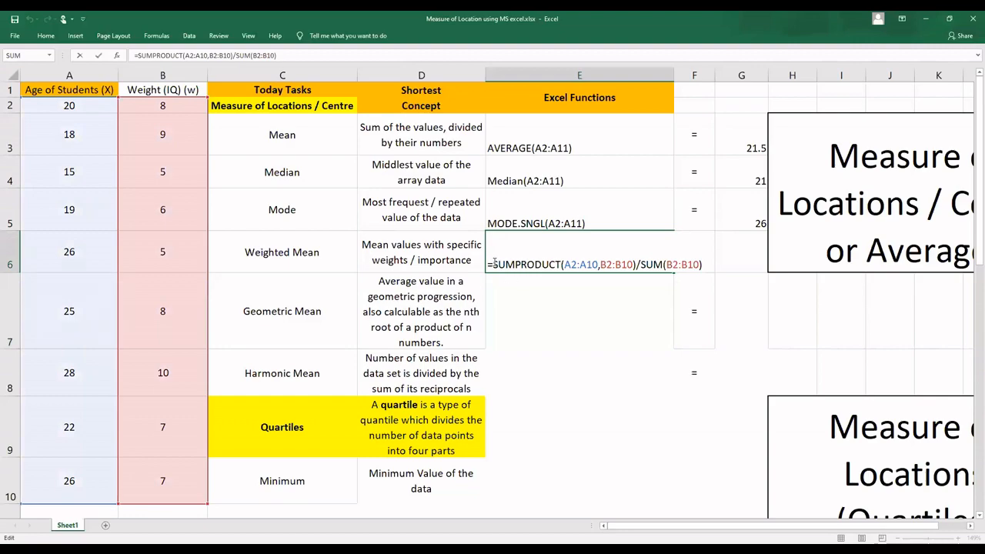
pyautogui.press('BackSpace')
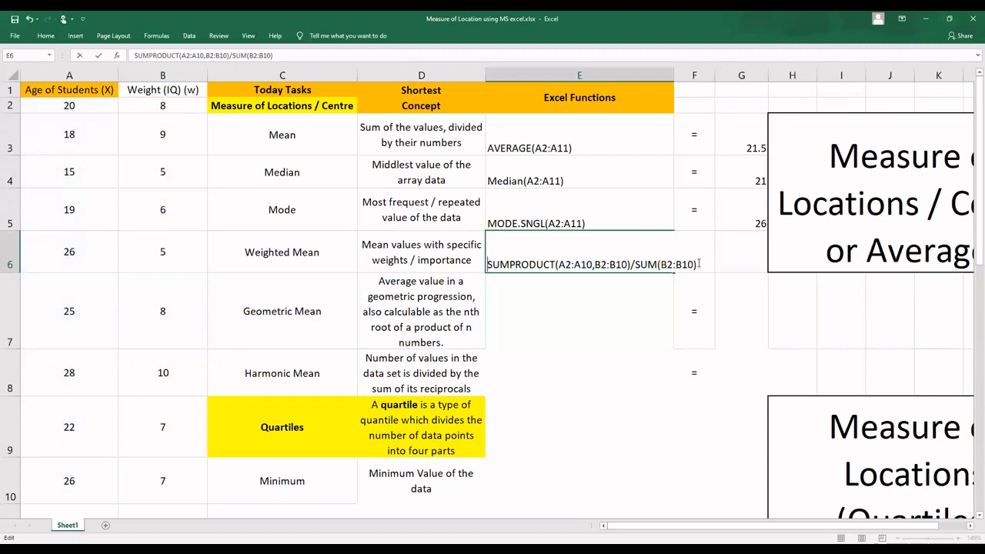
pyautogui.moveTo(700, 263); pyautogui.dragTo(486, 264)
pyautogui.hotkey('ctrl', 'c')
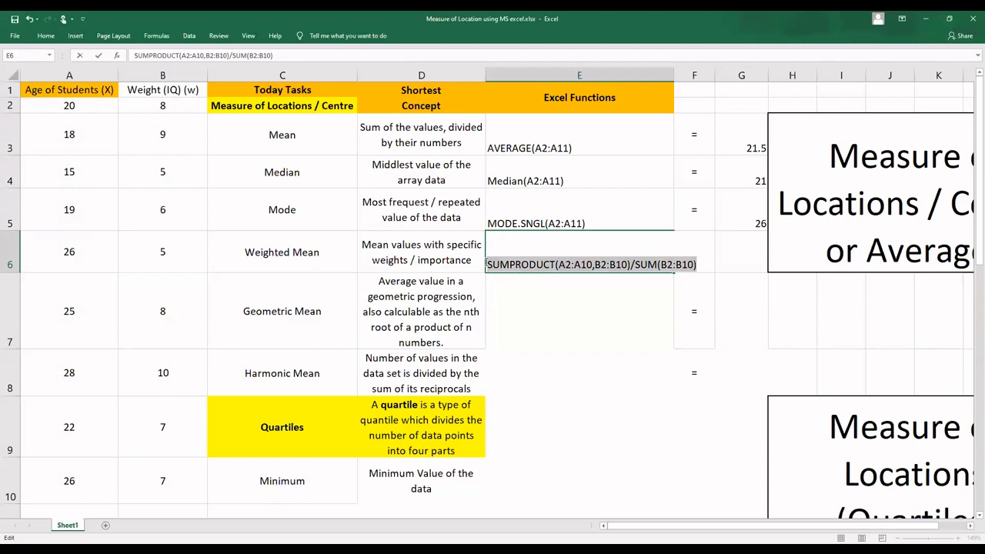
# Step: Enter =SUMPRODUCT(A2:A10,B2:B10)/SUM(B2:B10) in G6 to calculate the weighted mean, reusing the copied text
pyautogui.click(734, 256)
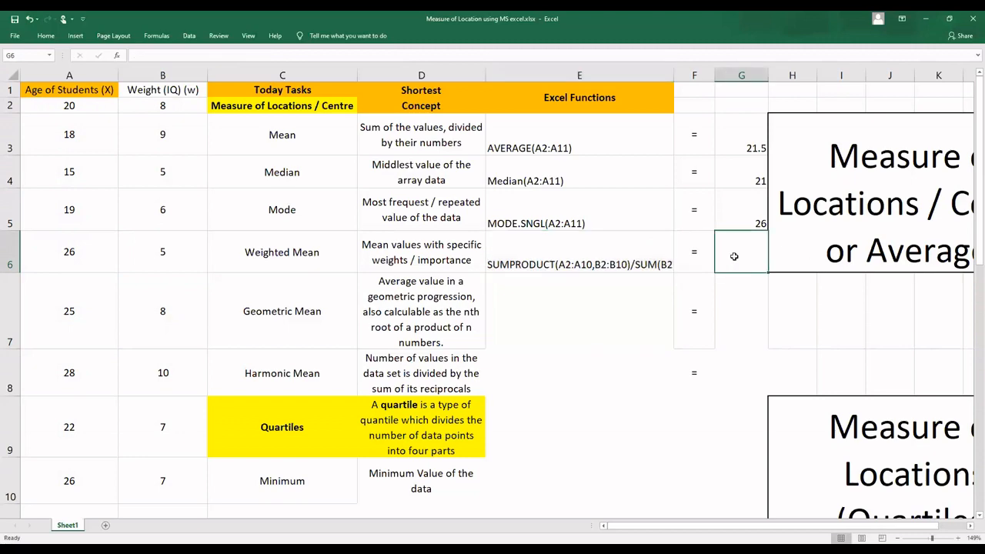
pyautogui.write('=')
pyautogui.hotkey('ctrl', 'v')
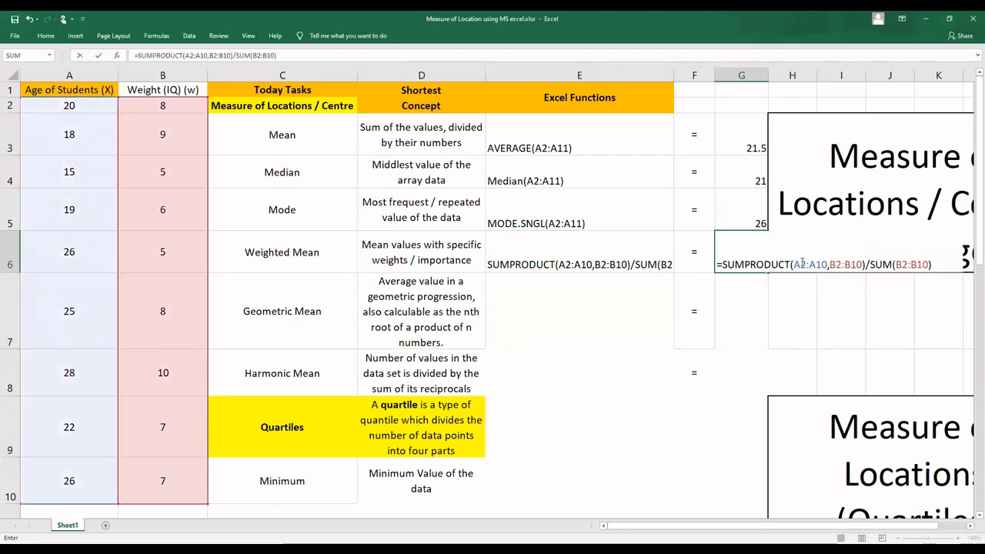
pyautogui.moveTo(794, 264); pyautogui.dragTo(874, 264)
pyautogui.click(753, 264)
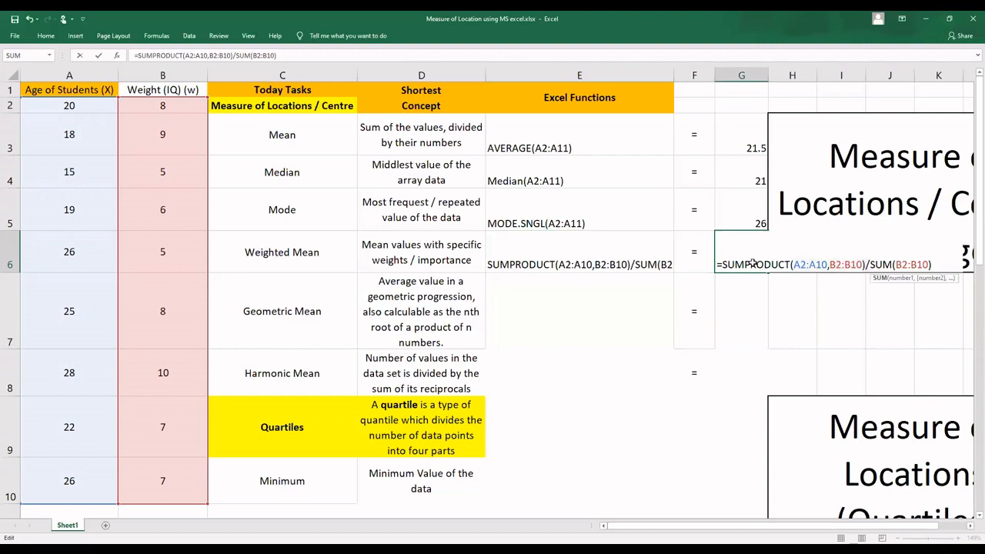
pyautogui.press('Return')
# Step: Enter =GEOMEAN(A2:A11) in E7 to calculate the geometric mean of the ages
pyautogui.click(574, 297)
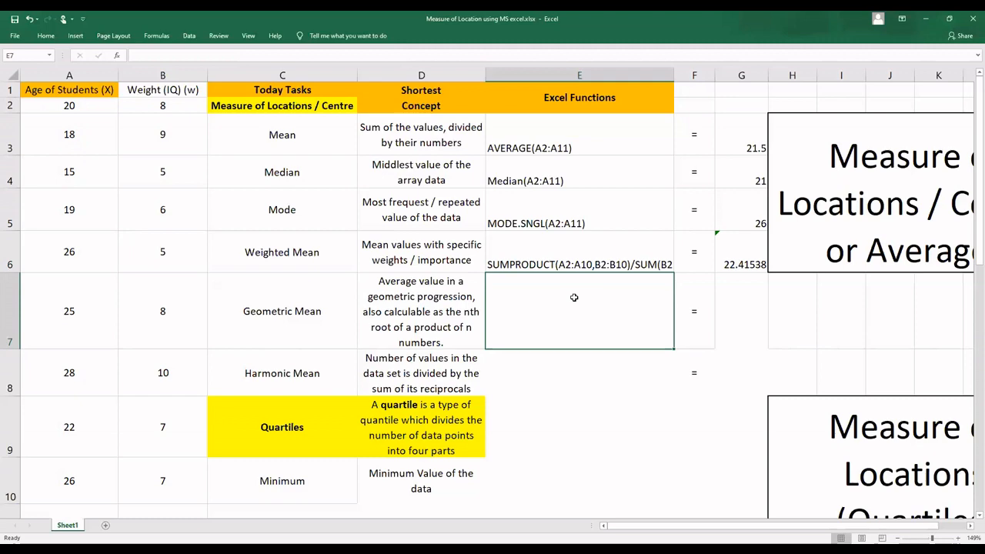
pyautogui.write('=')
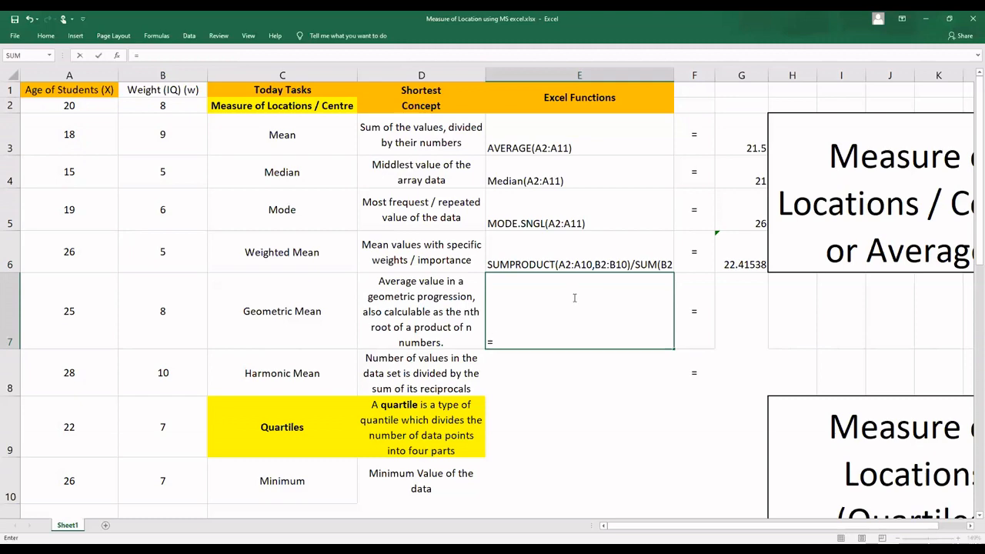
pyautogui.write('geo')
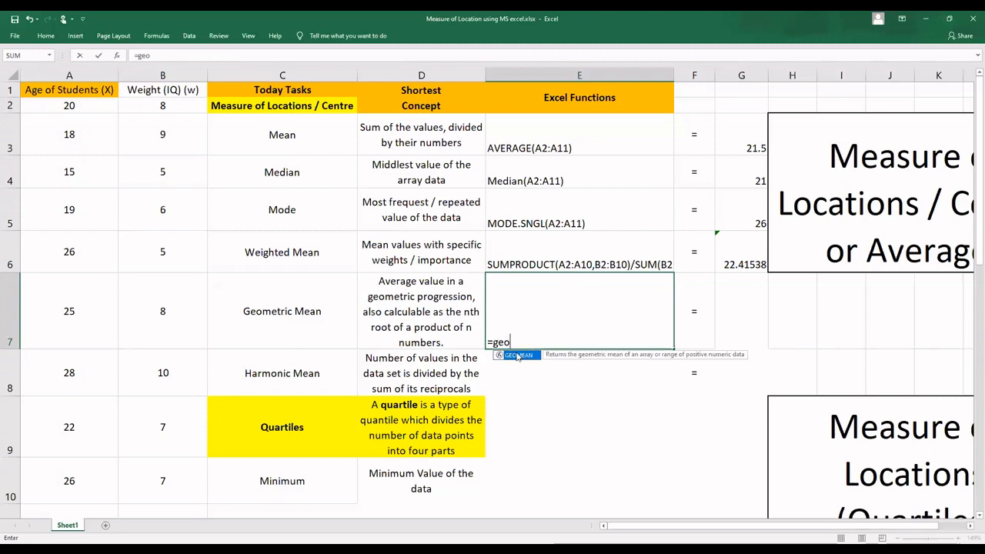
pyautogui.press('Tab')
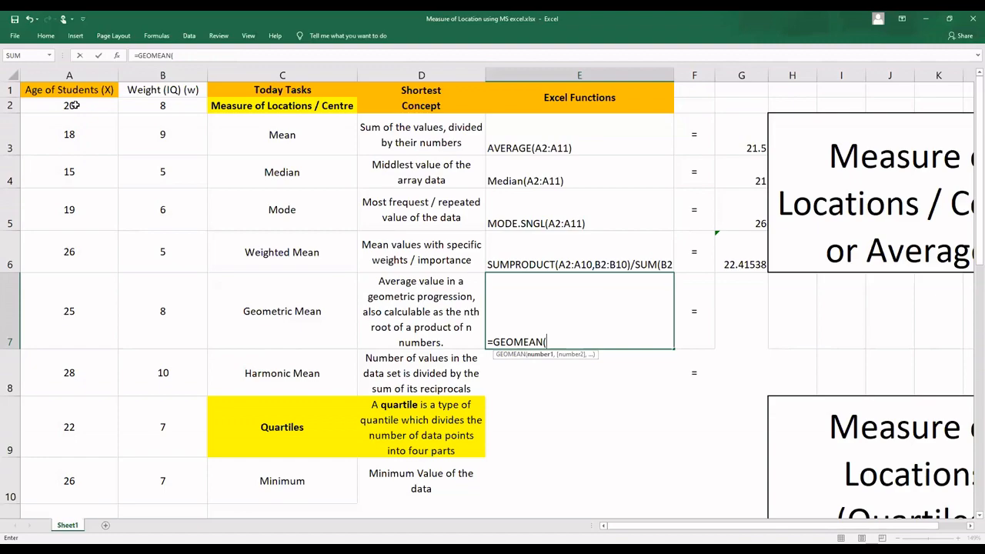
pyautogui.moveTo(74, 105); pyautogui.dragTo(69, 452)
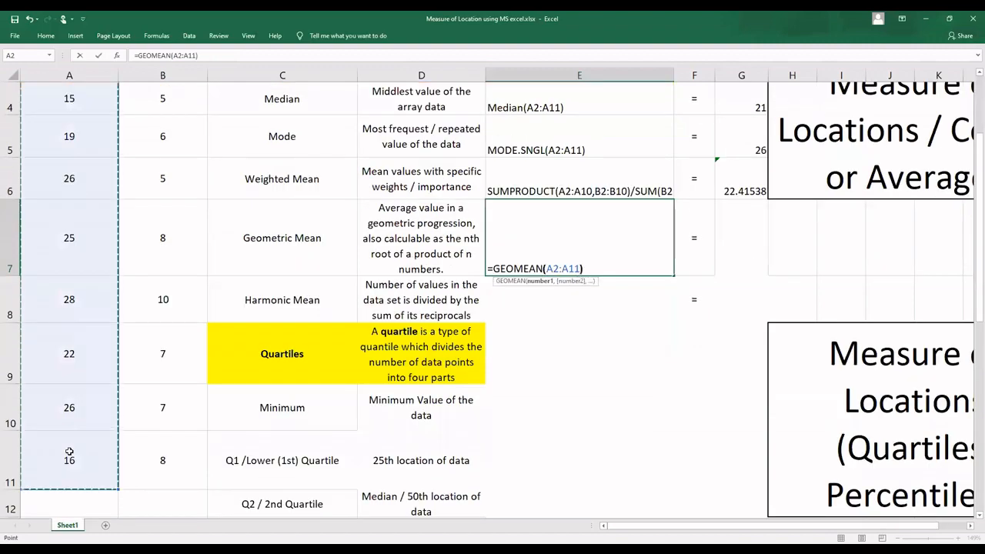
pyautogui.press('Return')
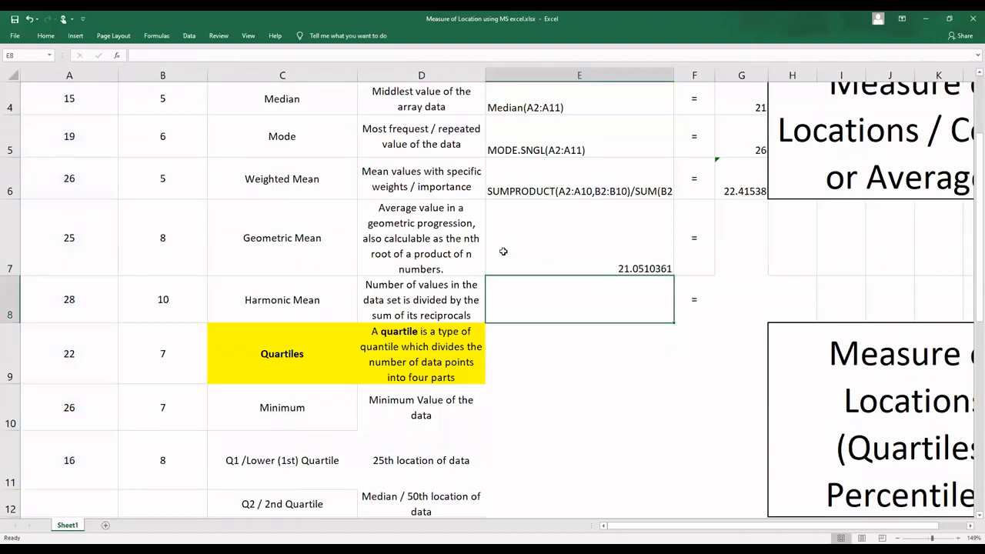
# Step: Copy the geometric mean formula from E7 to the result cell G7
pyautogui.click(541, 242)
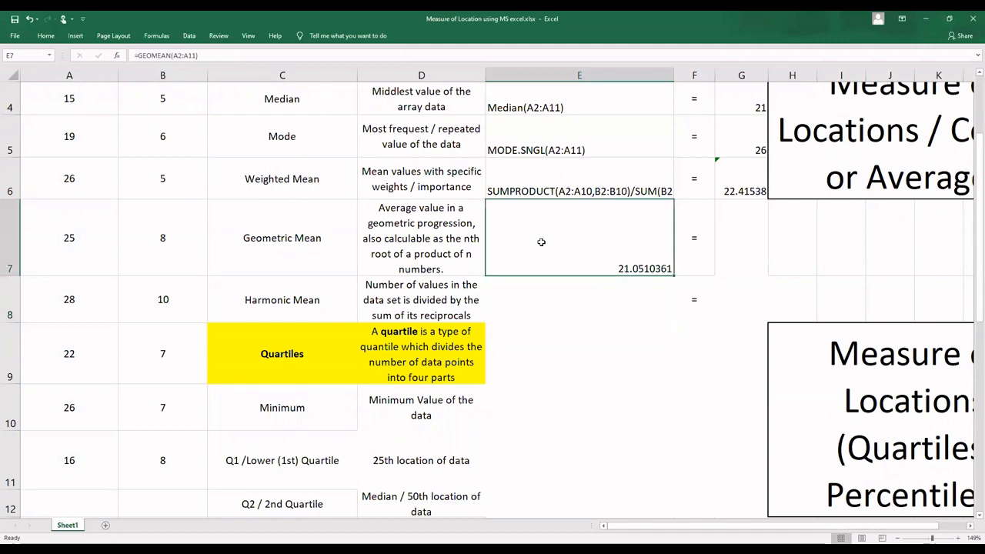
pyautogui.hotkey('ctrl', 'c')
pyautogui.click(732, 234)
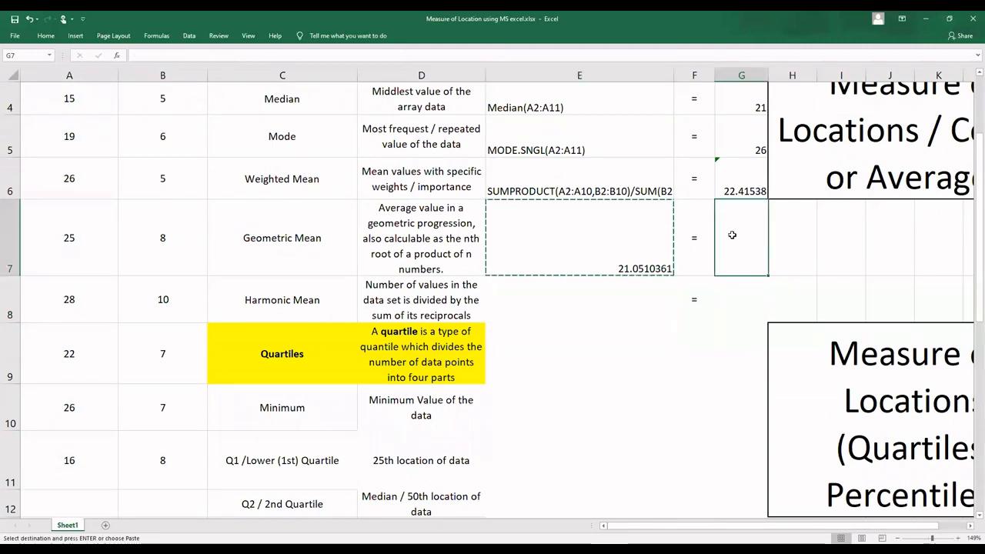
pyautogui.hotkey('ctrl', 'v')
# Step: Correct the range in the G7 formula so that it reads =GEOMEAN(A2:A11)
pyautogui.doubleClick(732, 264)
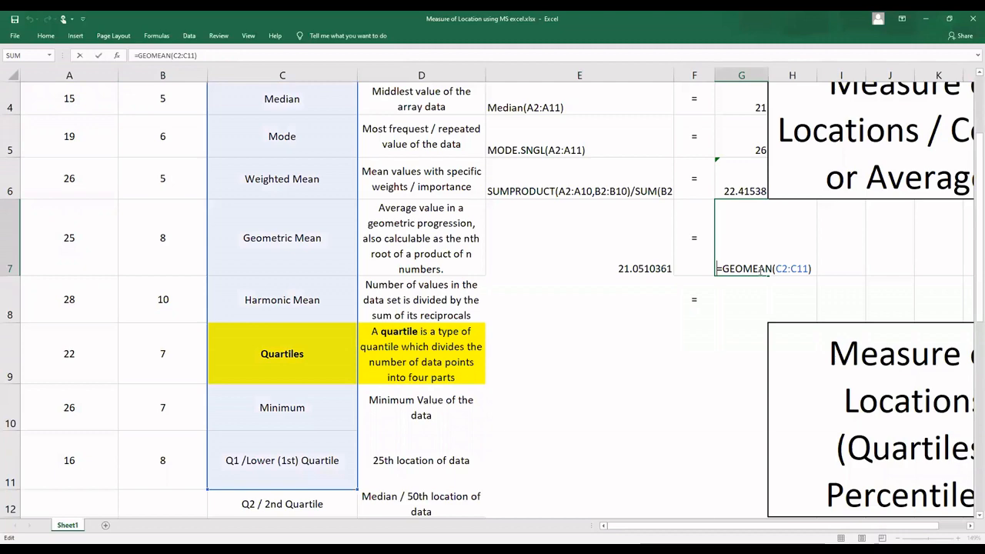
pyautogui.moveTo(809, 268); pyautogui.dragTo(775, 269)
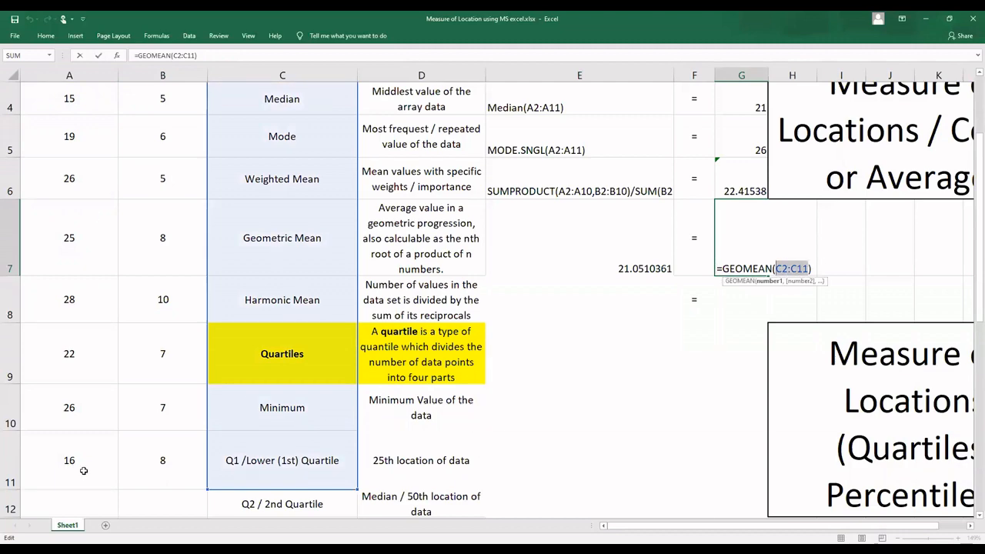
pyautogui.moveTo(87, 453); pyautogui.dragTo(88, 415)
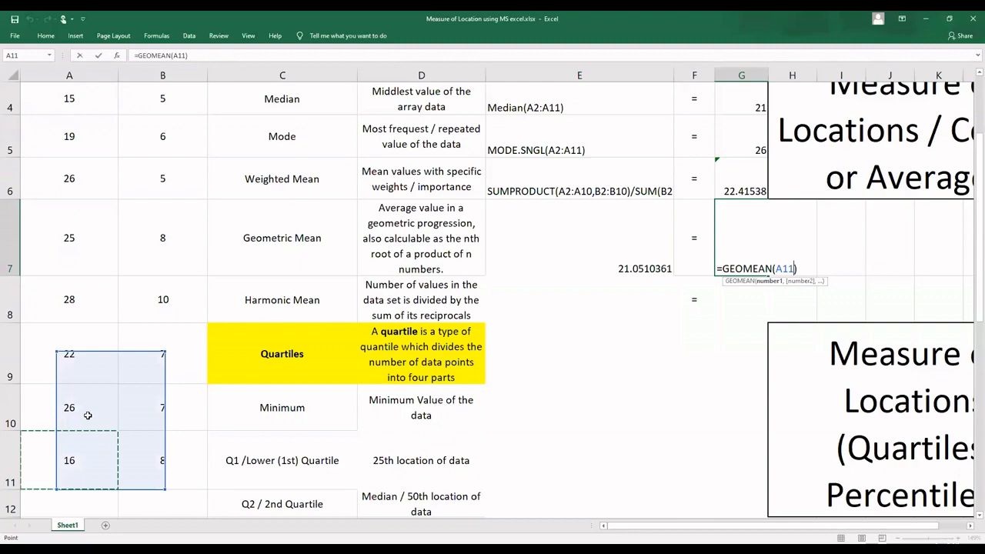
pyautogui.moveTo(88, 415); pyautogui.dragTo(71, 104)
pyautogui.write(')')
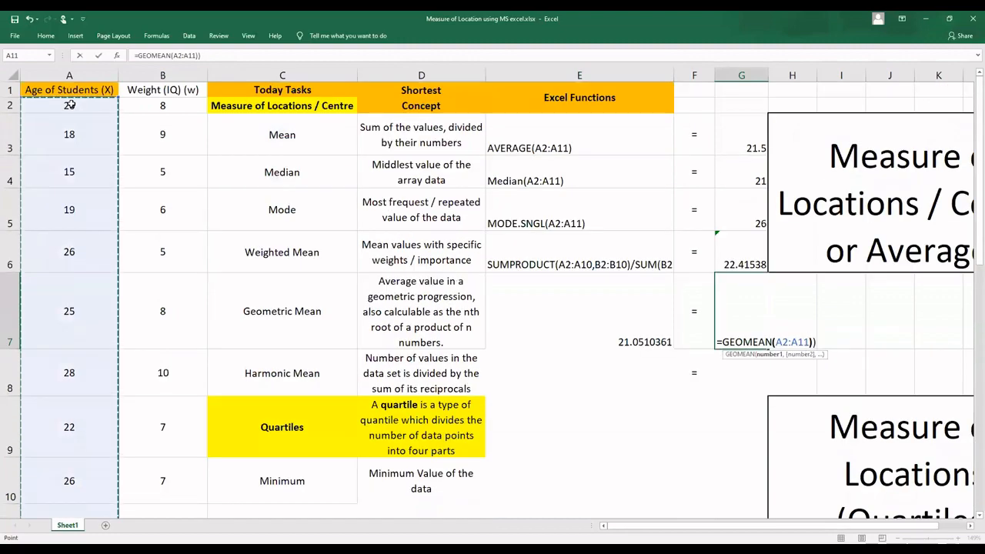
pyautogui.press('Return')
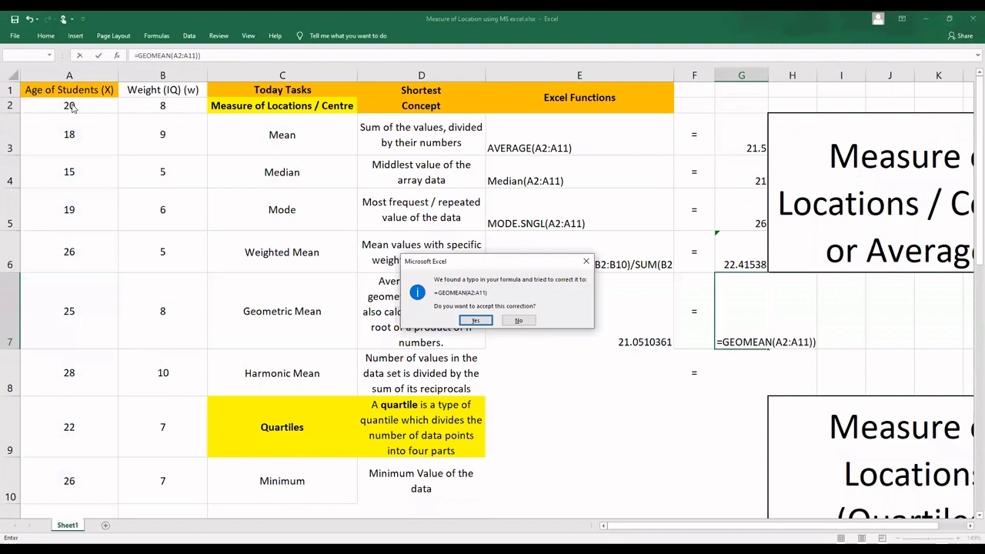
pyautogui.press('Return')
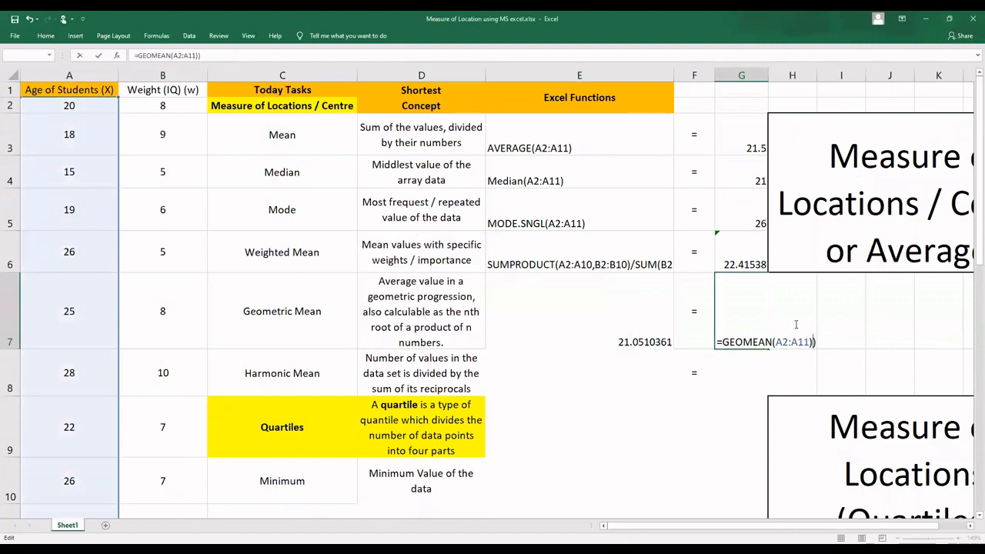
pyautogui.press('Return')
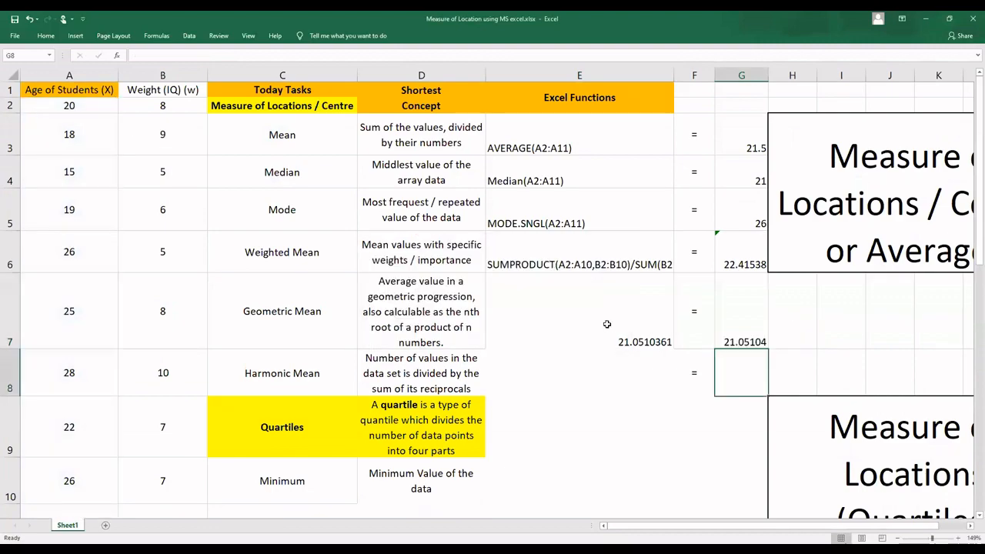
# Step: Convert the formula in E7 to the text GEOMEAN(A2:A11) by removing its equals sign
pyautogui.doubleClick(638, 324)
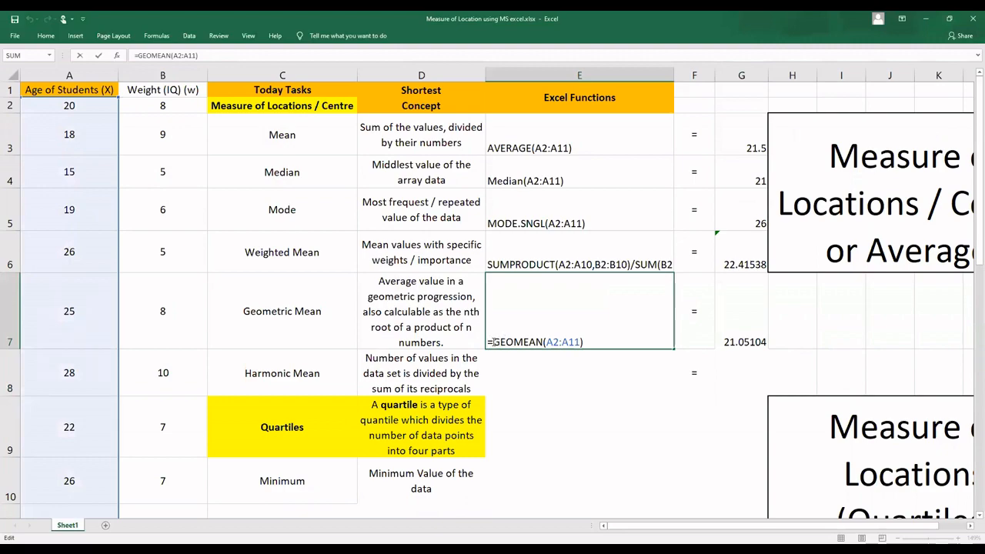
pyautogui.press('BackSpace')
pyautogui.press('Return')
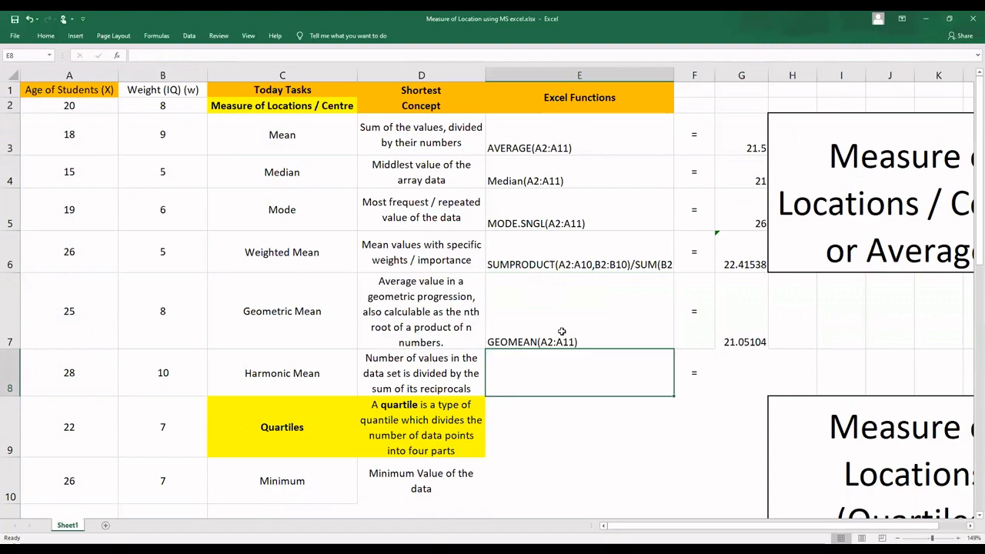
# Step: Enter =HARMEAN(A2:A11) in E8 to calculate the harmonic mean of the ages
pyautogui.scroll(-2, 562, 331)
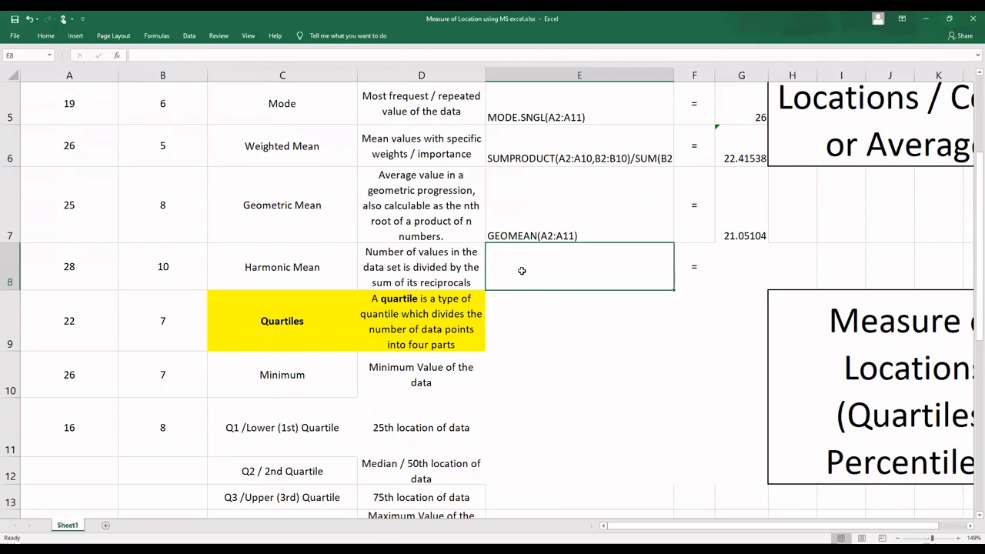
pyautogui.write('=')
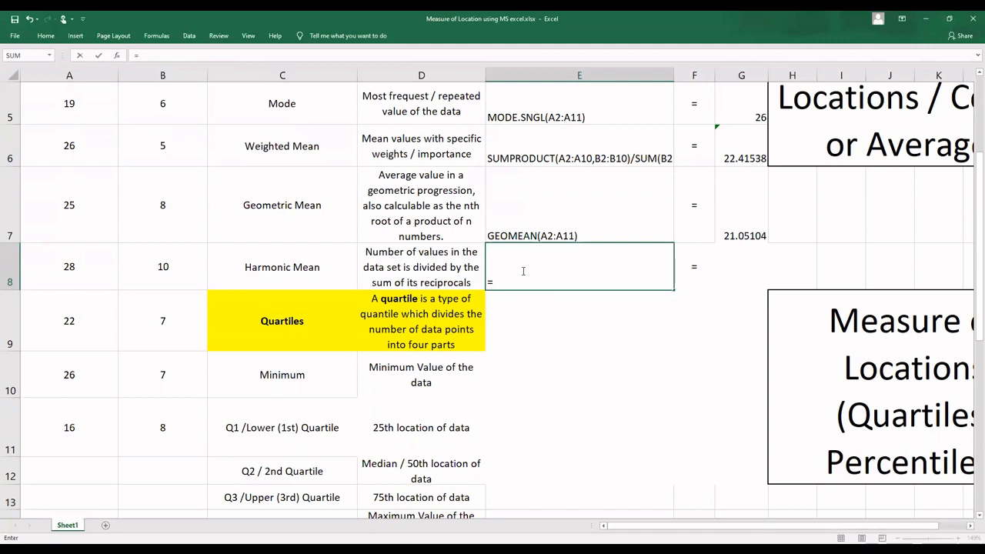
pyautogui.write('har')
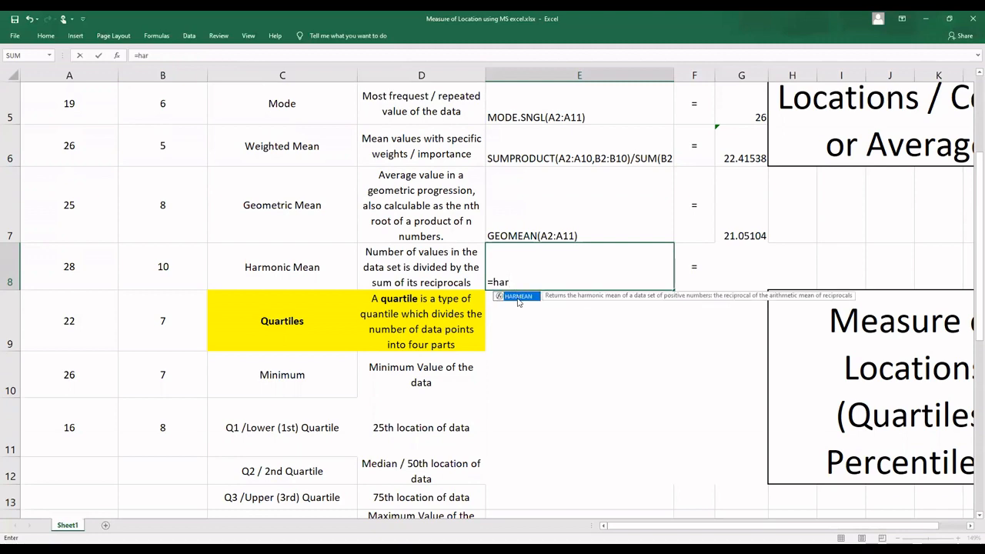
pyautogui.doubleClick(518, 296)
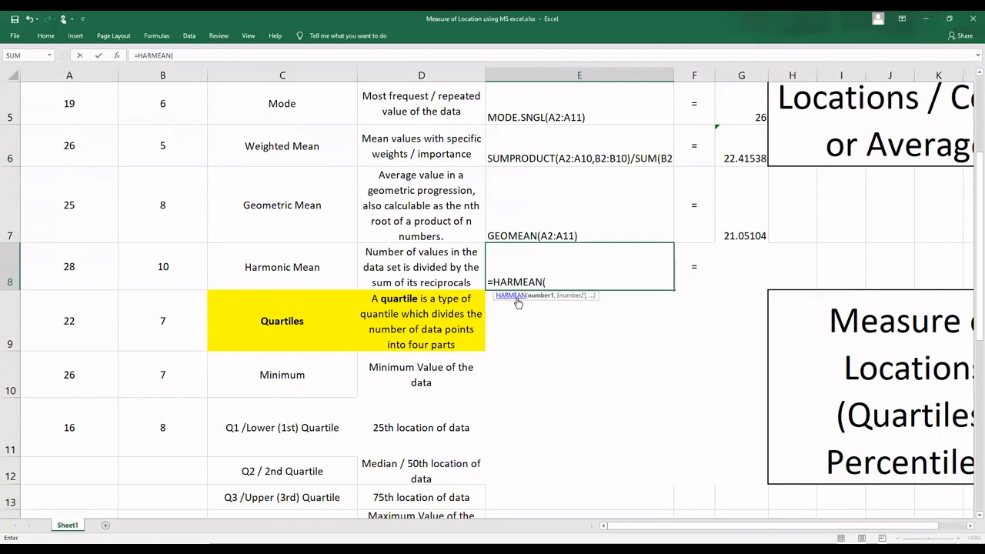
pyautogui.click(92, 427)
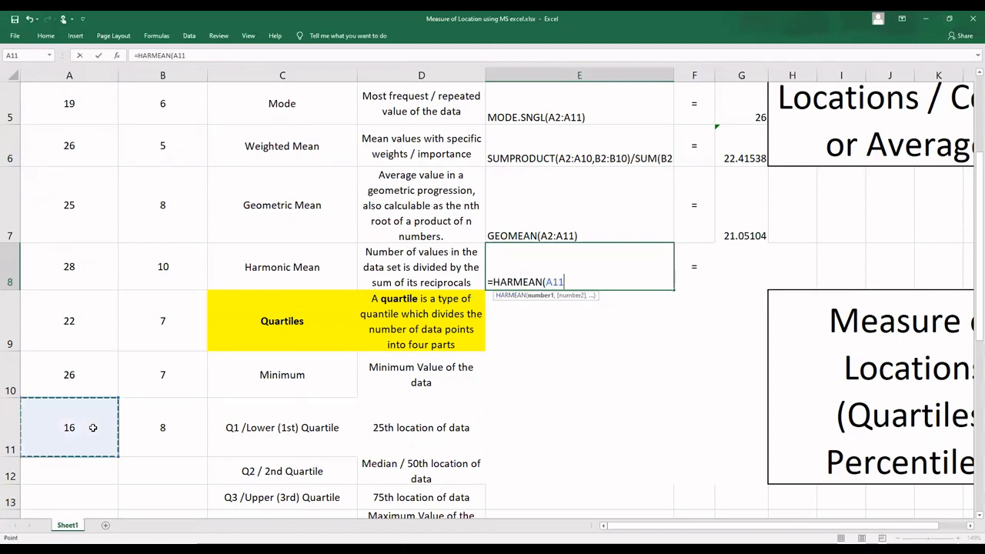
pyautogui.scroll(2, 69, 108)
pyautogui.keyDown('shift'); pyautogui.click(70, 107); pyautogui.keyUp('shift')
pyautogui.write(')')
pyautogui.press('Return')
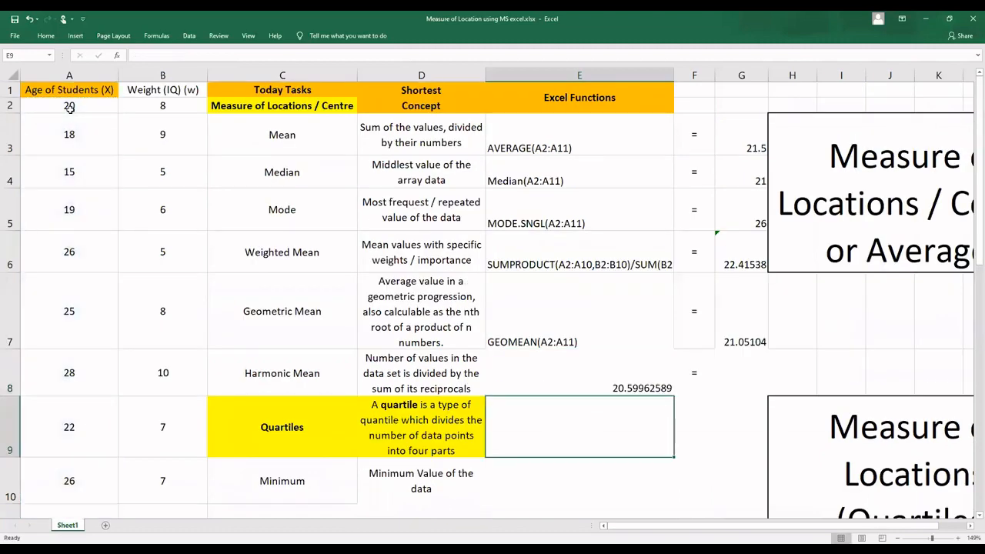
# Step: Open the E8 formula for editing and retype both column letters of its range A2:A11
pyautogui.doubleClick(591, 377)
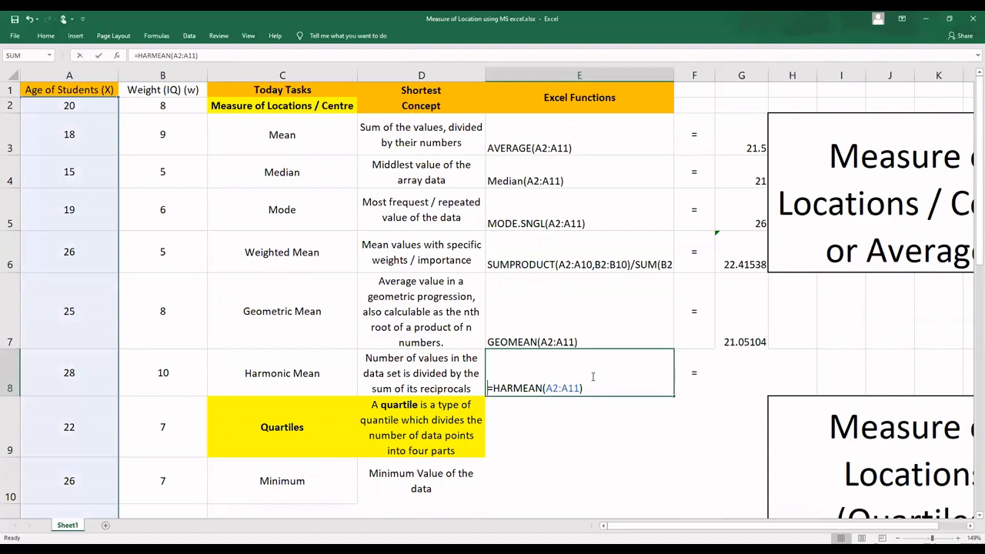
pyautogui.click(552, 388)
pyautogui.press('BackSpace')
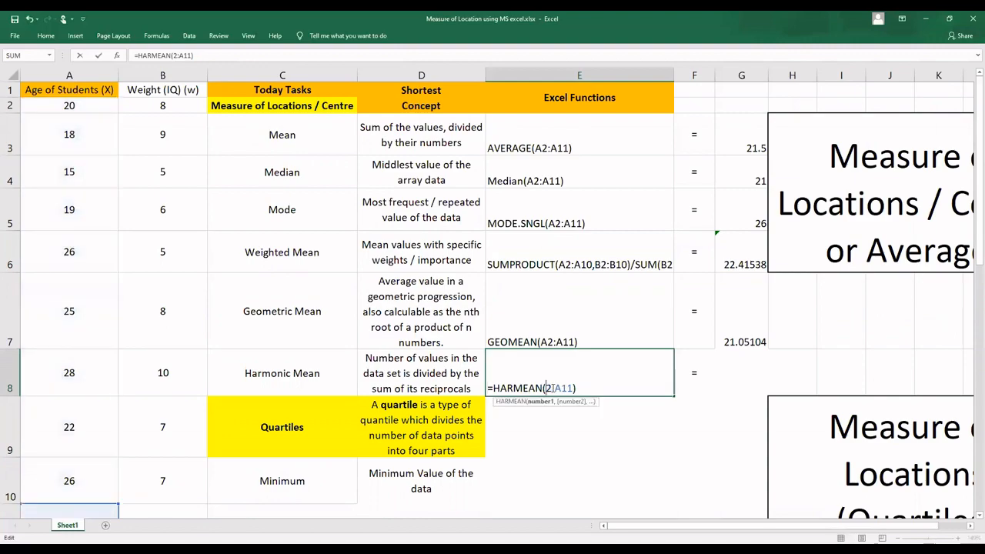
pyautogui.write('A')
pyautogui.press('Right')
pyautogui.press('Right')
pyautogui.press('Right')
pyautogui.press('BackSpace')
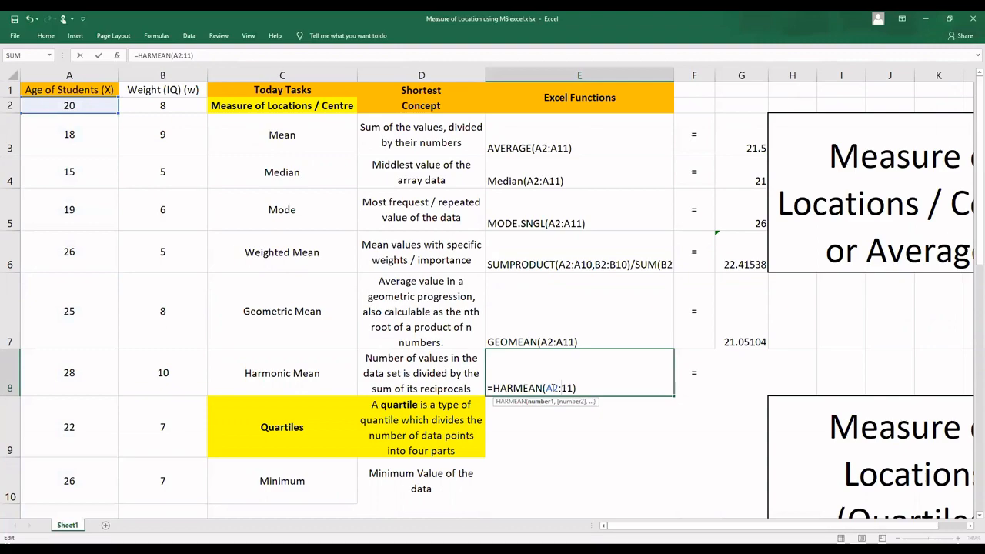
pyautogui.write('A')
# Step: Convert the formula in E8 to the text HARMEAN(A2:A11) by removing its equals sign
pyautogui.moveTo(584, 388); pyautogui.dragTo(468, 389)
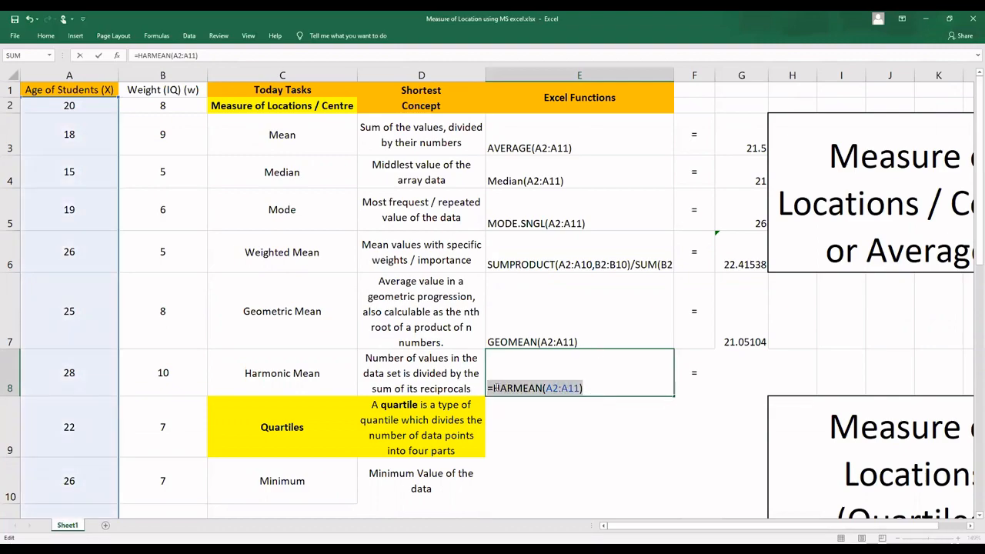
pyautogui.click(494, 388)
pyautogui.press('BackSpace')
pyautogui.press('Return')
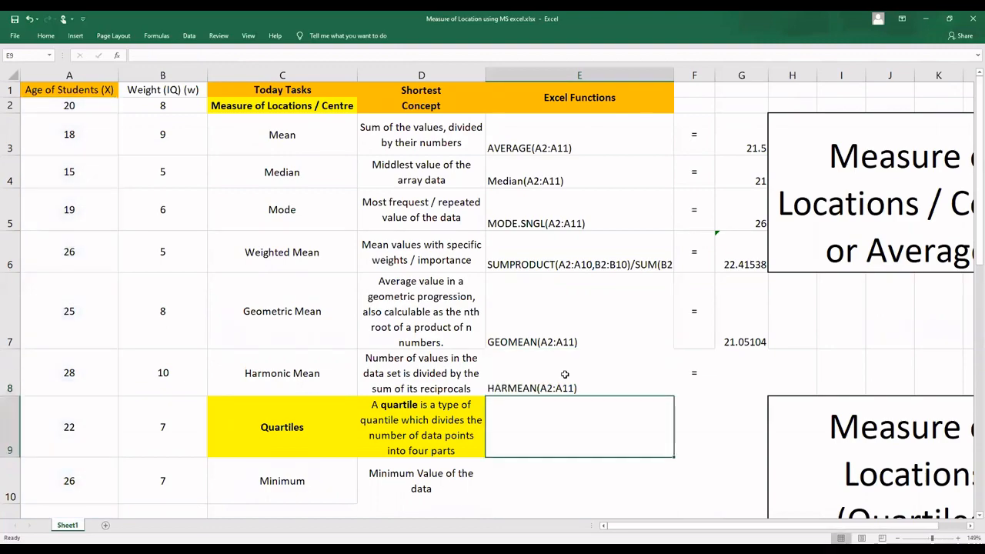
# Step: Paste the copied formula =HARMEAN(A2:A11) into G8 as the harmonic mean result
pyautogui.click(753, 367)
pyautogui.hotkey('ctrl', 'v')
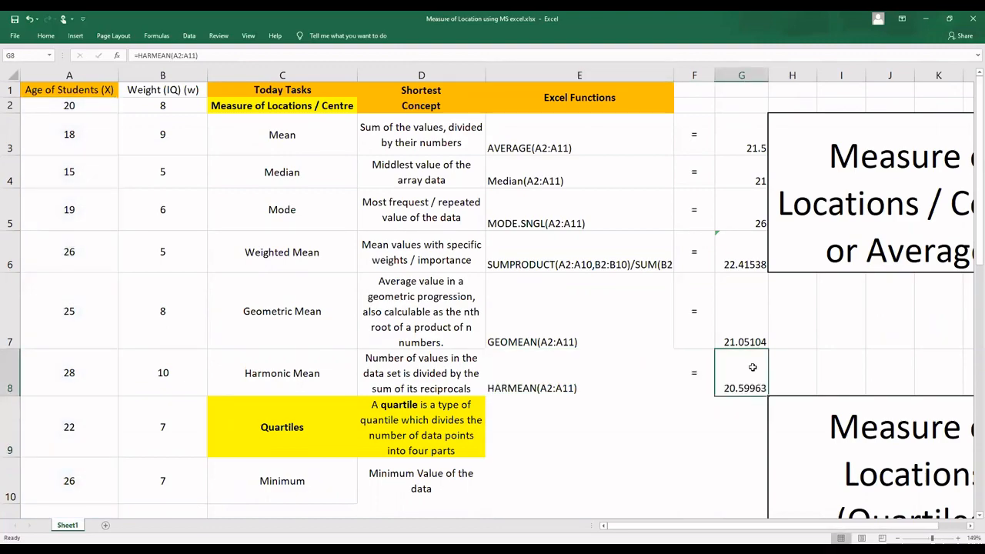
# Step: Enter =MIN(B2:B11) in E10, in the Minimum row of the quartiles section
pyautogui.scroll(-1, 552, 414)
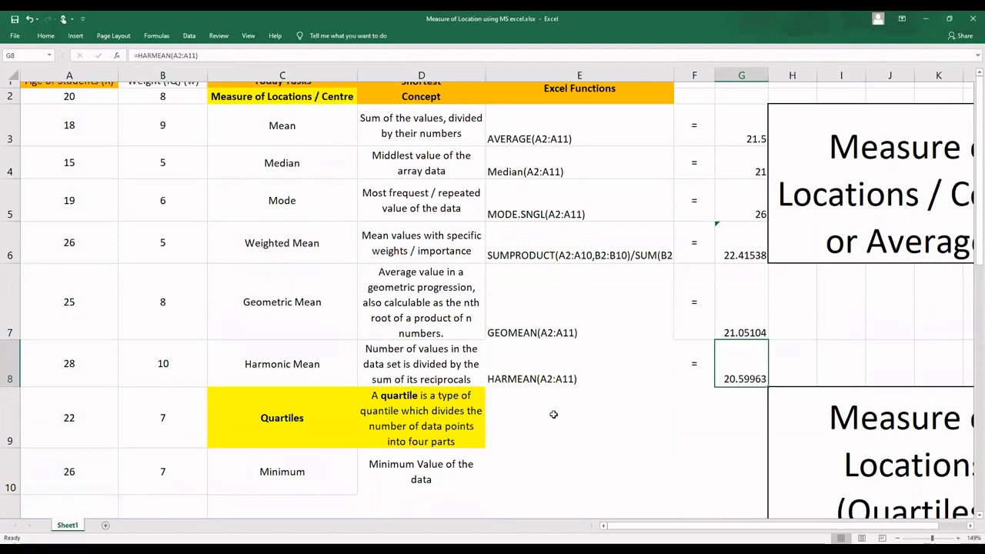
pyautogui.scroll(-1, 553, 414)
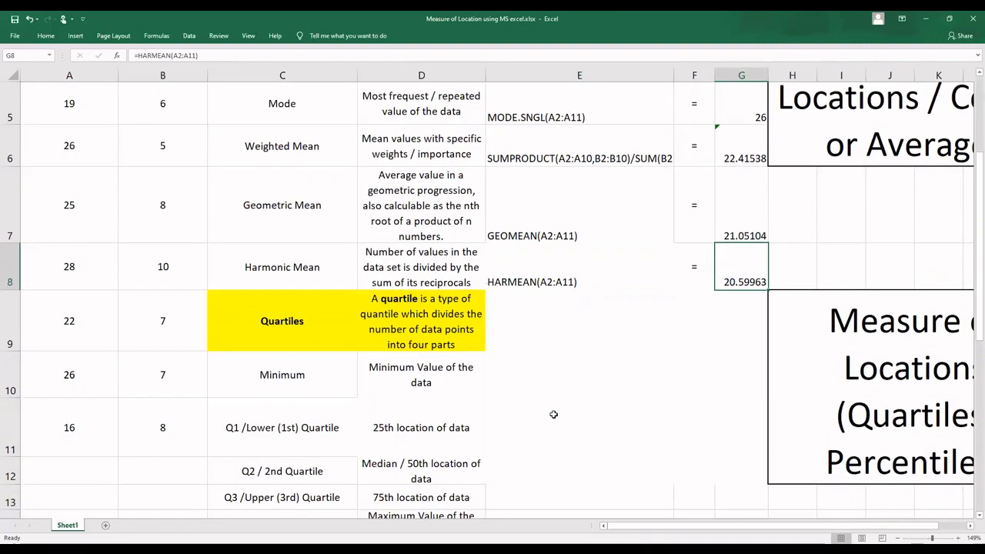
pyautogui.hscroll(2, 553, 414)
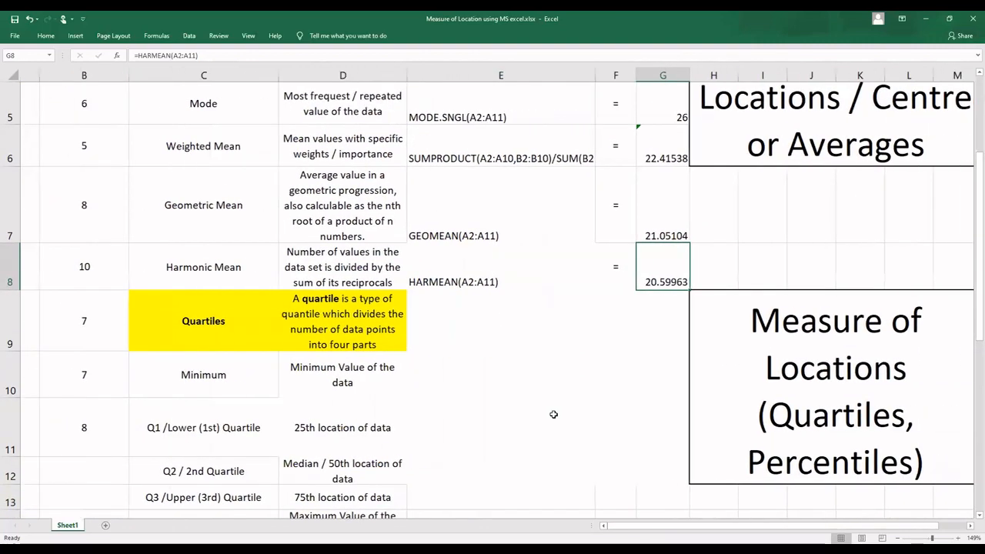
pyautogui.hscroll(-1, 554, 414)
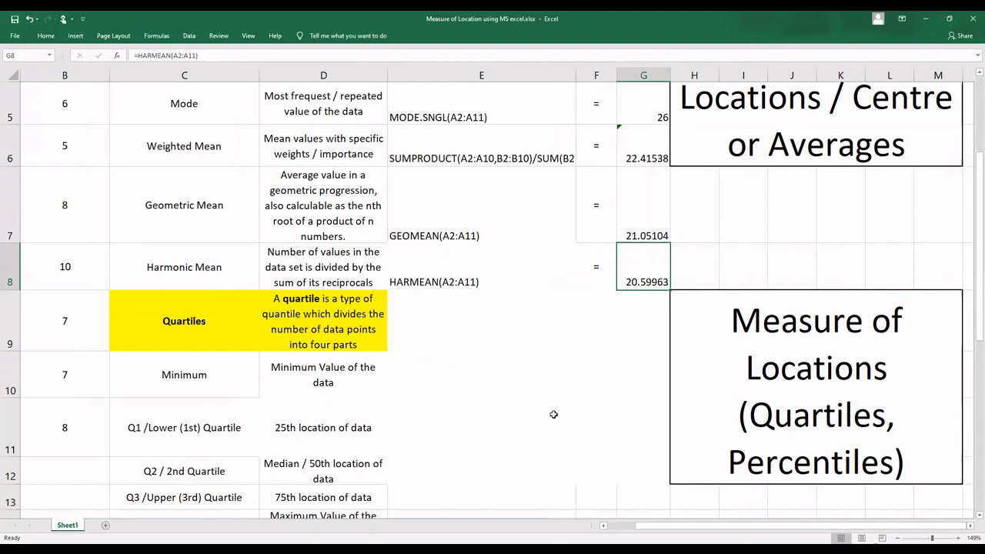
pyautogui.scroll(-1, 553, 414)
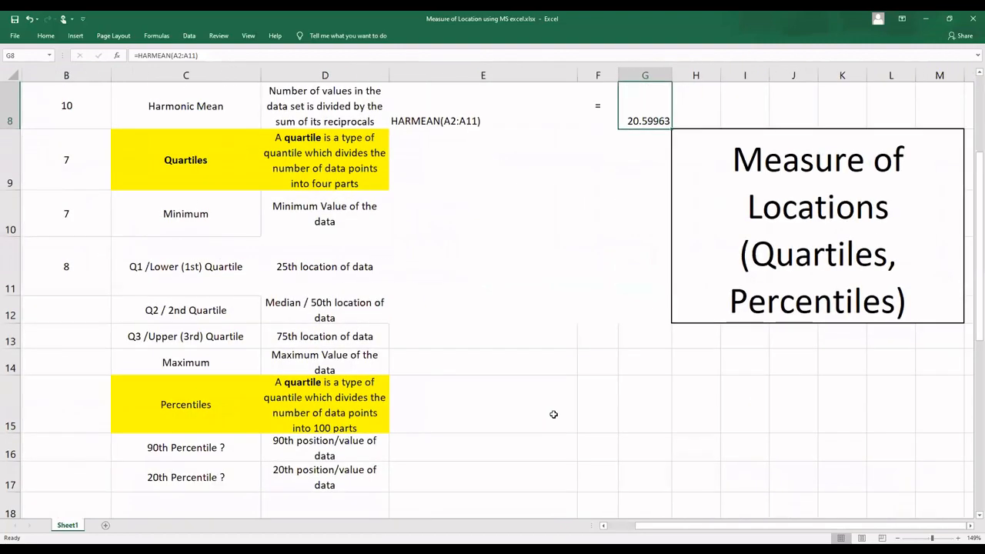
pyautogui.click(333, 259)
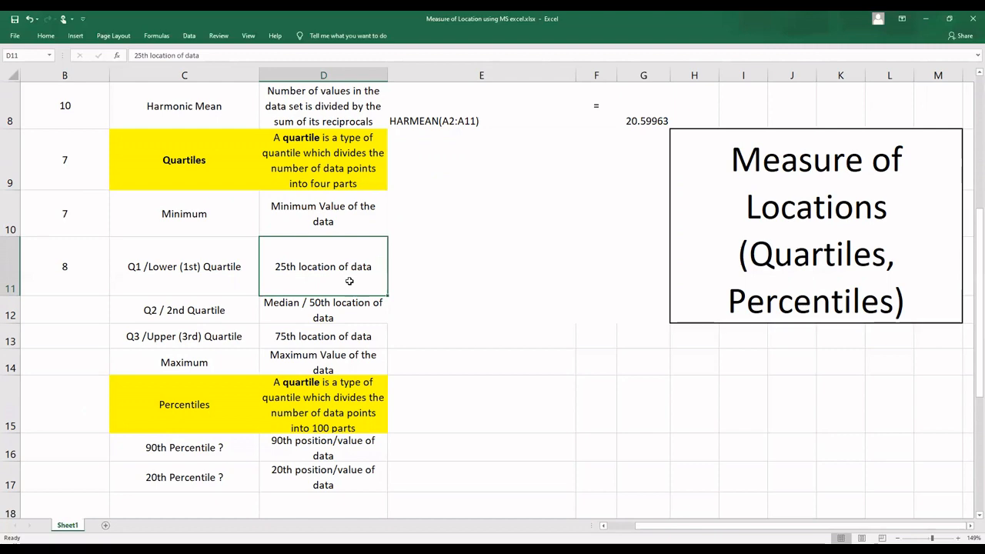
pyautogui.click(441, 206)
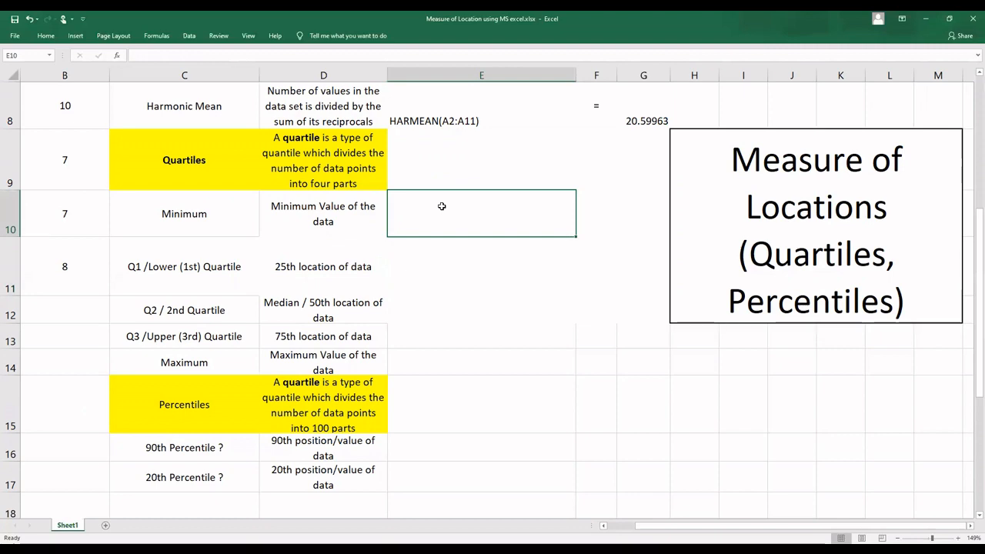
pyautogui.write('=')
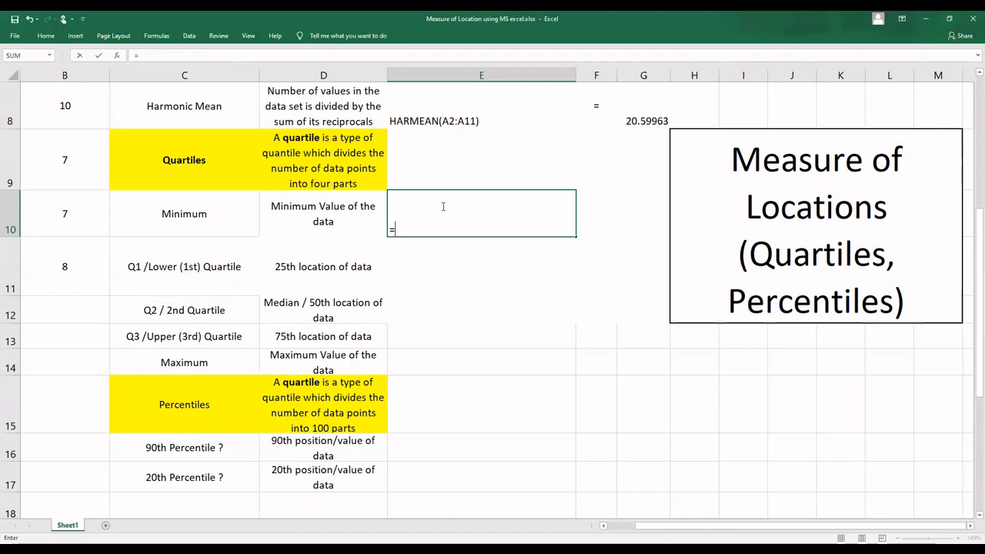
pyautogui.write('min')
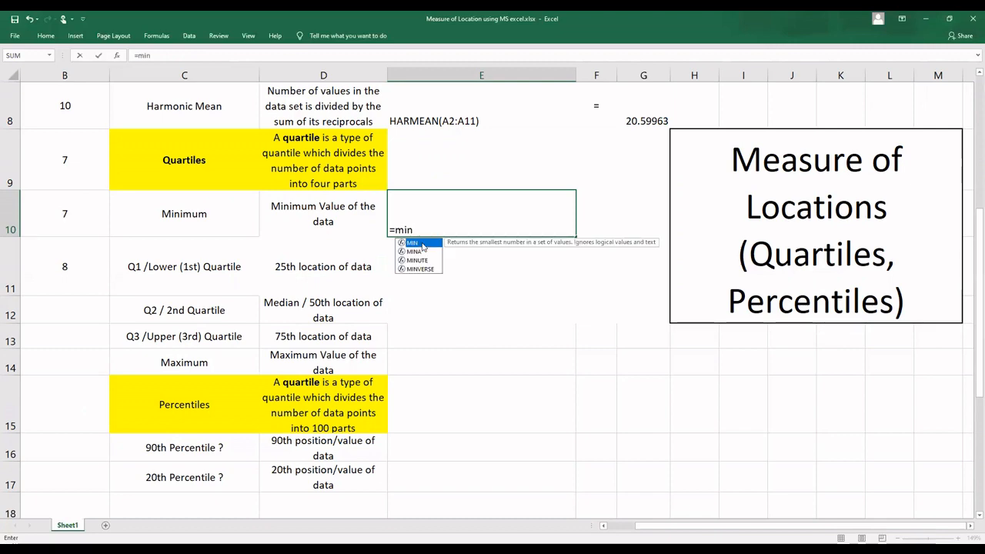
pyautogui.doubleClick(416, 242)
pyautogui.click(63, 250)
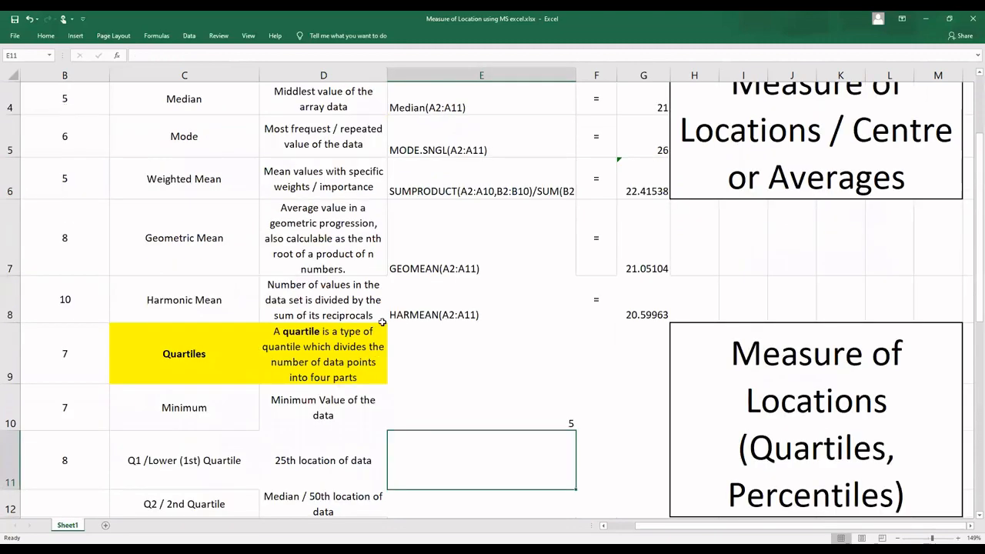
# Step: Copy the minimum formula from E10 into G10
pyautogui.click(556, 422)
pyautogui.hotkey('ctrl', 'c')
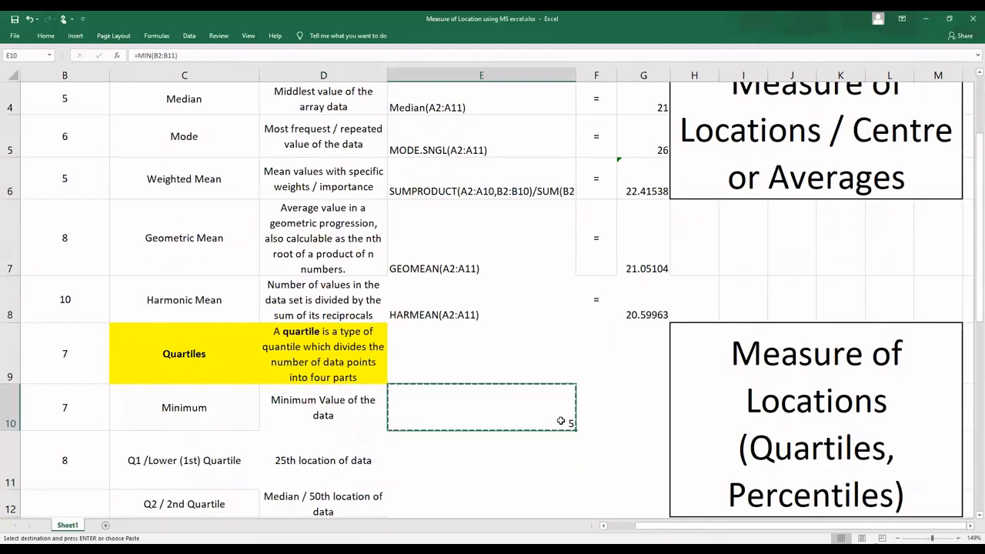
pyautogui.click(641, 408)
pyautogui.hotkey('ctrl', 'v')
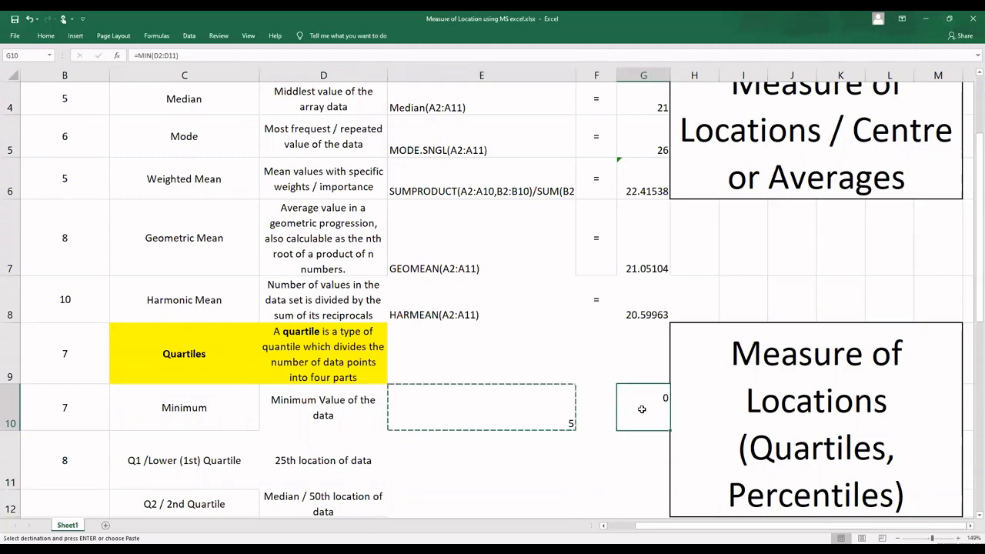
# Step: Correct the range of the MIN formula in G10 to A2:A11 so it covers the ages
pyautogui.doubleClick(631, 409)
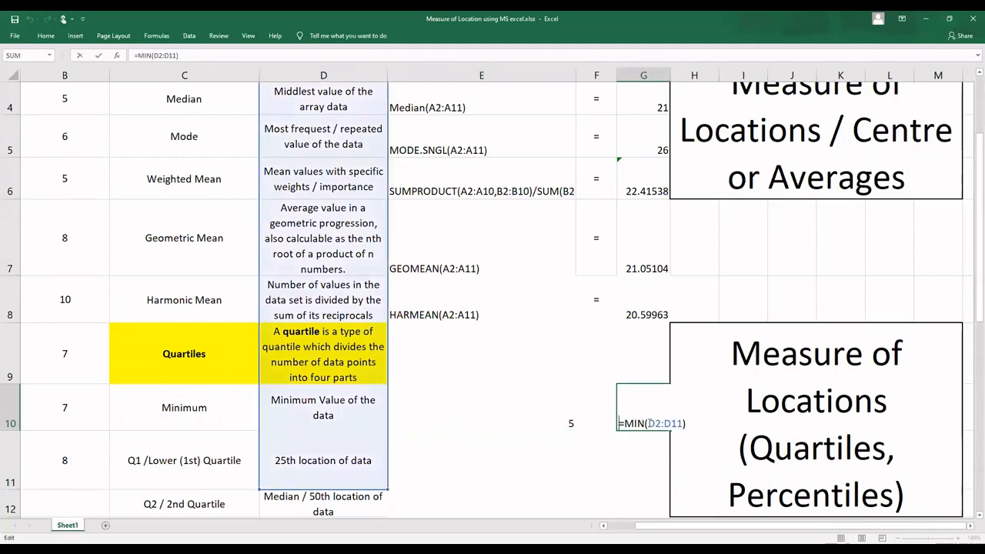
pyautogui.click(652, 423)
pyautogui.press('BackSpace')
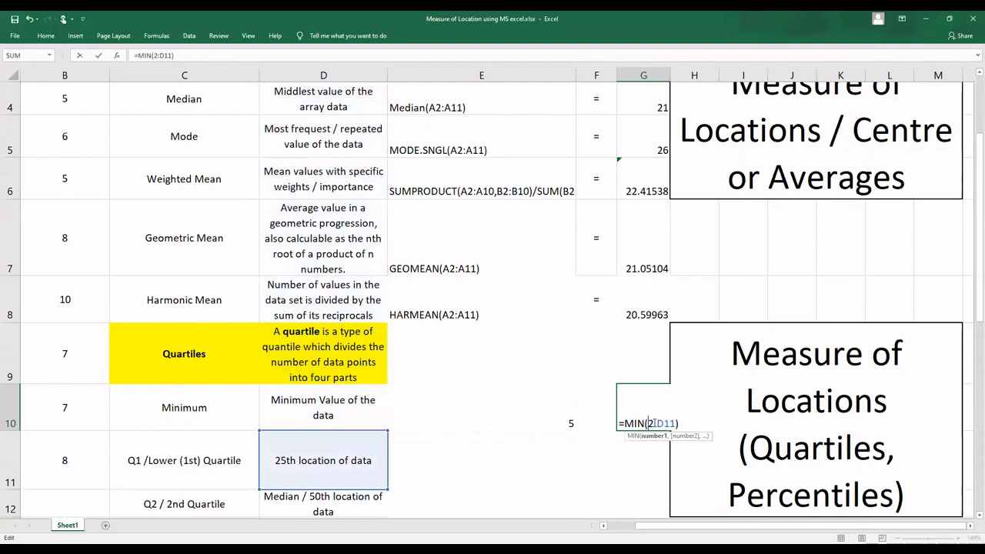
pyautogui.write('A')
pyautogui.press('BackSpace')
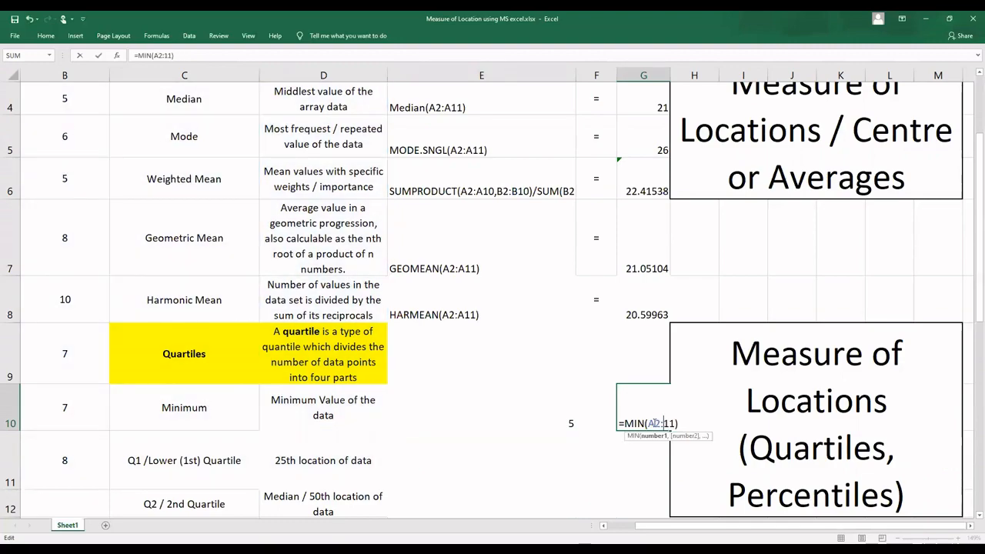
pyautogui.press('Return')
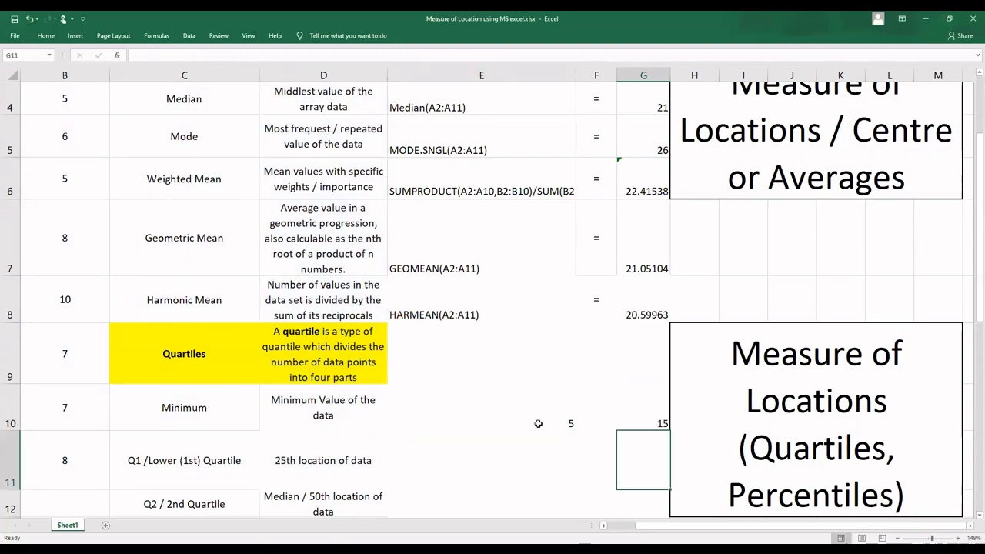
pyautogui.click(573, 423)
pyautogui.click(601, 422)
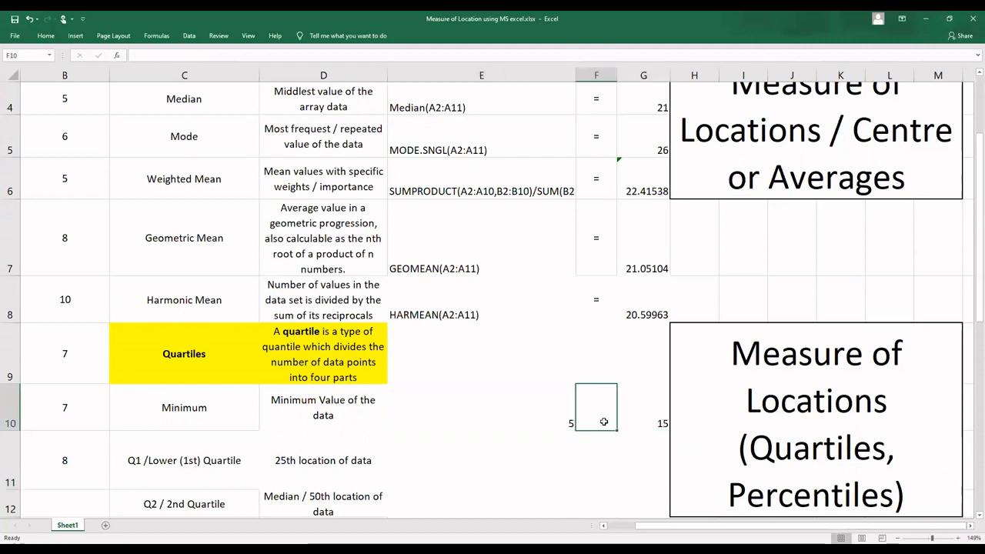
pyautogui.write('=')
pyautogui.press('Left')
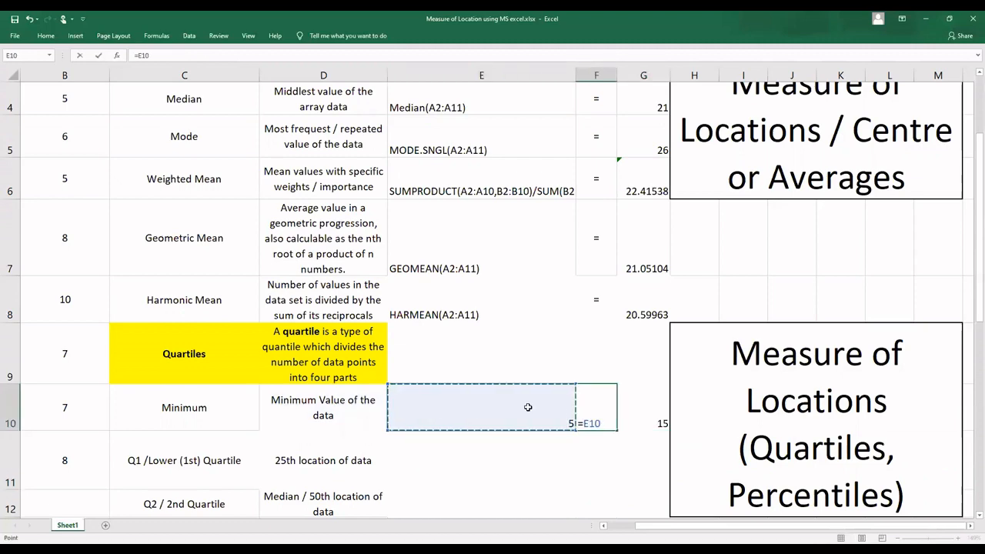
pyautogui.press('Escape')
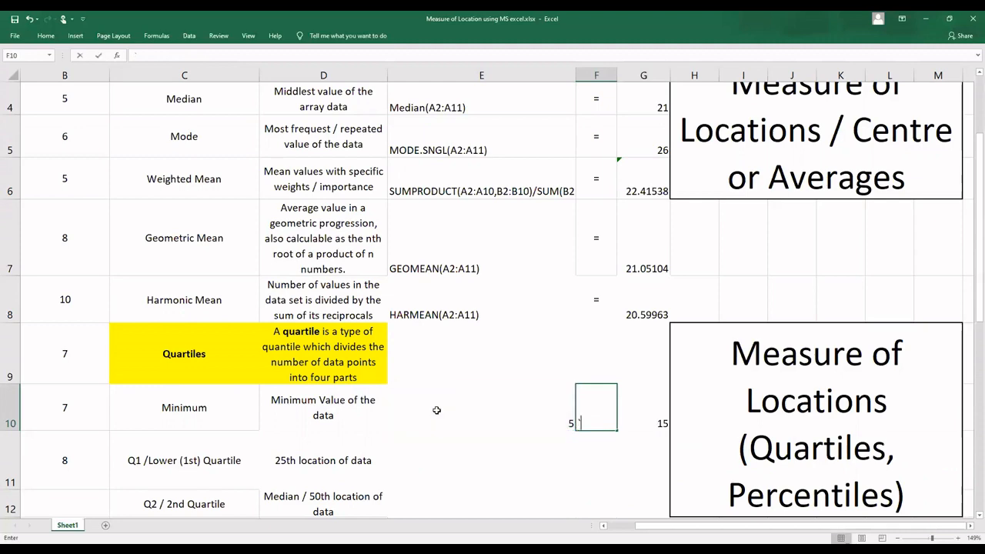
# Step: Convert the formula in E10 to the text MIN(B2:B11) by removing its equals sign
pyautogui.doubleClick(436, 411)
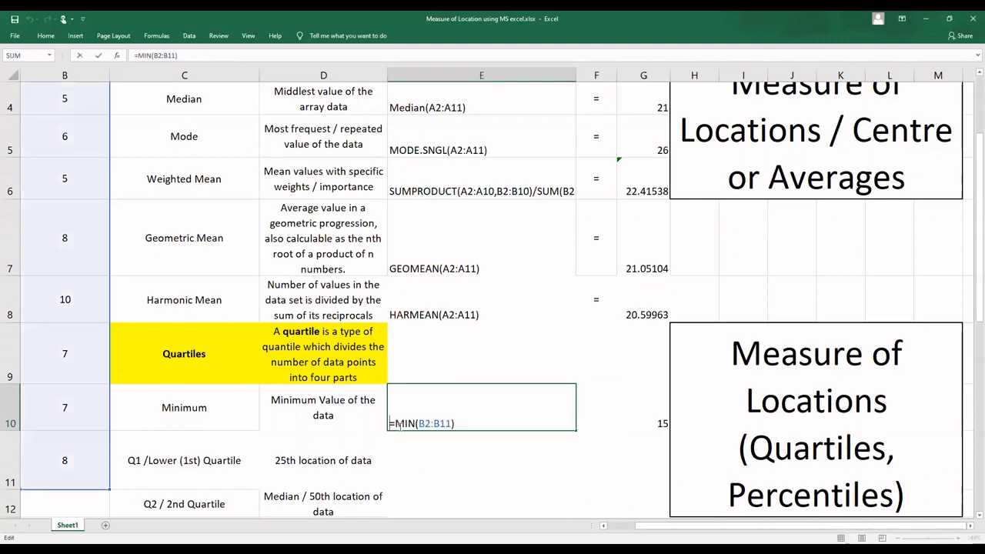
pyautogui.press('BackSpace')
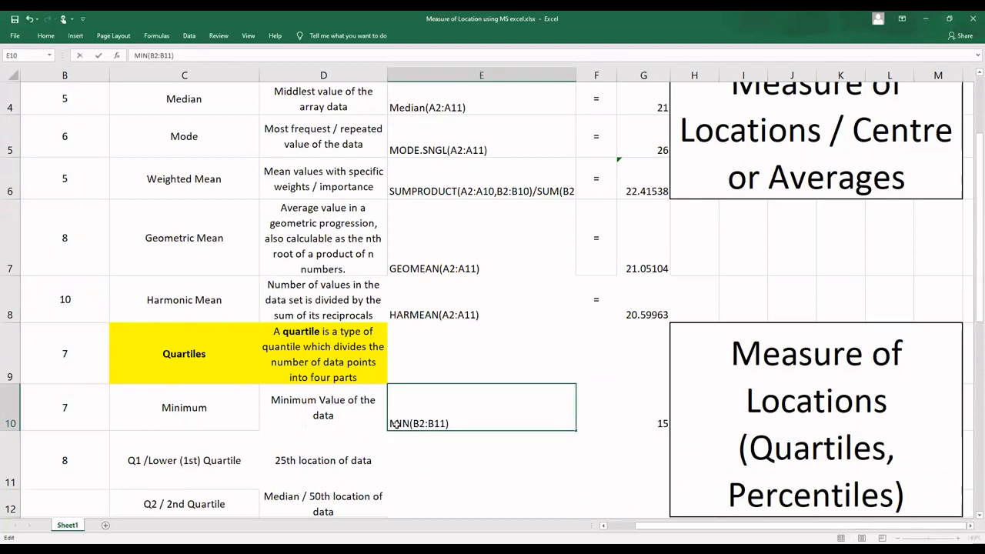
pyautogui.press('Return')
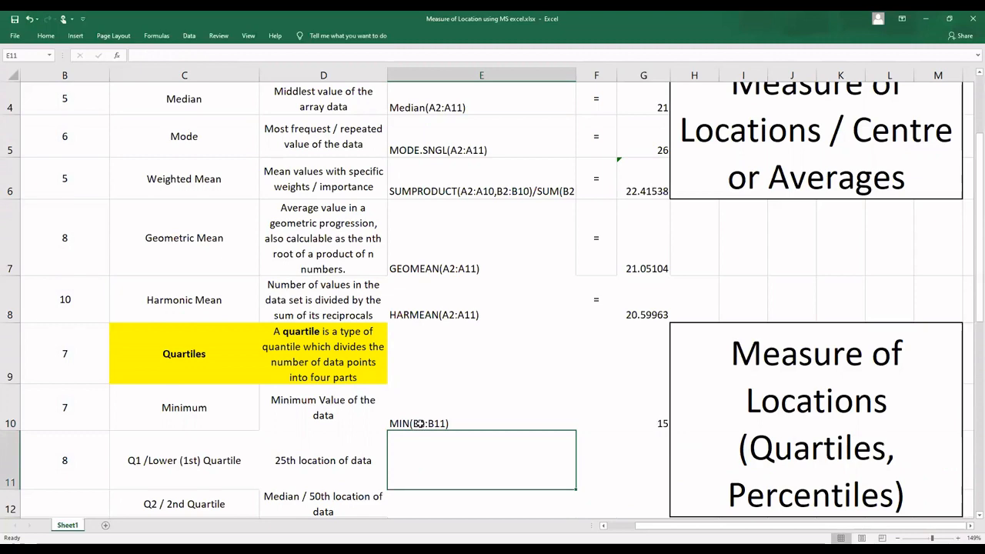
# Step: Change both column letters in the E10 text so that it reads MIN(A2:A11)
pyautogui.doubleClick(417, 423)
pyautogui.press('BackSpace')
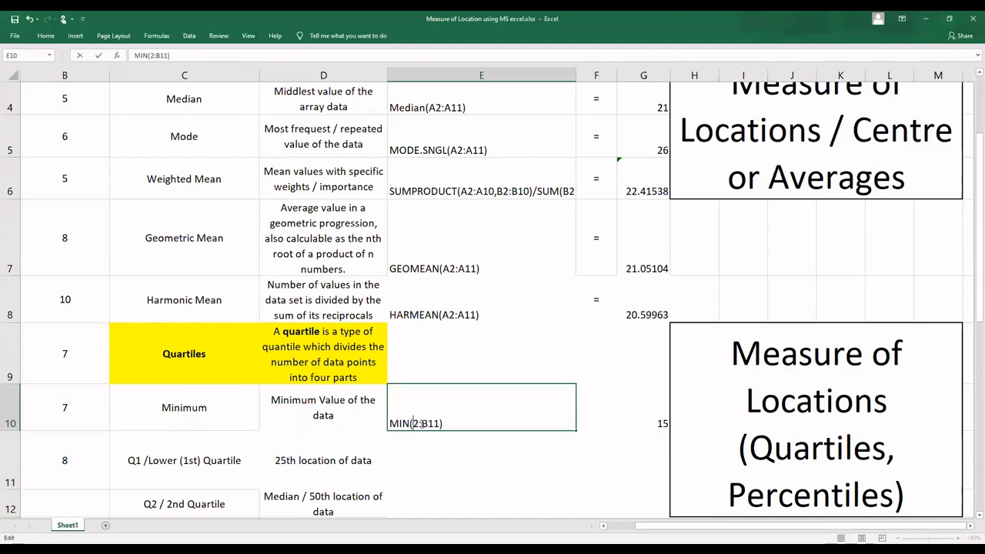
pyautogui.write('a')
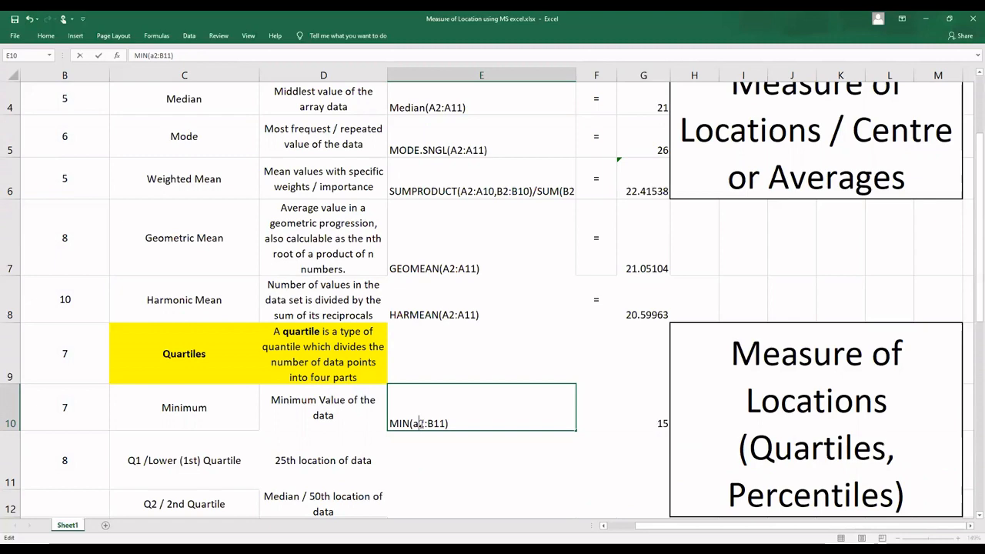
pyautogui.press('BackSpace')
pyautogui.write('A')
pyautogui.press('Right')
pyautogui.press('Right')
pyautogui.press('BackSpace')
pyautogui.write('A')
pyautogui.press('Return')
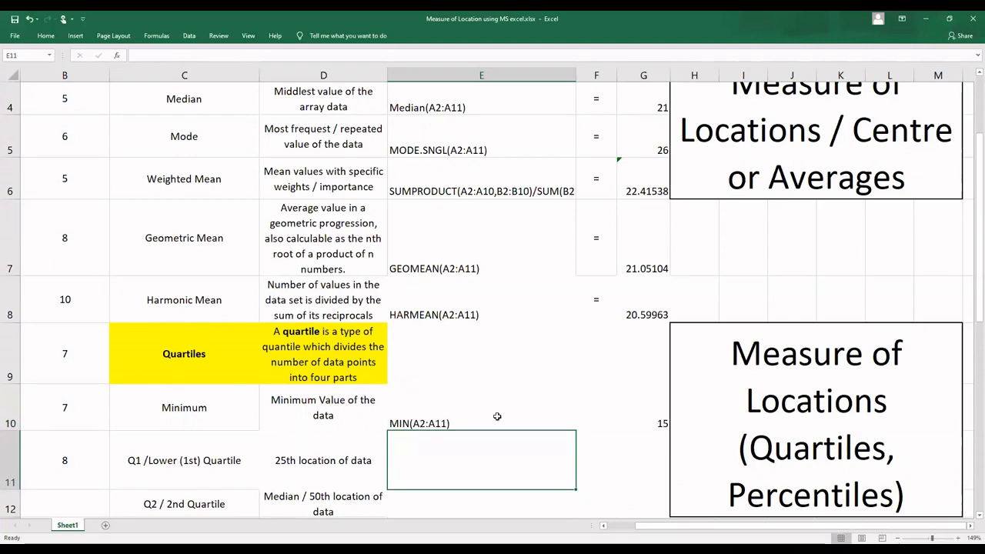
# Step: Enter an equals sign in F10 between the MIN function text and its result
pyautogui.click(599, 420)
pyautogui.write('=')
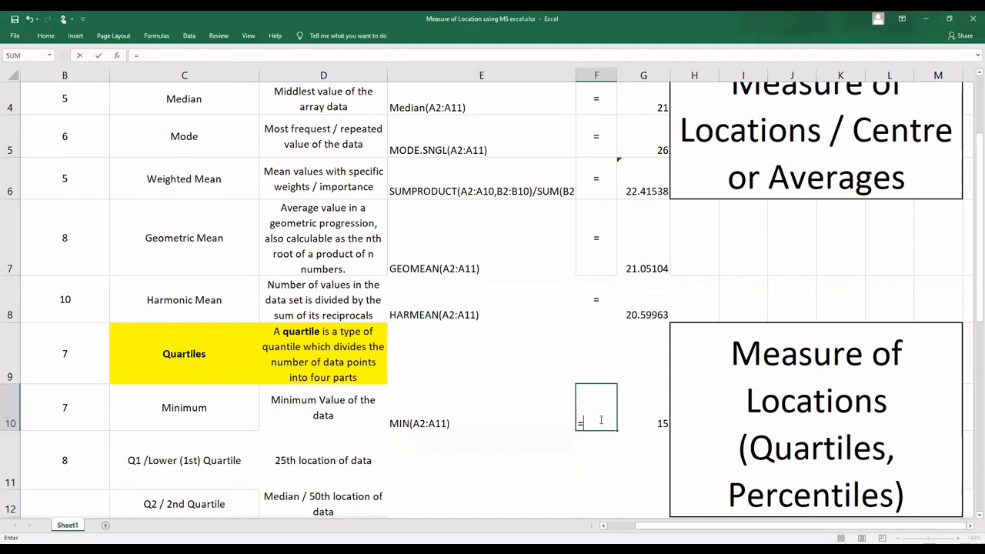
pyautogui.press('Return')
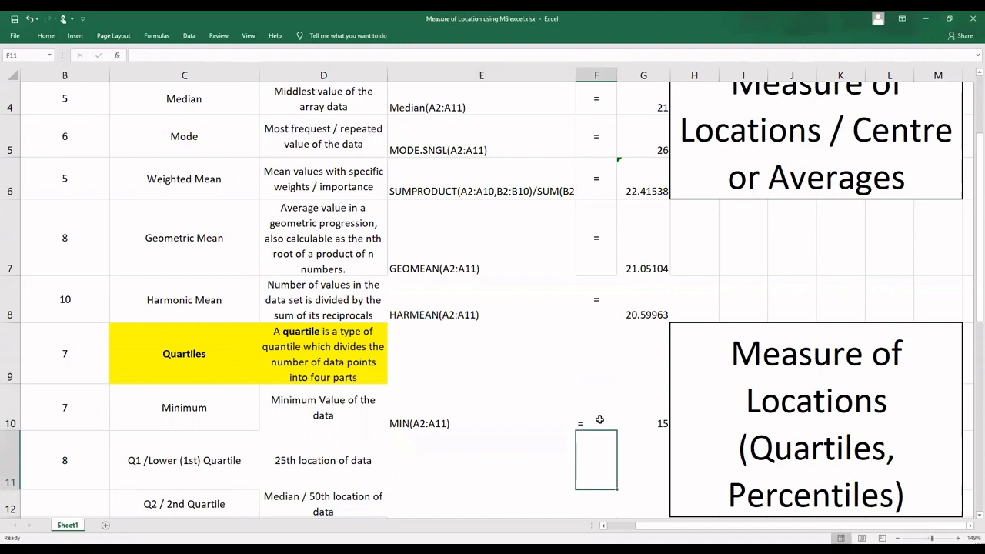
# Step: Enter a lone equals sign in F11, in the first quartile row, without any cell reference
pyautogui.scroll(-3, 446, 421)
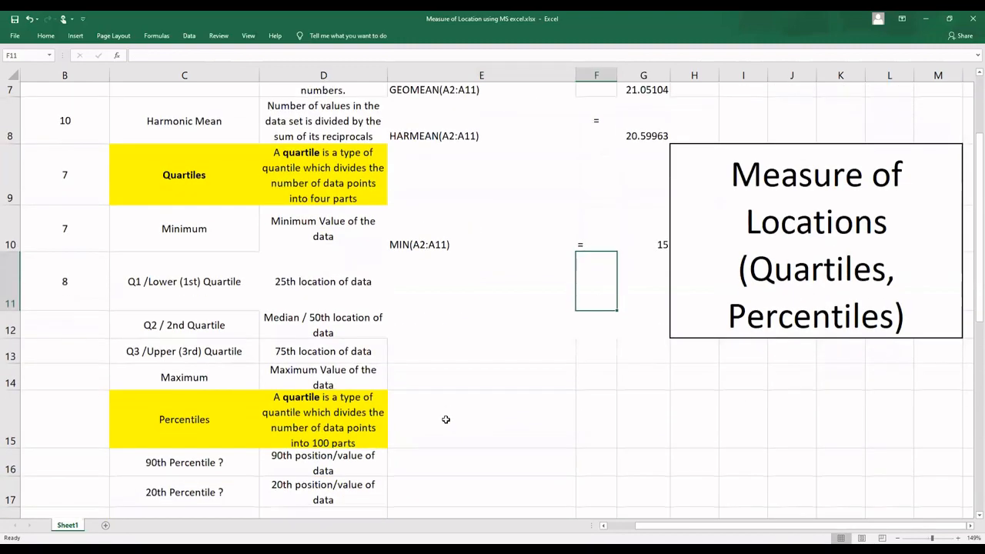
pyautogui.click(420, 269)
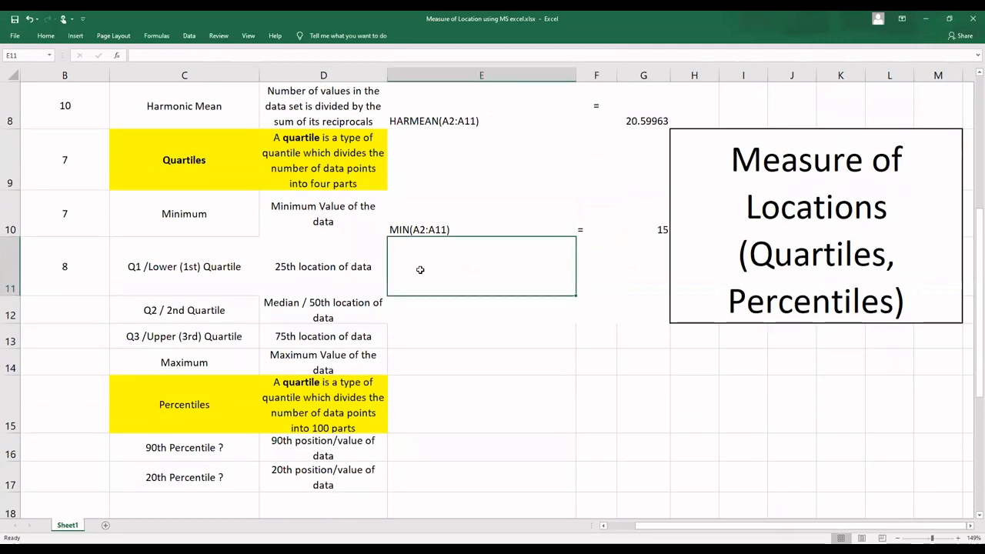
pyautogui.press('Right')
pyautogui.write('=')
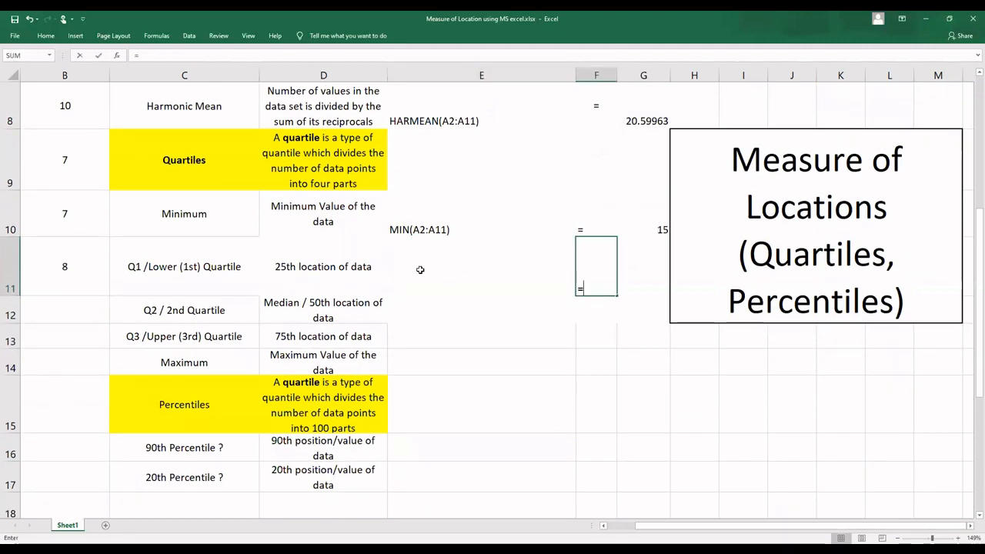
pyautogui.press('Down')
pyautogui.press('BackSpace')
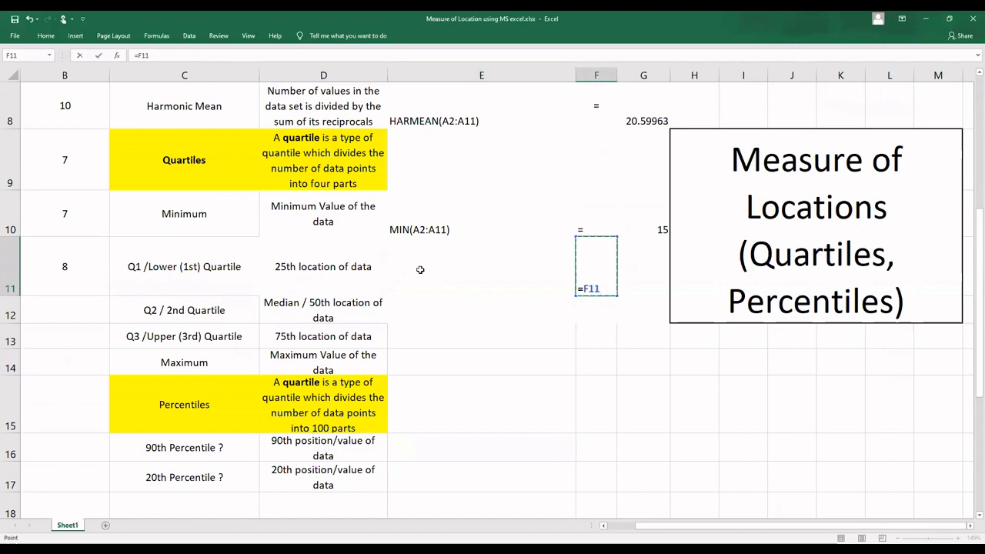
pyautogui.press('BackSpace')
pyautogui.press('BackSpace')
pyautogui.press('Return')
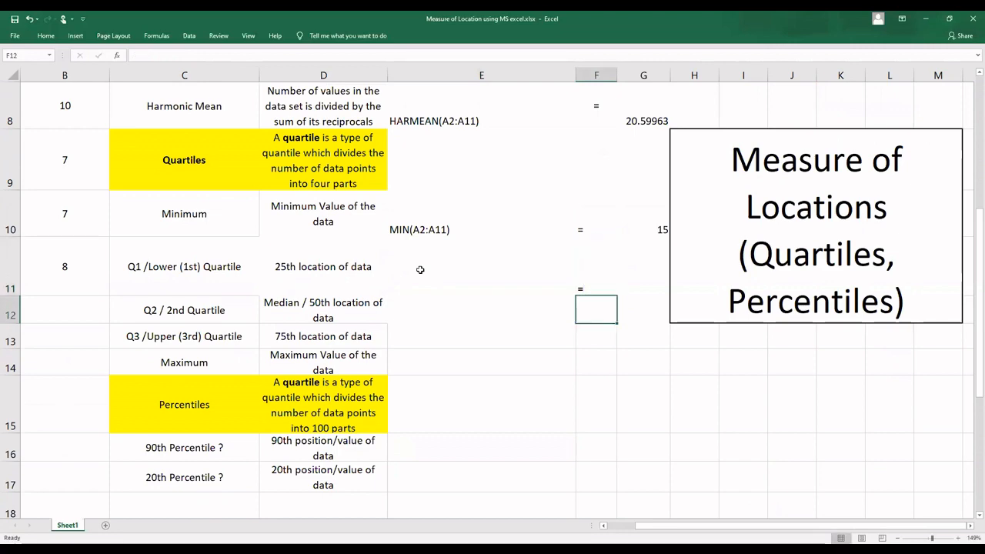
# Step: Enter the first quartile formula =QUARTILE(B2:B11,1) in E12
pyautogui.press('Left')
pyautogui.write('=')
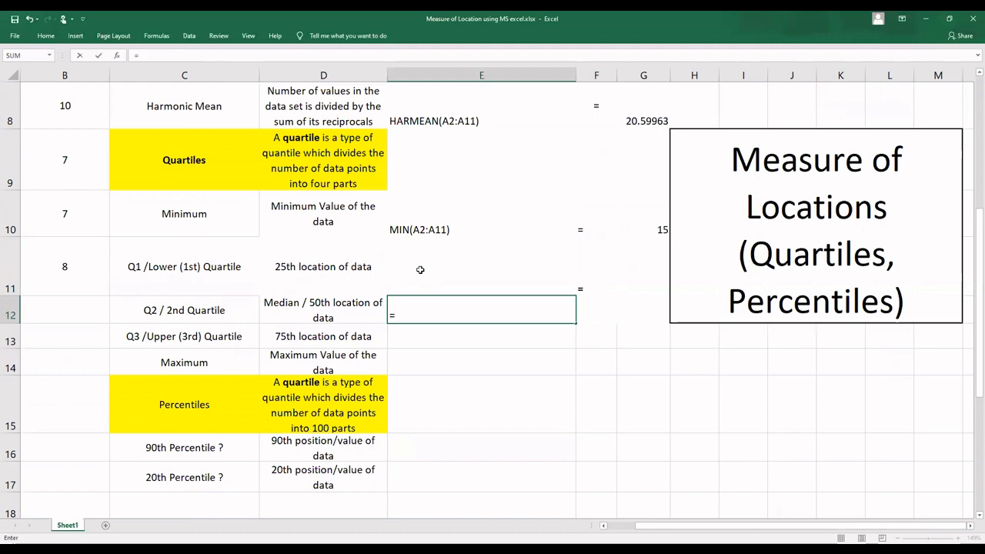
pyautogui.write('quar')
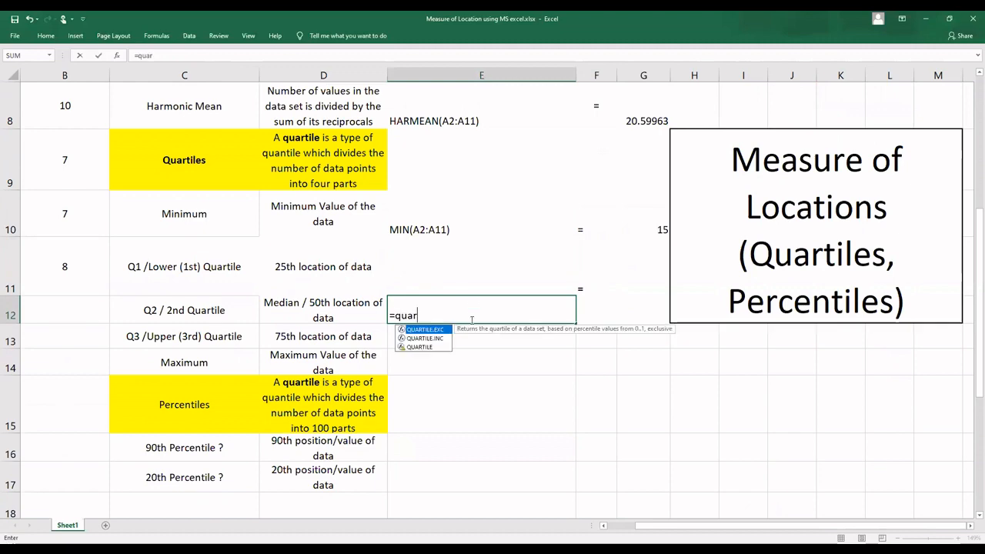
pyautogui.doubleClick(427, 347)
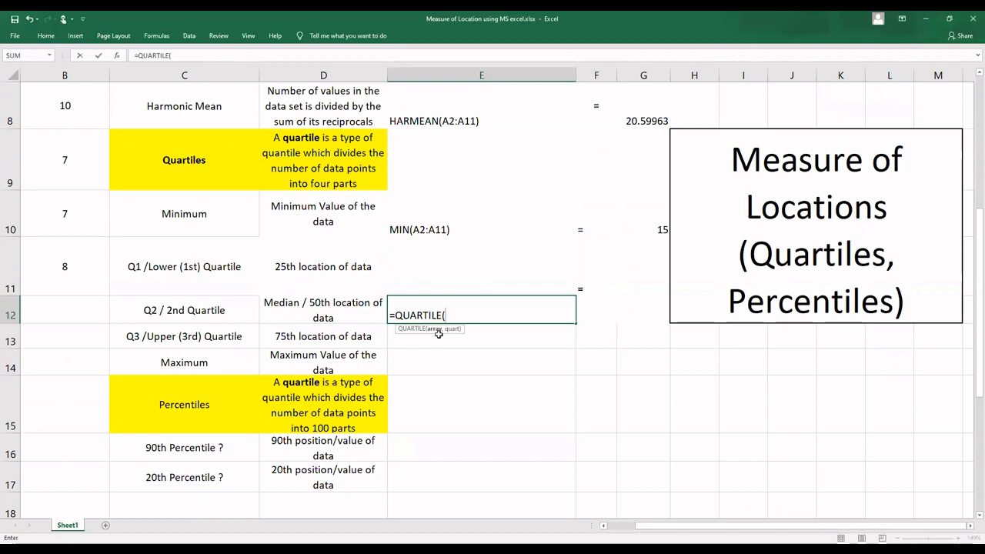
pyautogui.click(83, 256)
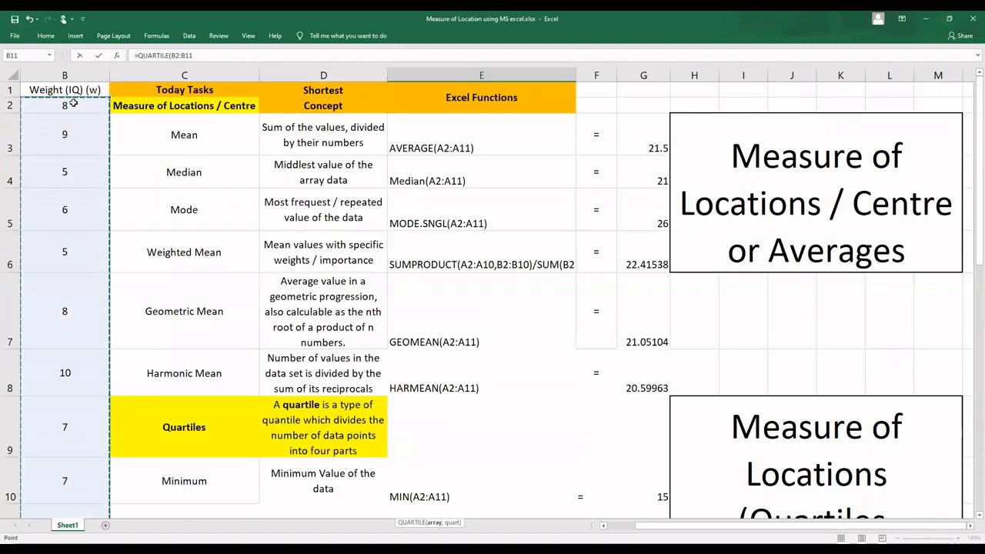
pyautogui.write(',')
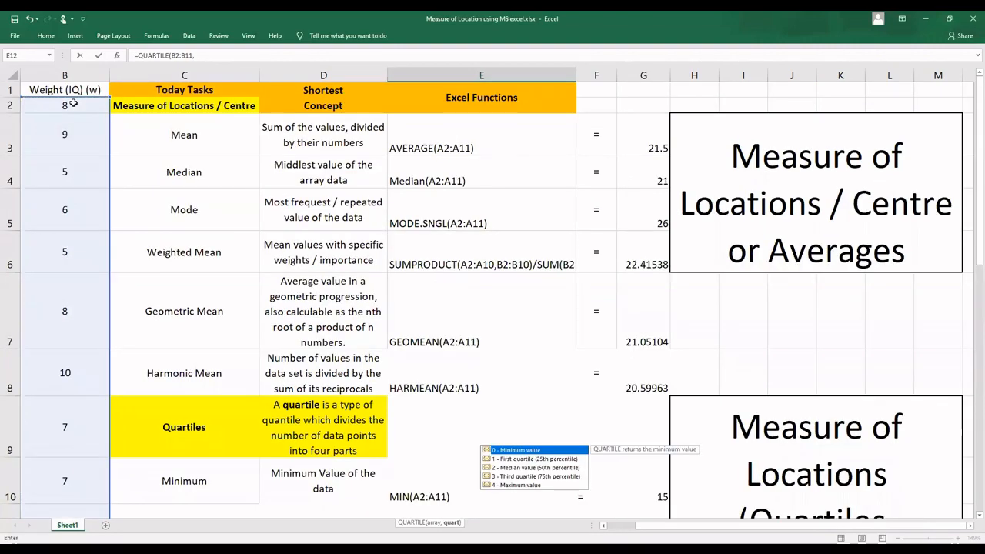
pyautogui.scroll(-2, 73, 103)
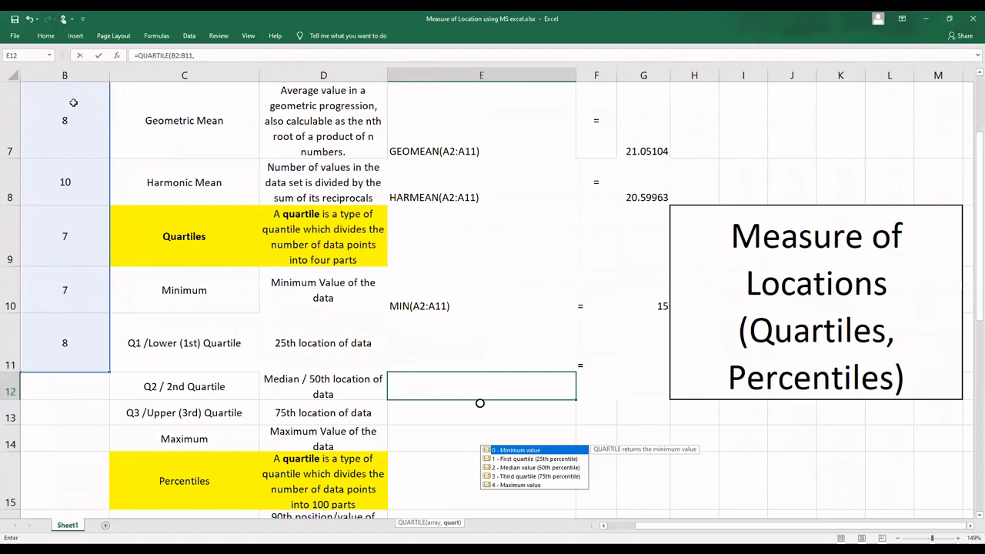
pyautogui.click(521, 460)
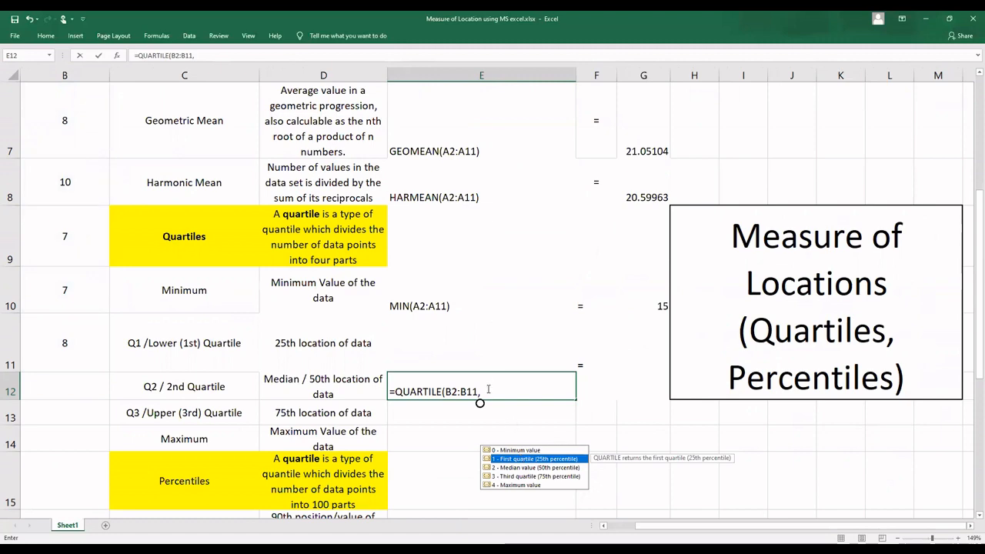
pyautogui.write('1)')
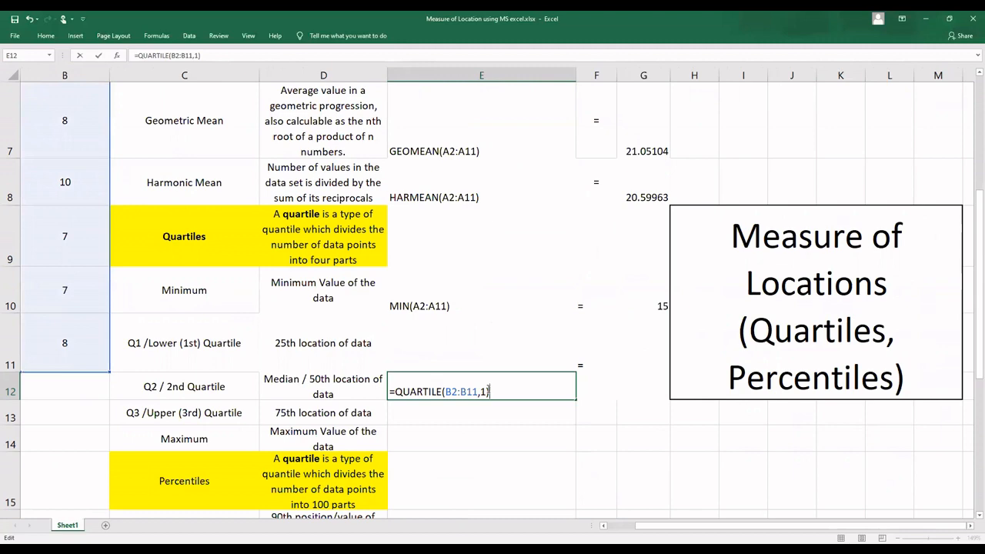
pyautogui.press('Return')
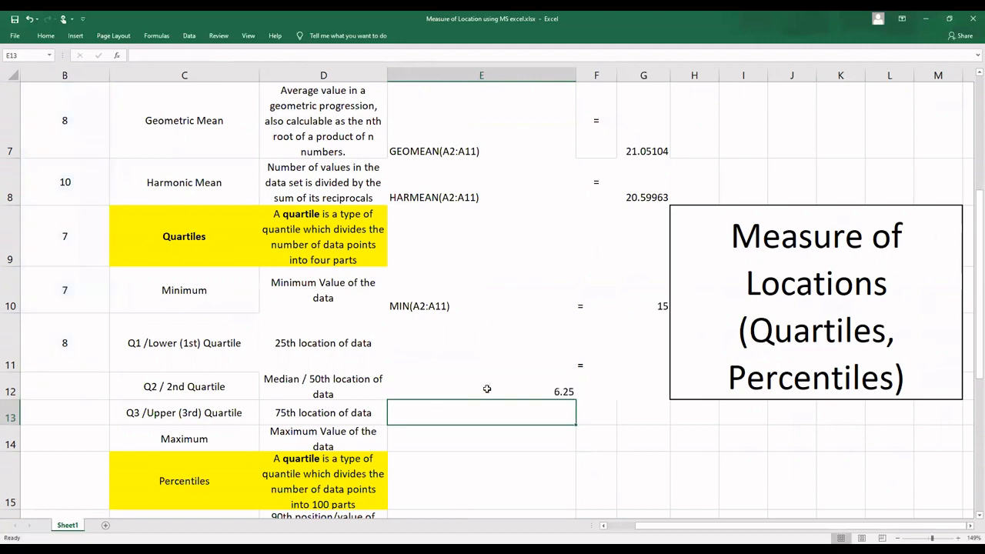
# Step: Examine the data range highlighted by the QUARTILE formula in E12 against the rows of the sheet
pyautogui.doubleClick(488, 391)
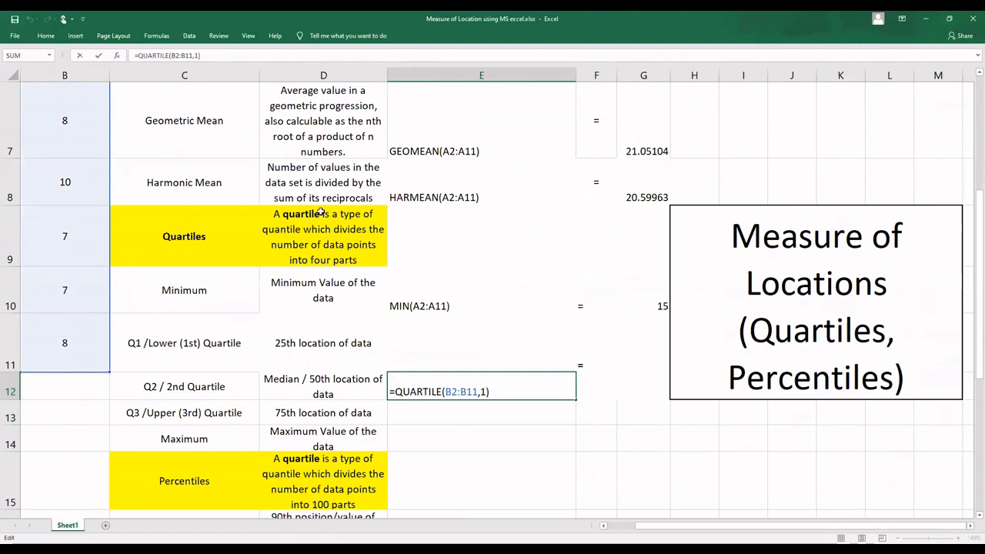
pyautogui.scroll(2, 287, 150)
pyautogui.scroll(-2, 287, 151)
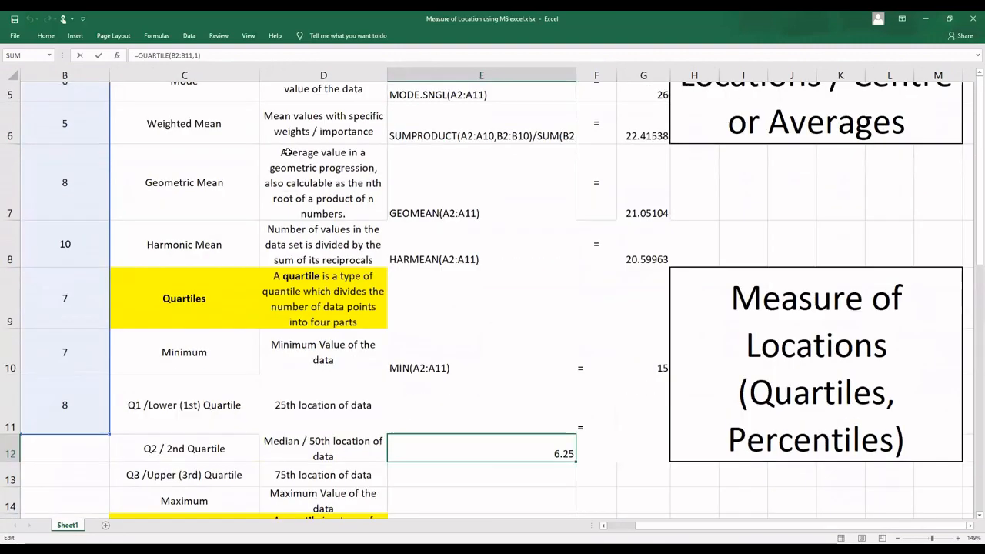
pyautogui.scroll(2, 287, 151)
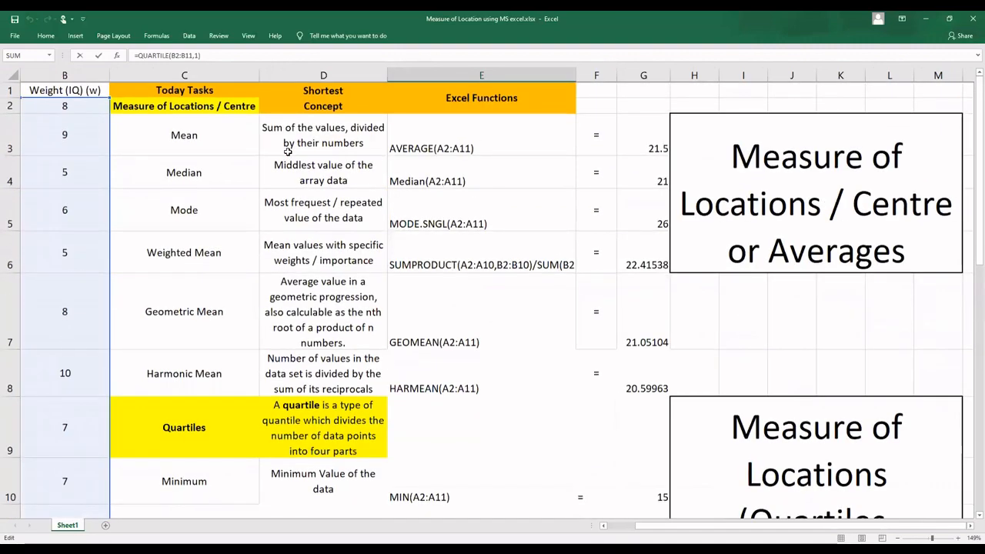
pyautogui.scroll(-2, 287, 151)
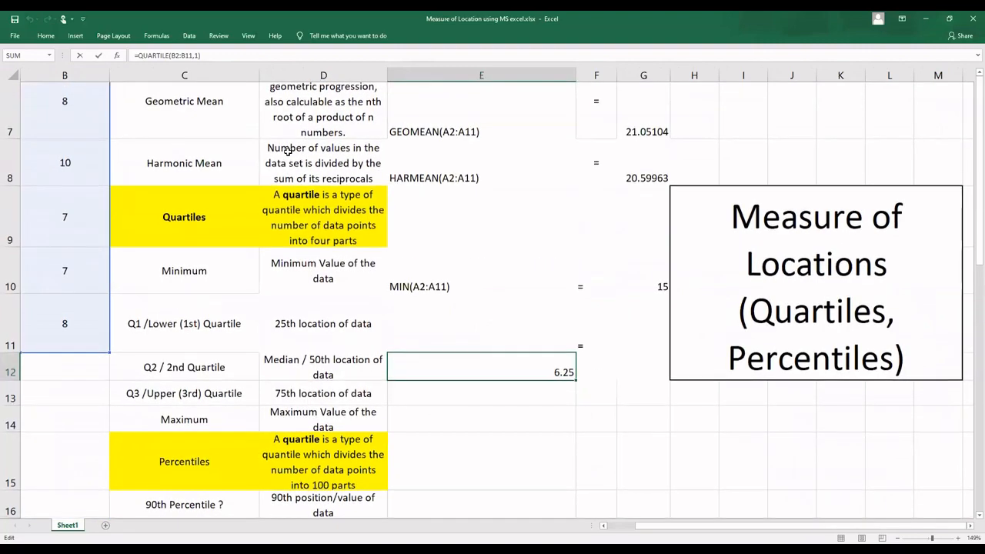
pyautogui.scroll(2, 287, 151)
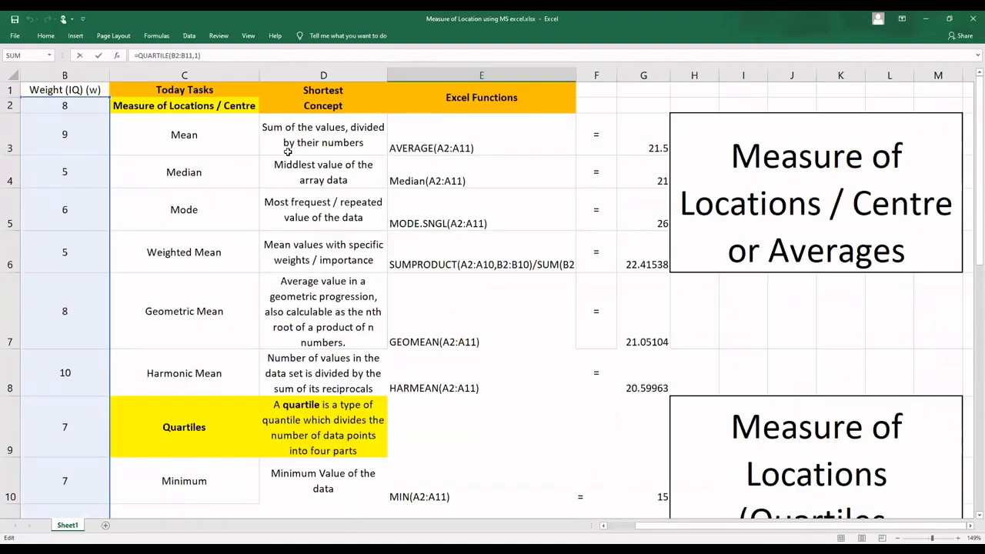
pyautogui.scroll(-2, 288, 151)
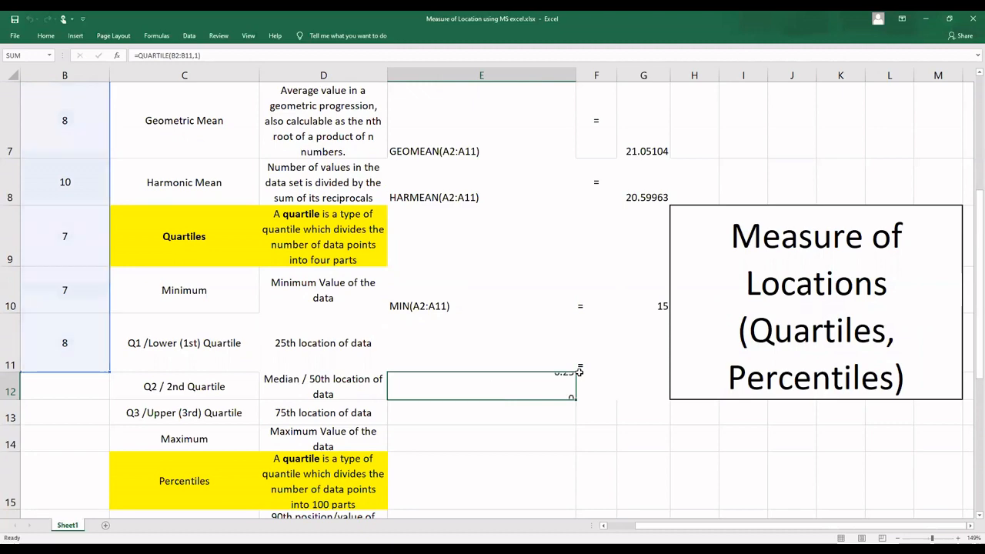
pyautogui.press('Return')
# Step: Move the QUARTILE formula from E12 up to E11, in the first quartile row
pyautogui.click(534, 392)
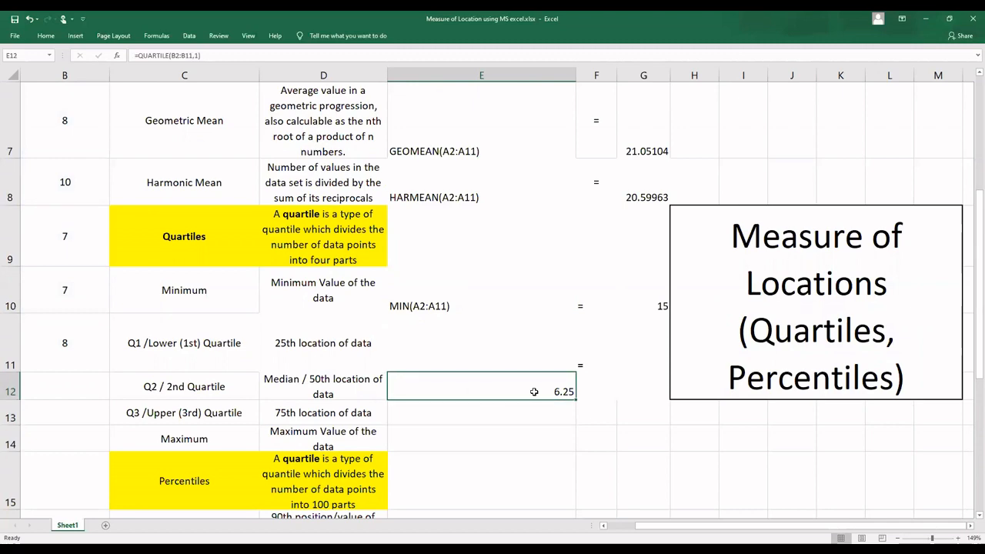
pyautogui.doubleClick(495, 390)
pyautogui.moveTo(497, 390); pyautogui.dragTo(388, 394)
pyautogui.hotkey('ctrl', 'x')
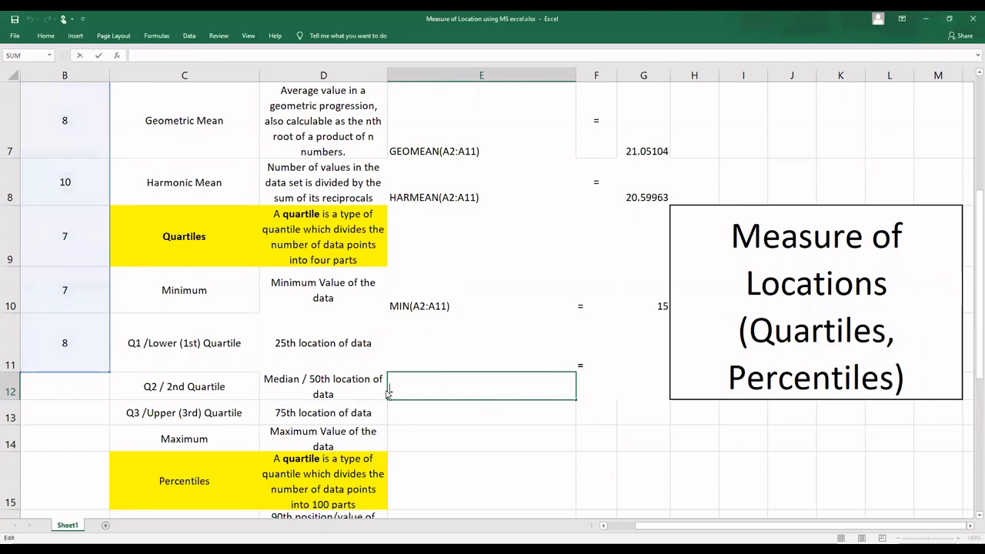
pyautogui.click(440, 359)
pyautogui.hotkey('ctrl', 'v')
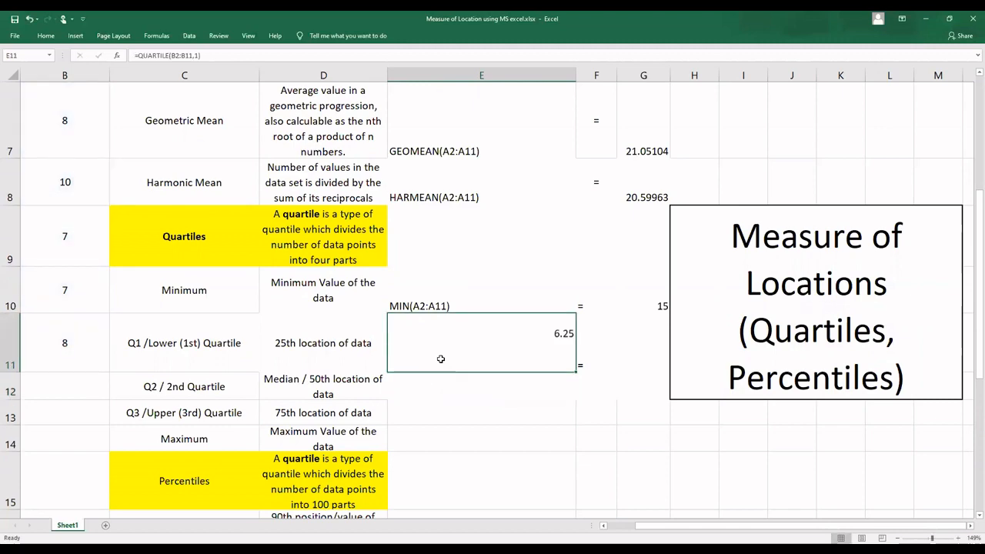
# Step: Convert the E11 formula to the text QUARTILE(B2:B11,1) by removing its equals sign, and paste the live formula into G11
pyautogui.doubleClick(508, 360)
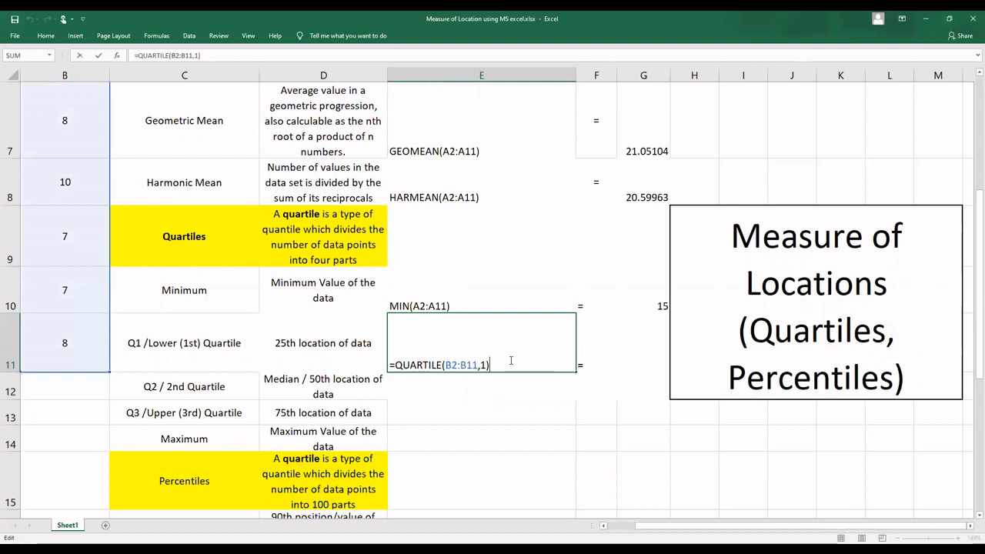
pyautogui.moveTo(488, 365); pyautogui.dragTo(381, 367)
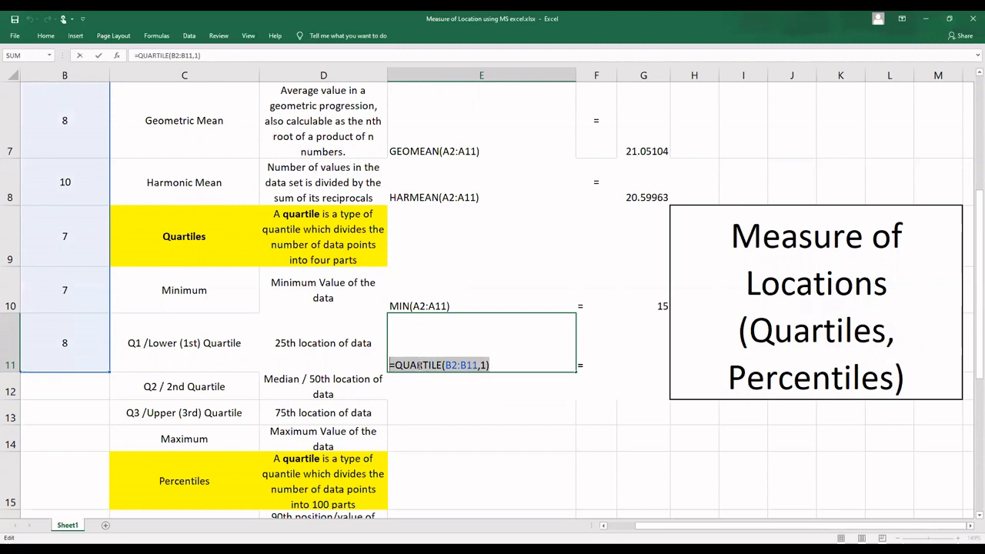
pyautogui.click(395, 365)
pyautogui.press('BackSpace')
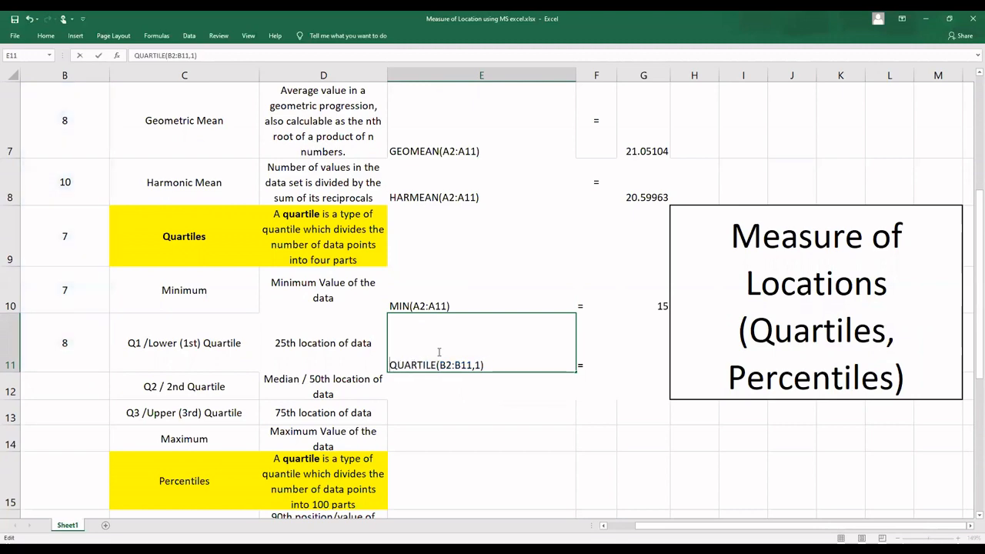
pyautogui.click(642, 354)
pyautogui.hotkey('ctrl', 'v')
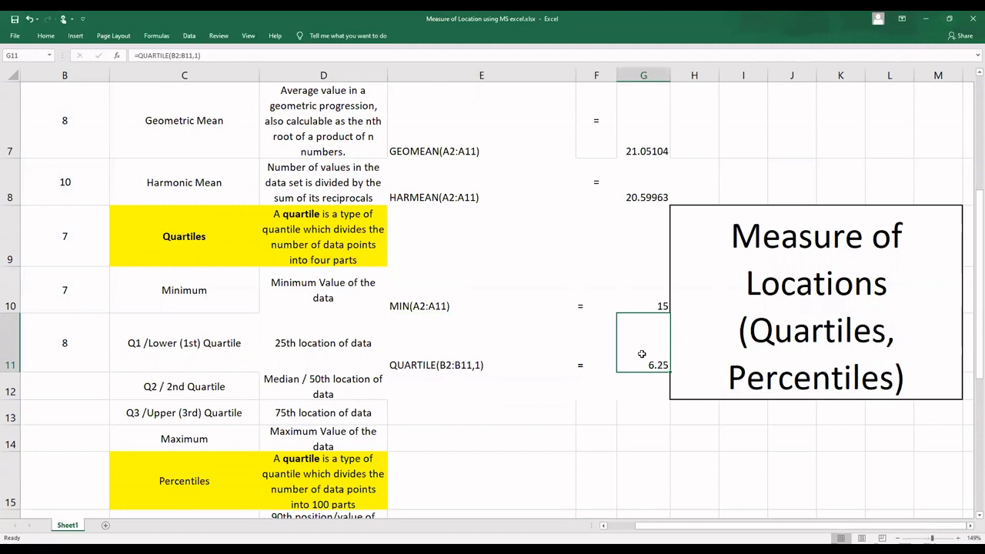
# Step: Write the second quartile formula =QUARTILE(B2:B11,2) in E12
pyautogui.click(416, 392)
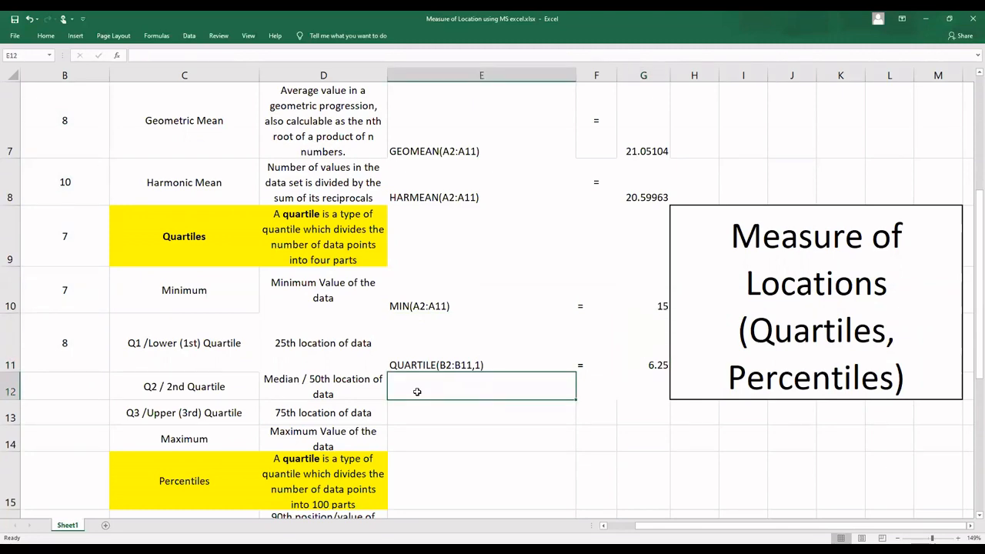
pyautogui.write('=')
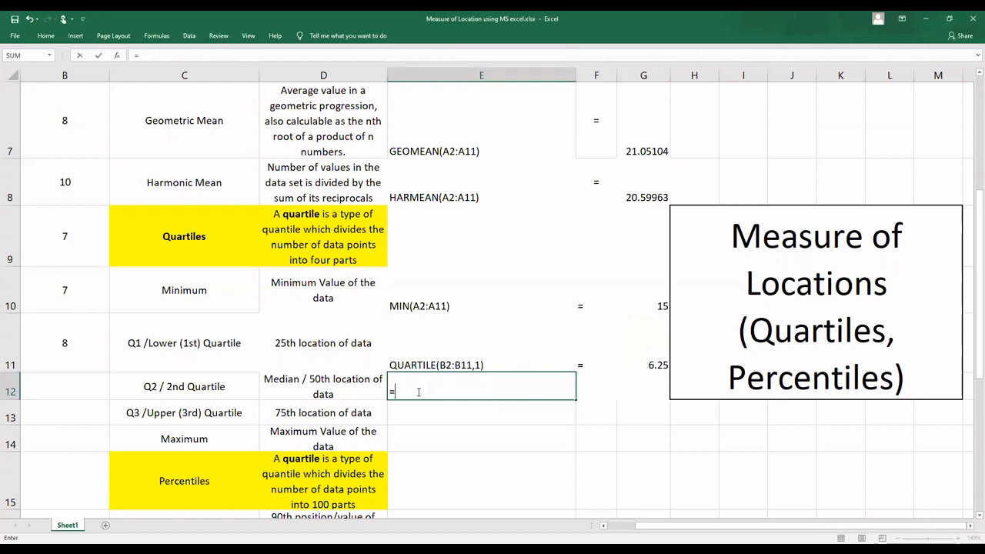
pyautogui.write('quar')
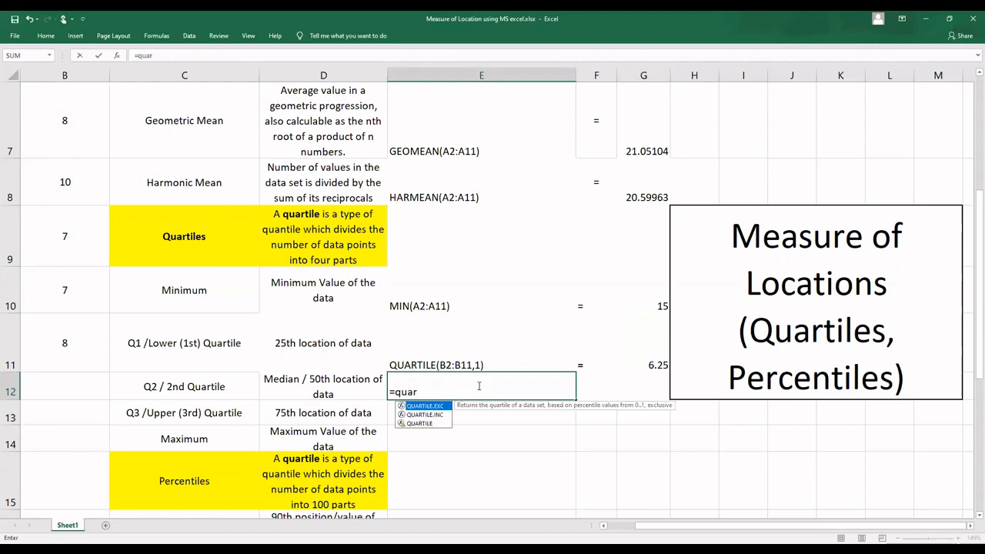
pyautogui.doubleClick(433, 424)
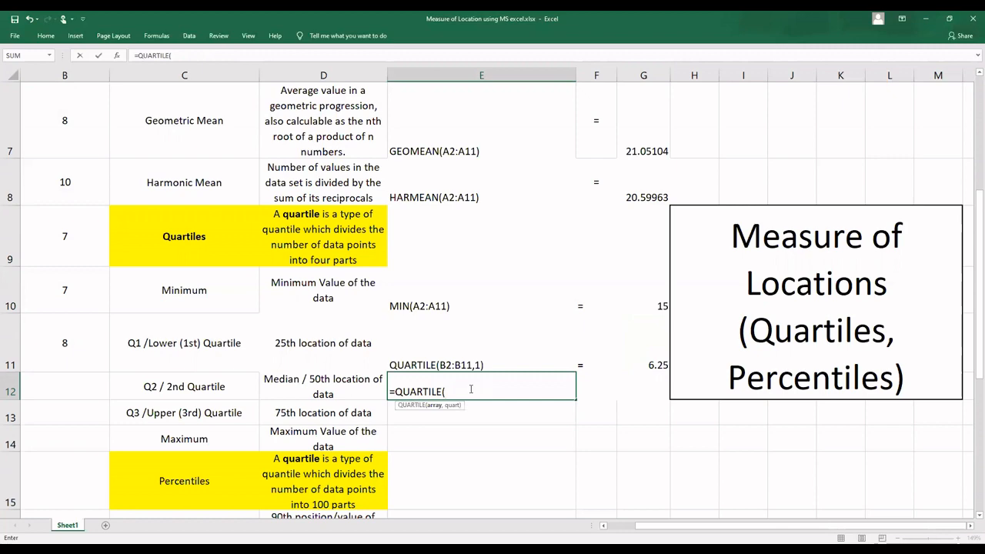
pyautogui.write('B')
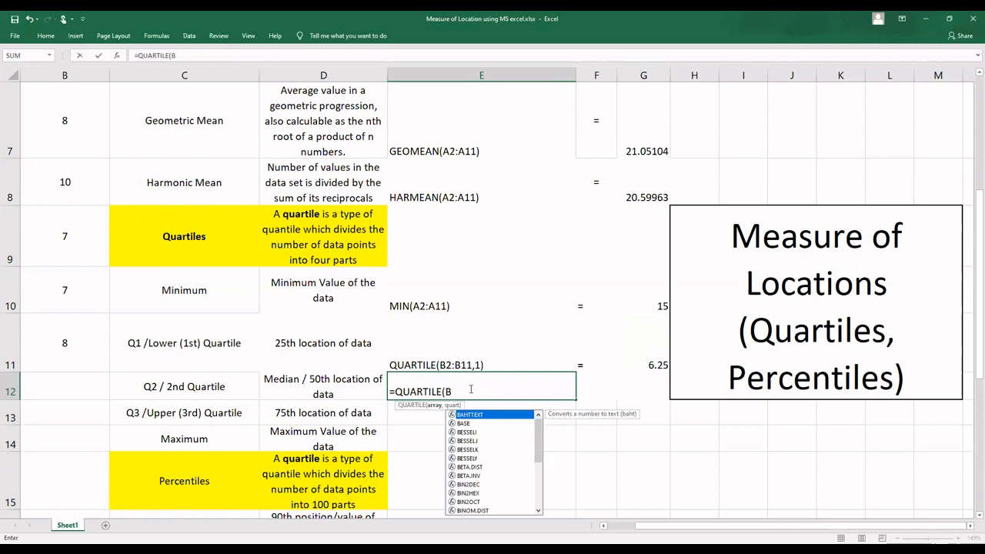
pyautogui.write('2:')
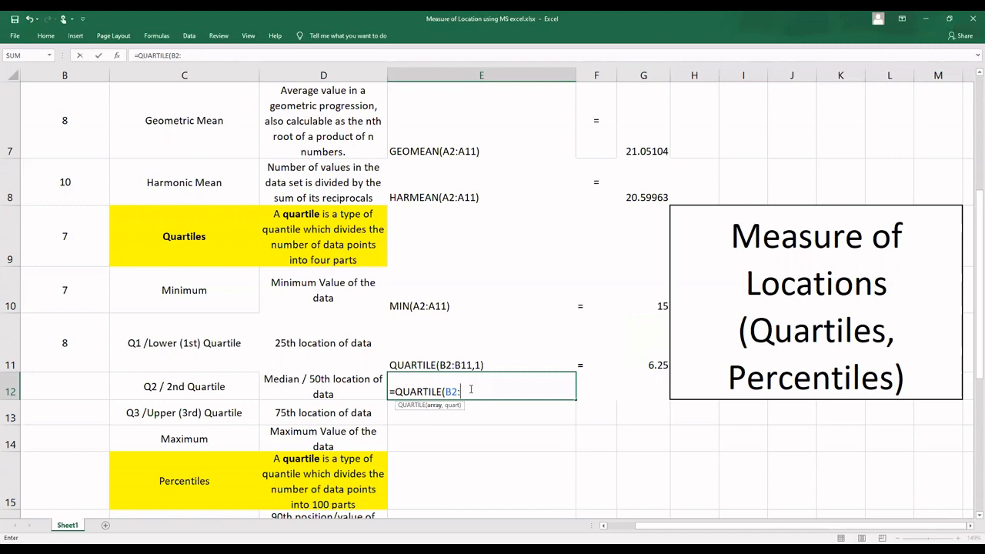
pyautogui.write('B11')
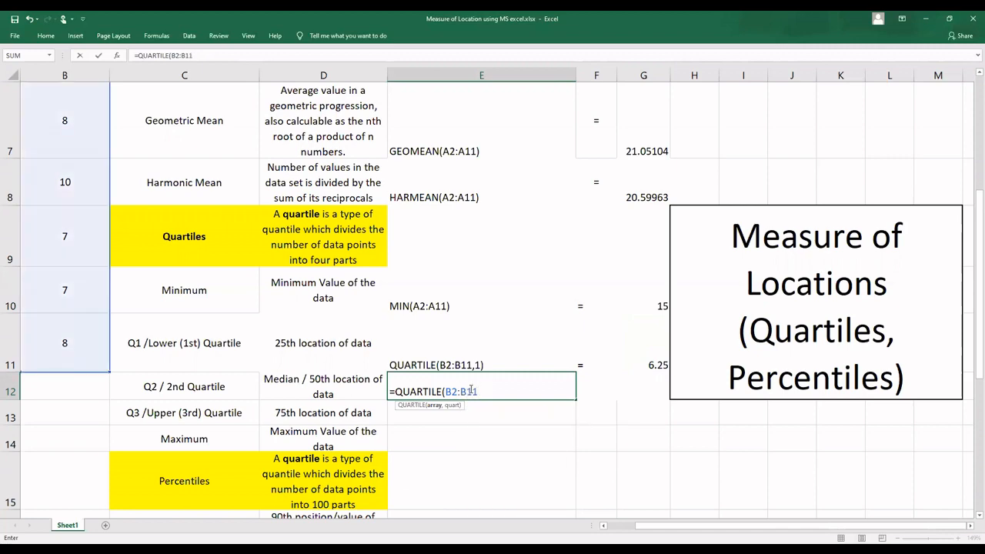
pyautogui.write(',2')
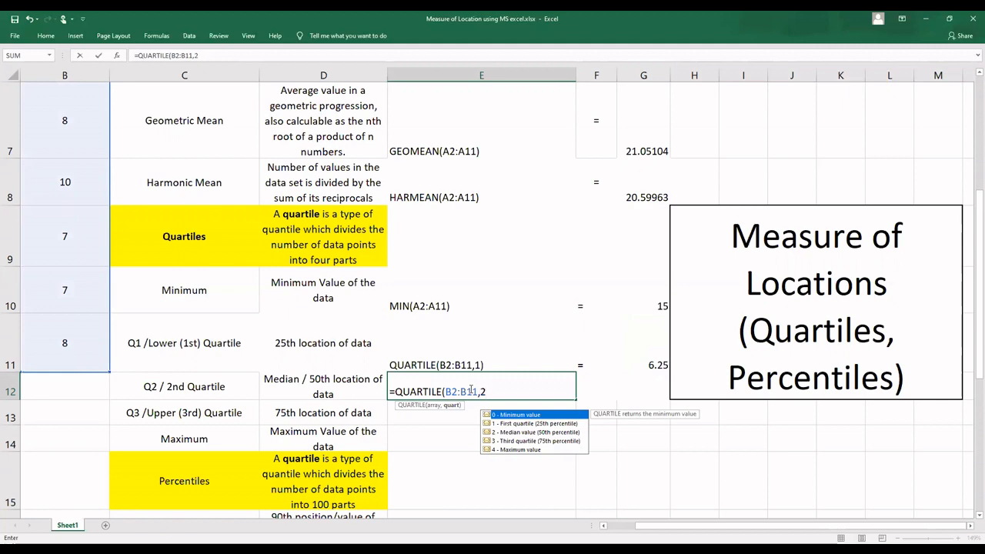
pyautogui.write(')')
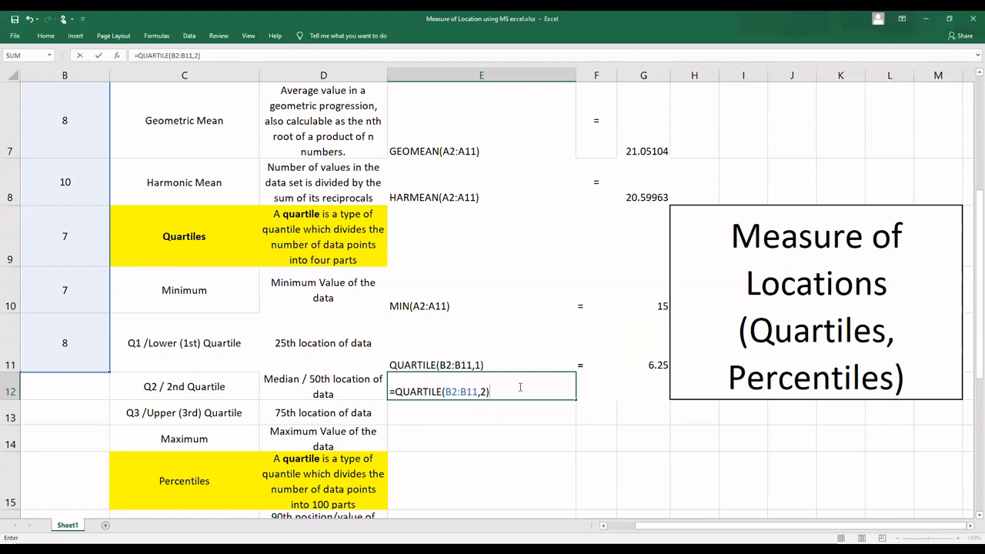
# Step: Copy the whole E12 formula and remove its equals sign, leaving the text QUARTILE(B2:B11,2)
pyautogui.moveTo(490, 392); pyautogui.dragTo(380, 393)
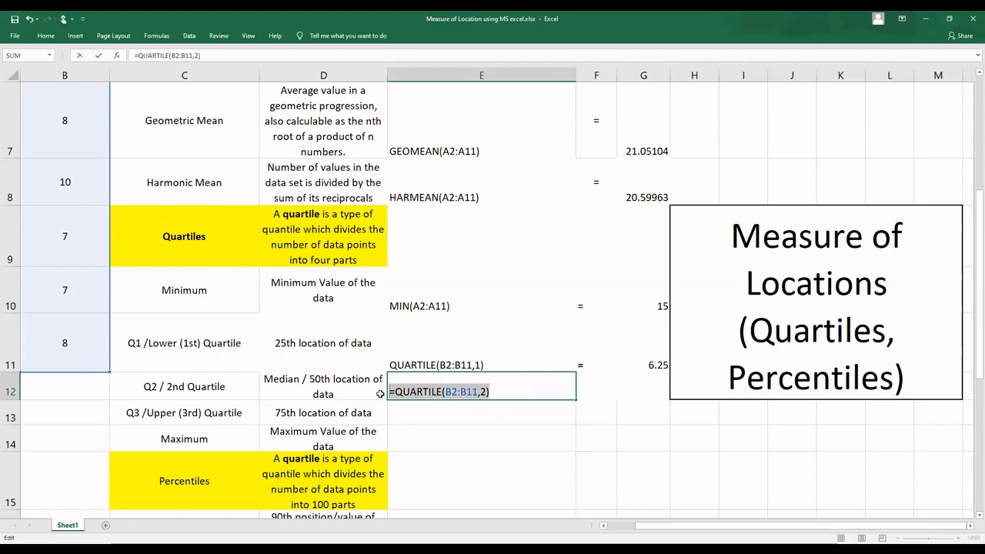
pyautogui.click(398, 397)
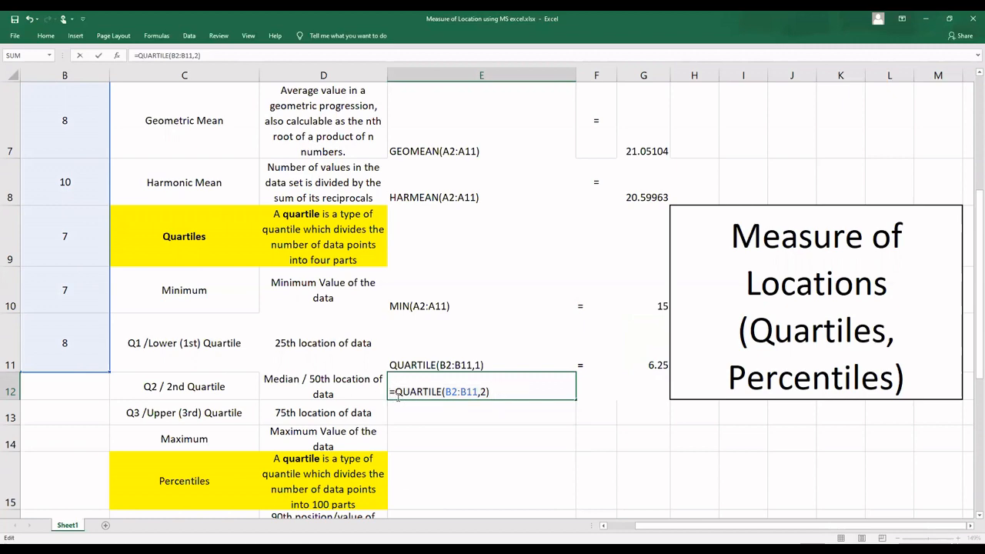
pyautogui.press('BackSpace')
pyautogui.press('Return')
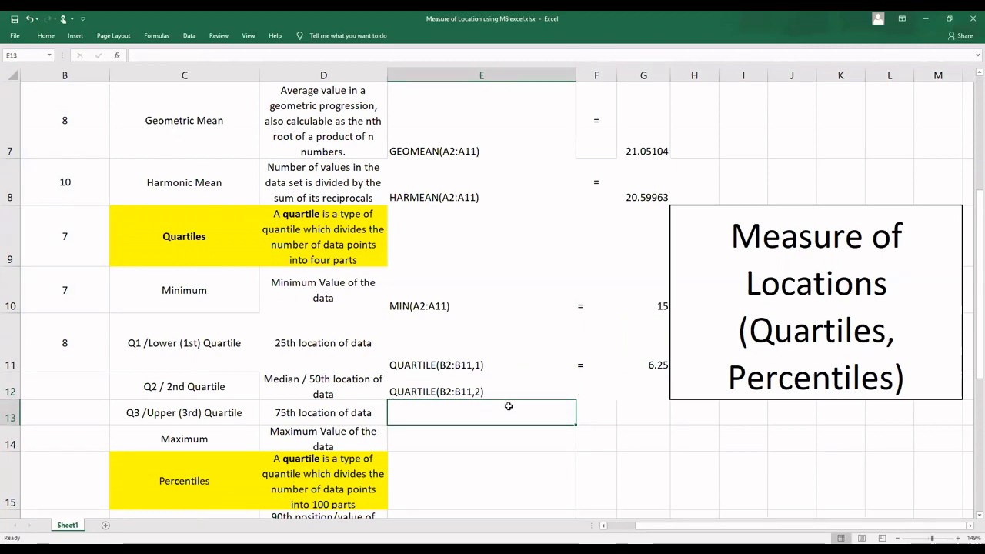
# Step: Put an equals sign in F12 and paste the live QUARTILE(B2:B11,2) formula into G12
pyautogui.doubleClick(586, 390)
pyautogui.write('=')
pyautogui.press('Right')
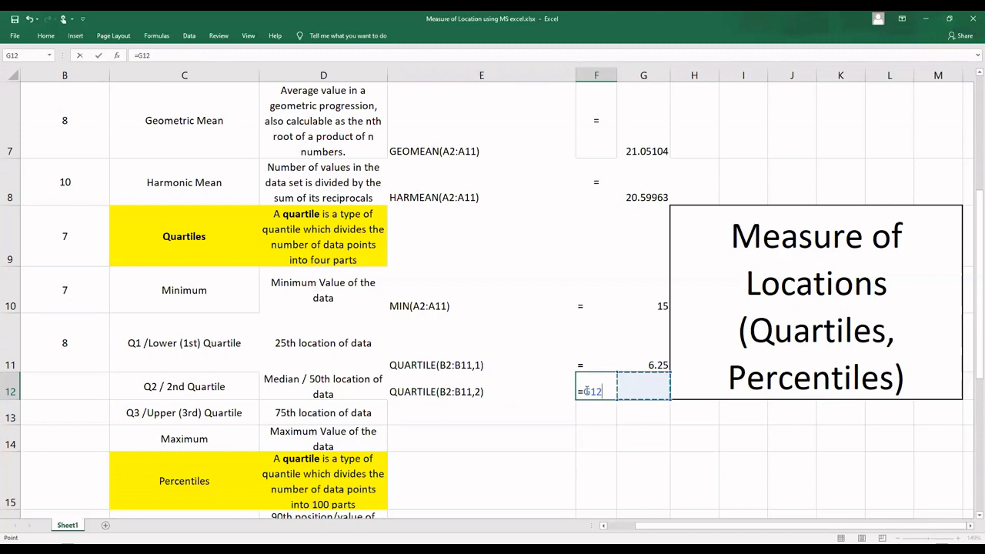
pyautogui.press('BackSpace')
pyautogui.press('Return')
pyautogui.press('Up')
pyautogui.press('Right')
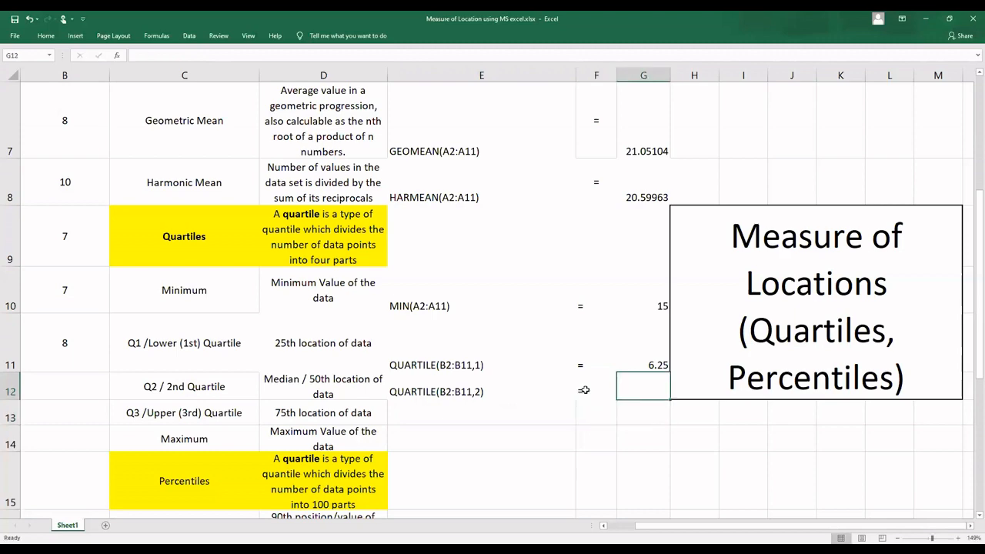
pyautogui.hotkey('ctrl', 'v')
# Step: Write the third quartile formula =QUARTILE(B2:B11,3) in E13
pyautogui.click(479, 413)
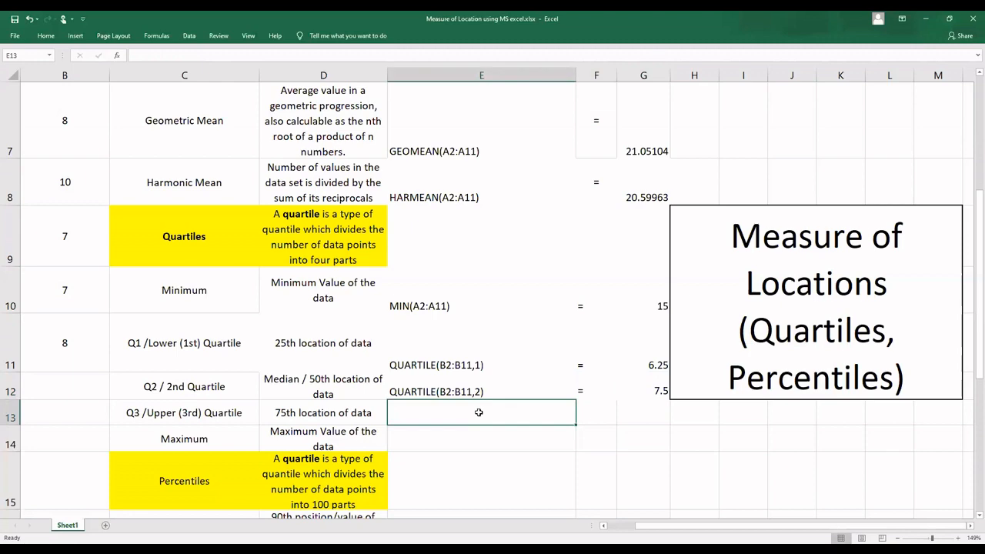
pyautogui.write('=quar')
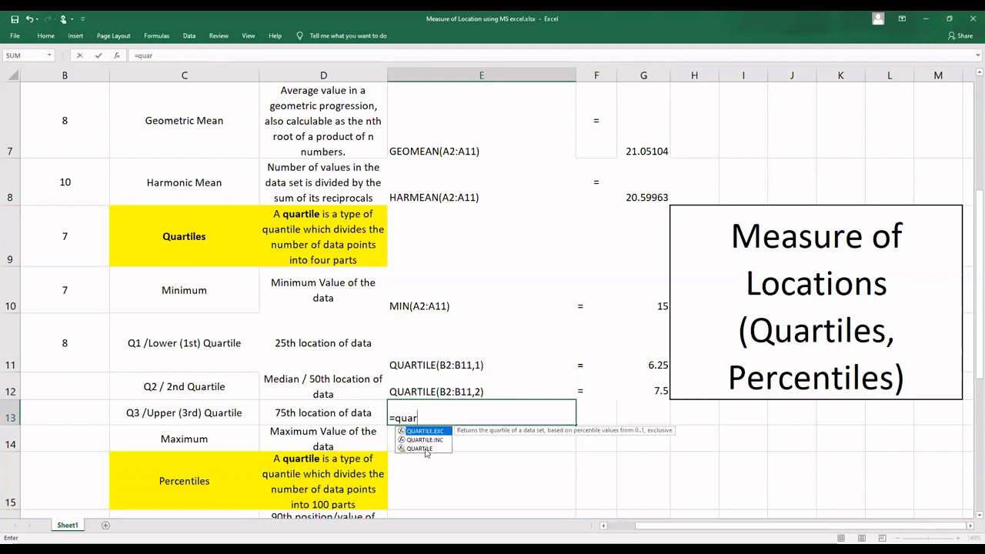
pyautogui.doubleClick(426, 449)
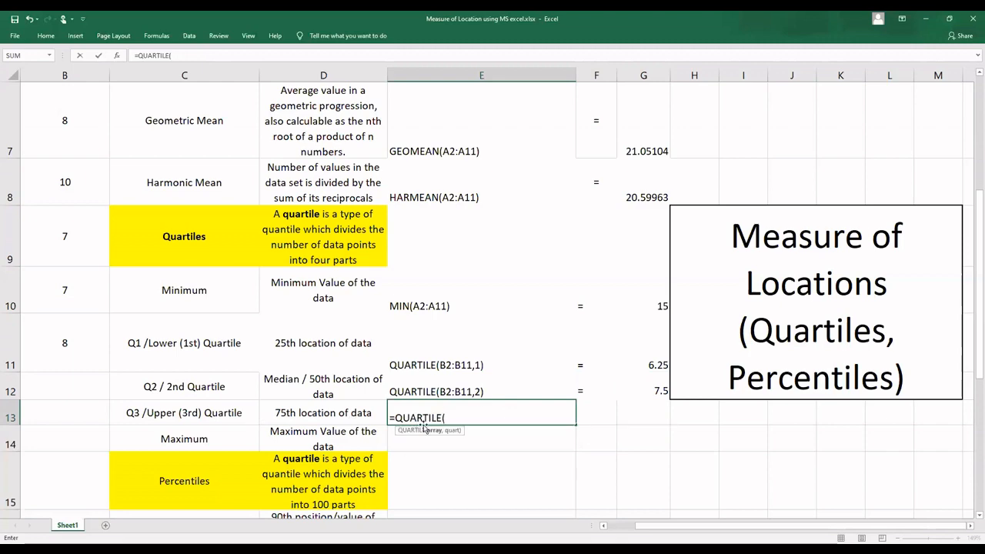
pyautogui.write('B2:B11')
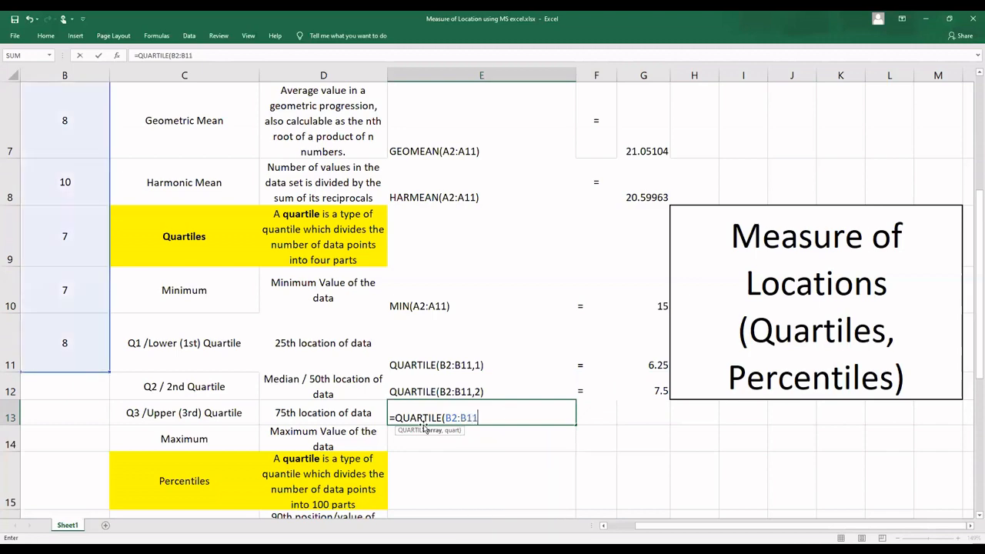
pyautogui.write(',3')
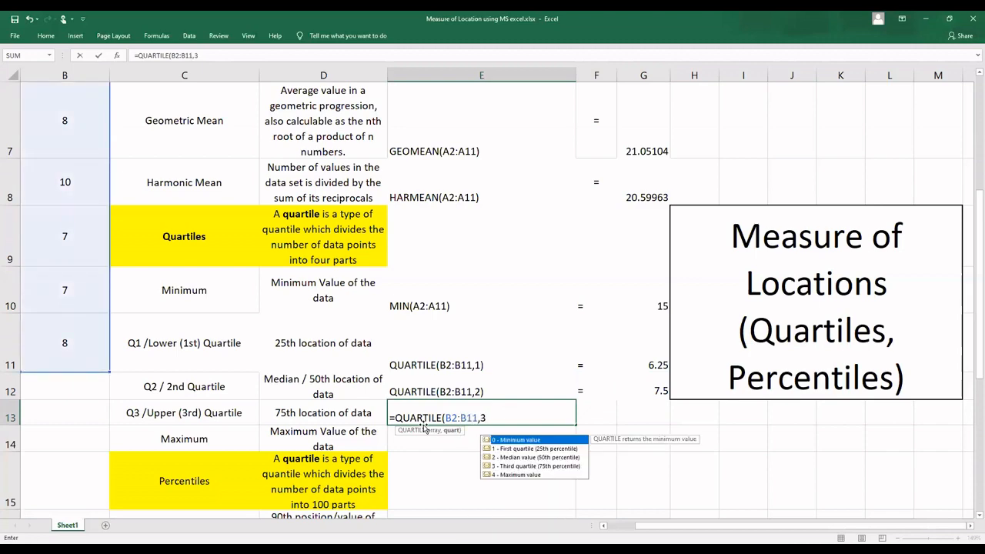
pyautogui.write(')')
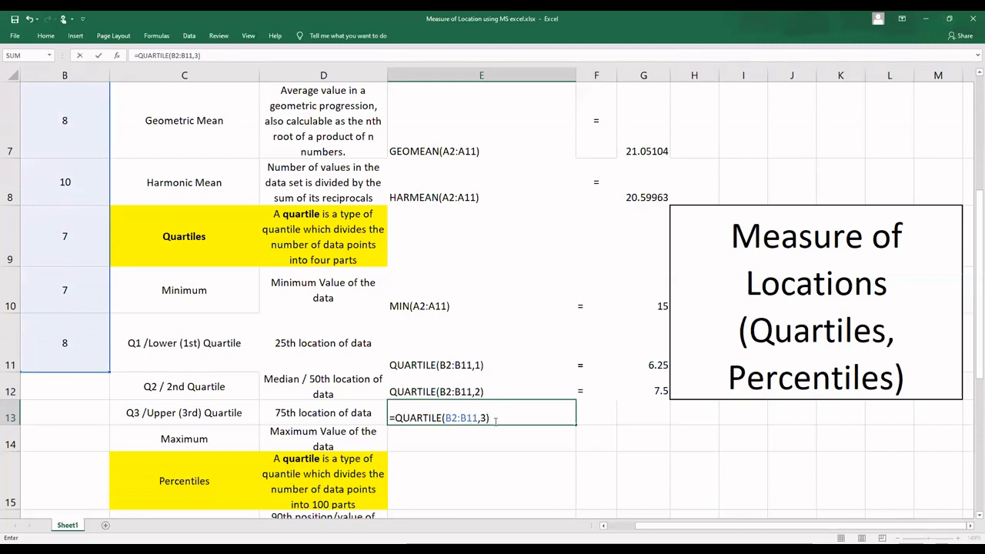
# Step: Copy the whole E13 formula and remove its equals sign, leaving the text QUARTILE(B2:B11,3)
pyautogui.moveTo(490, 418); pyautogui.dragTo(381, 418)
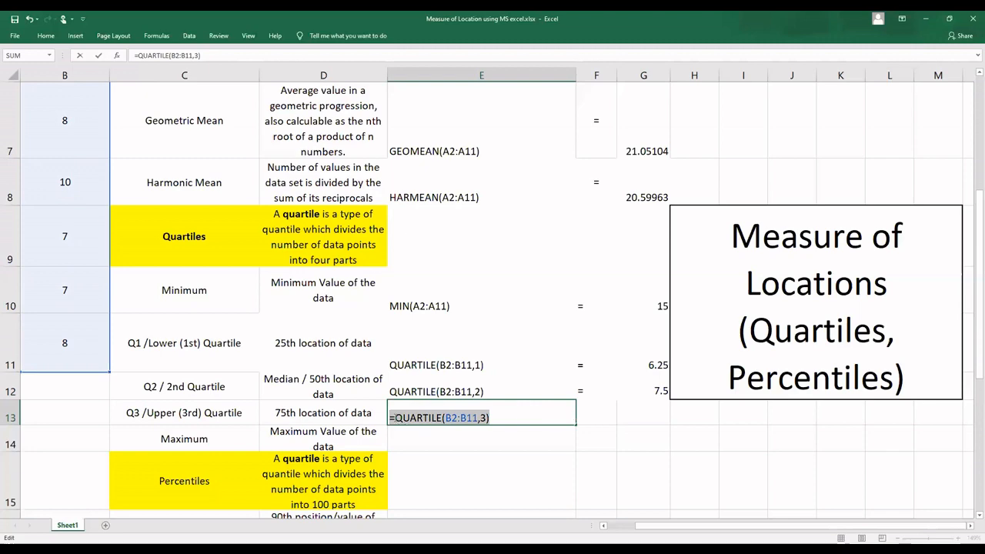
pyautogui.click(393, 418)
pyautogui.press('BackSpace')
pyautogui.press('Return')
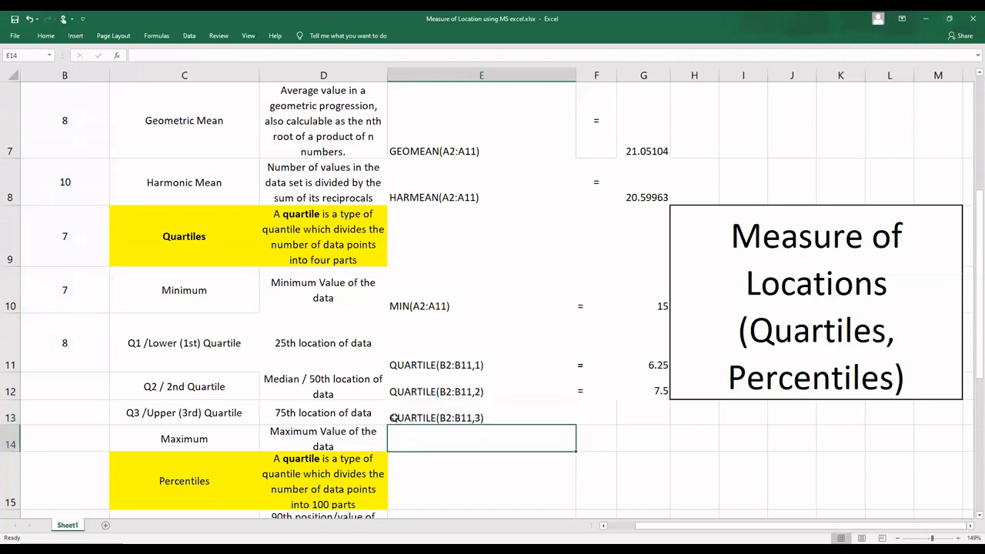
pyautogui.click(607, 410)
pyautogui.write('=G13')
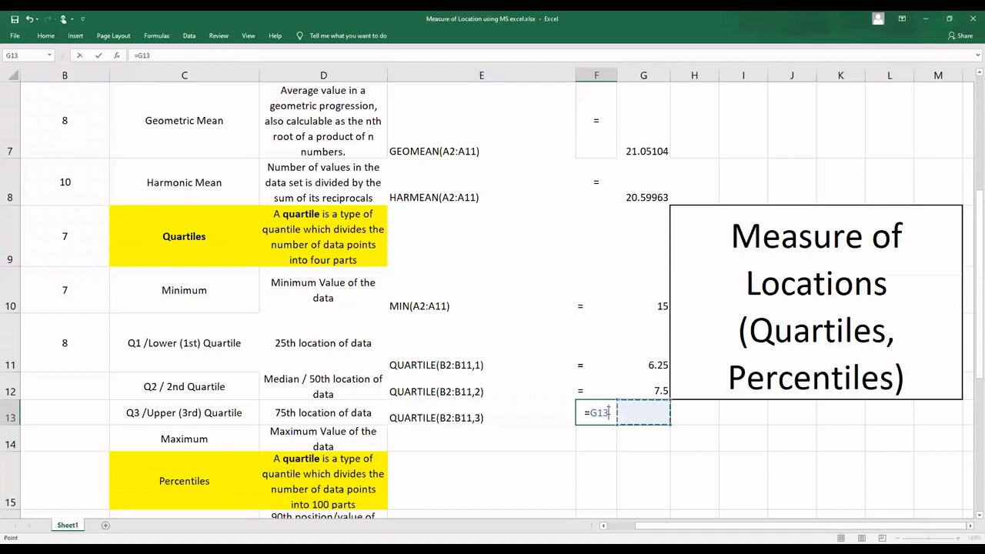
pyautogui.hotkey('ctrl', 'v')
pyautogui.press('Return')
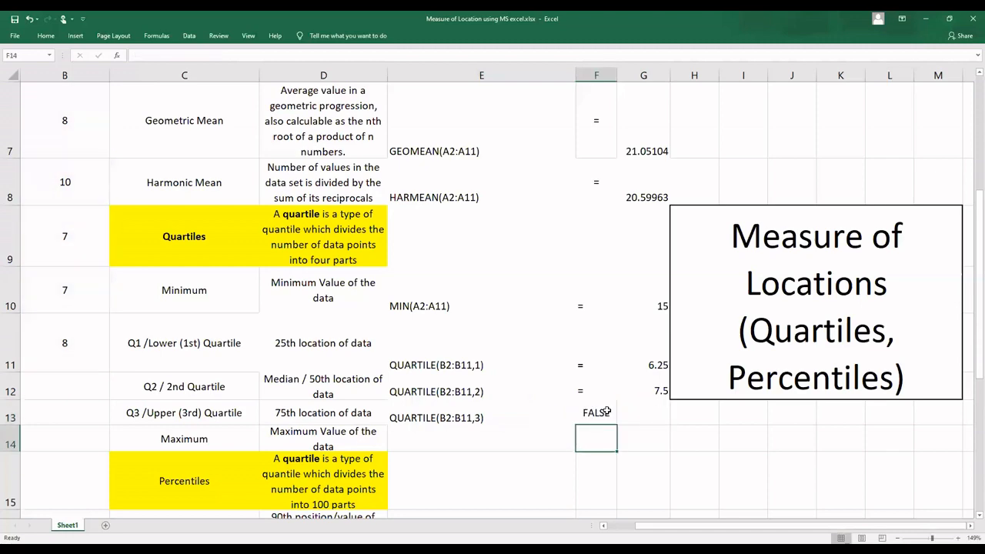
pyautogui.click(609, 420)
# Step: Paste the live third quartile formula into G13 and put an equals sign in F13
pyautogui.click(634, 418)
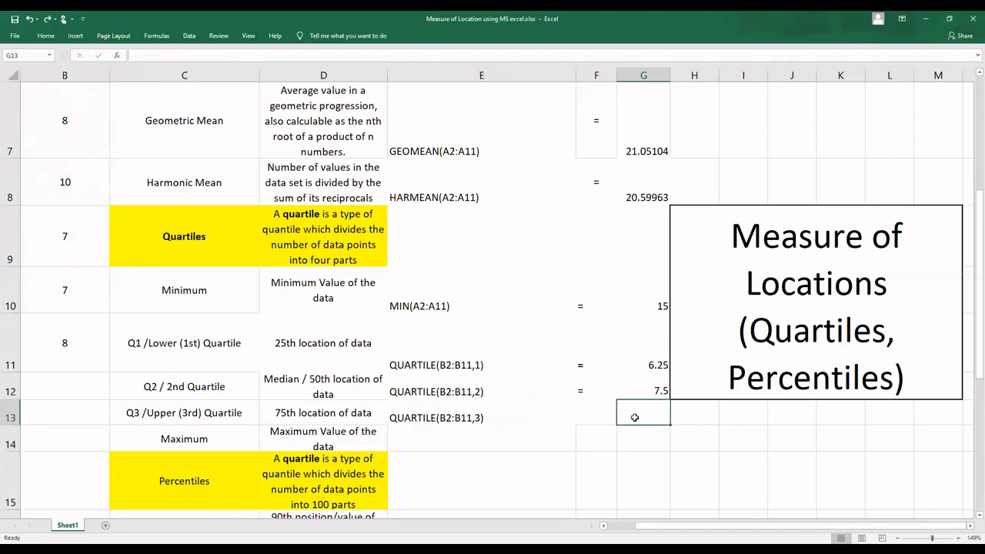
pyautogui.hotkey('ctrl', 'v')
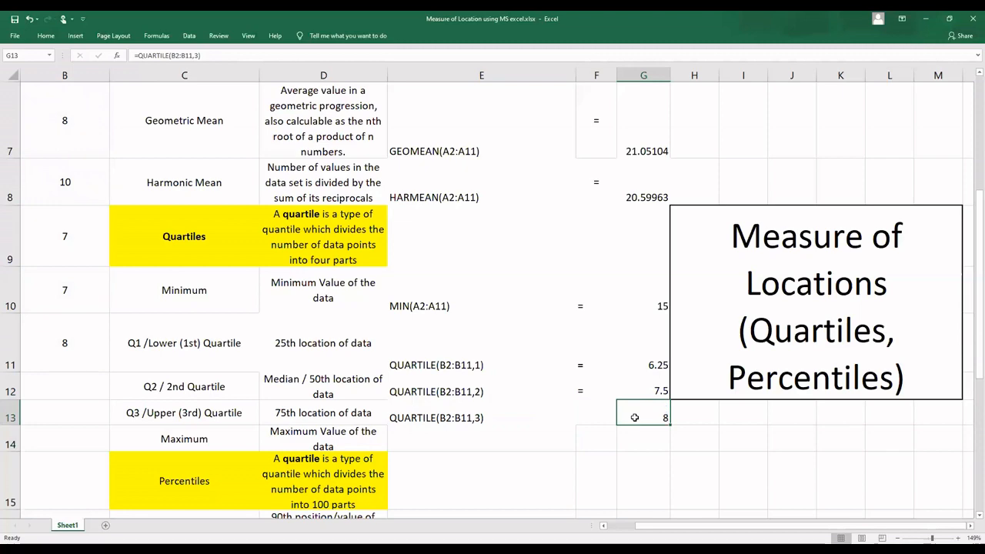
pyautogui.press('Left')
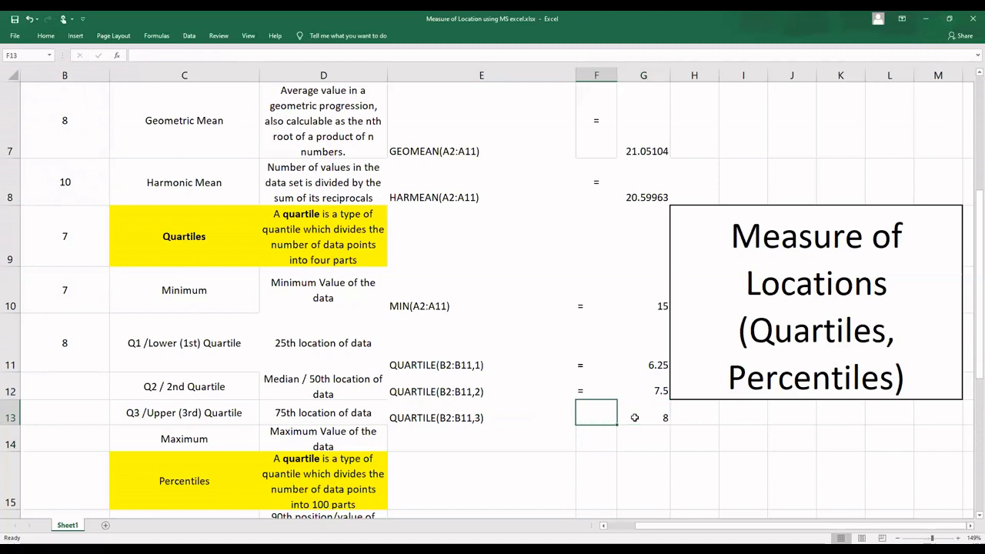
pyautogui.write('=')
pyautogui.press('Return')
# Step: Write the maximum formula =MAX(B1:B11) in E14, in the Maximum row
pyautogui.press('Down')
pyautogui.press('Up')
pyautogui.press('Left')
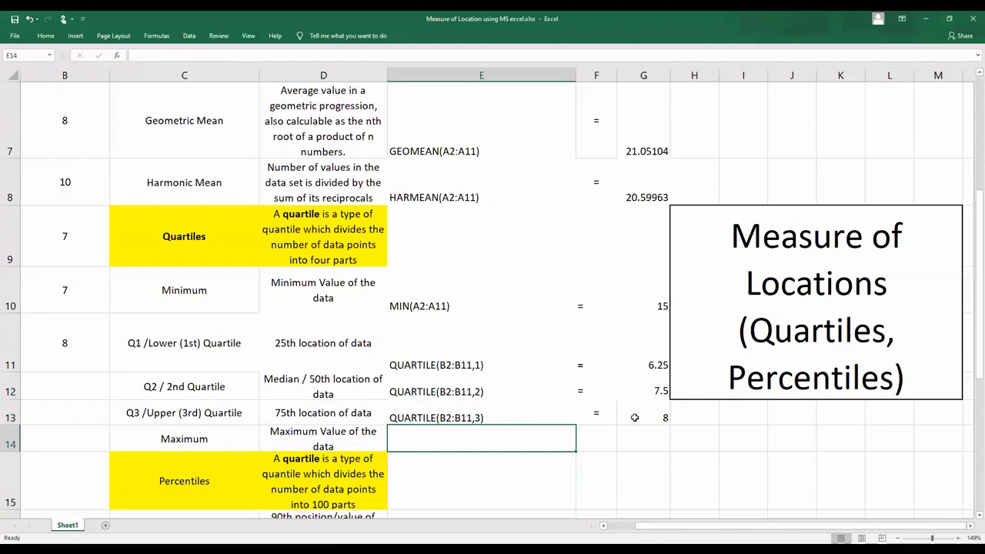
pyautogui.scroll(-1, 635, 418)
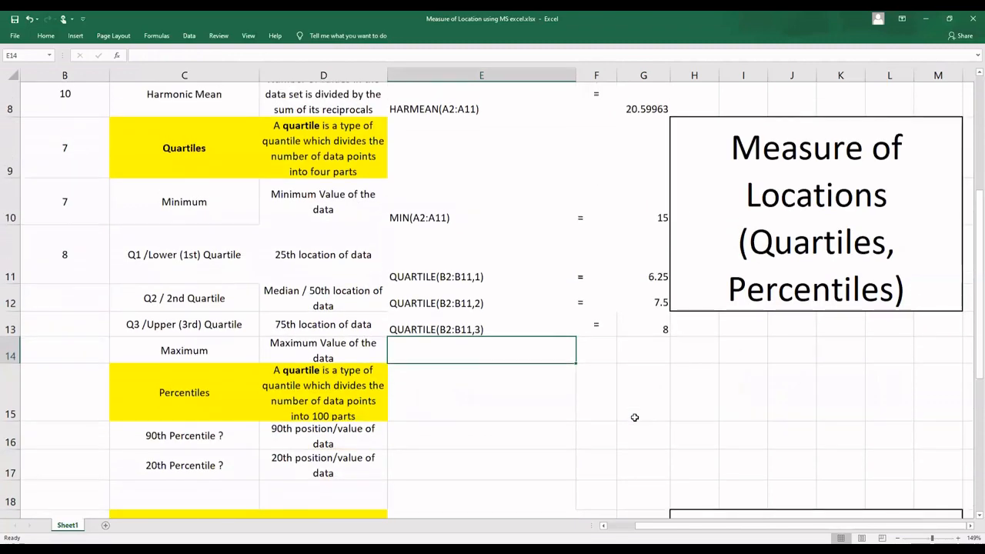
pyautogui.click(465, 212)
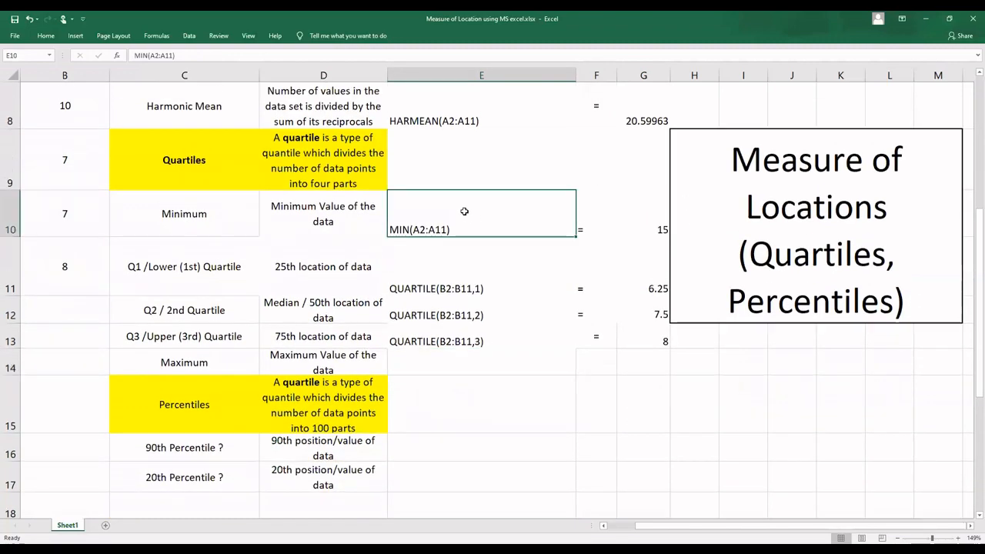
pyautogui.click(429, 360)
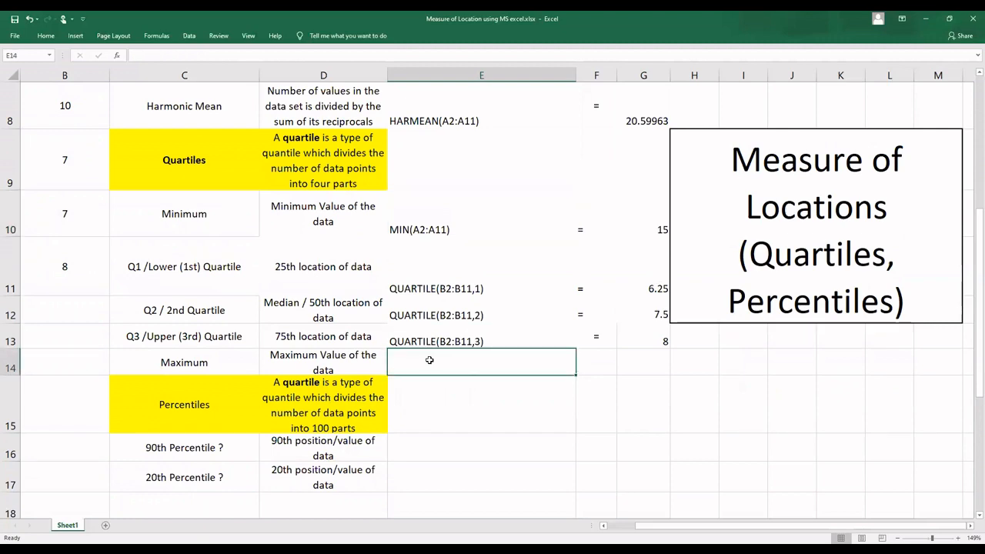
pyautogui.write('=max')
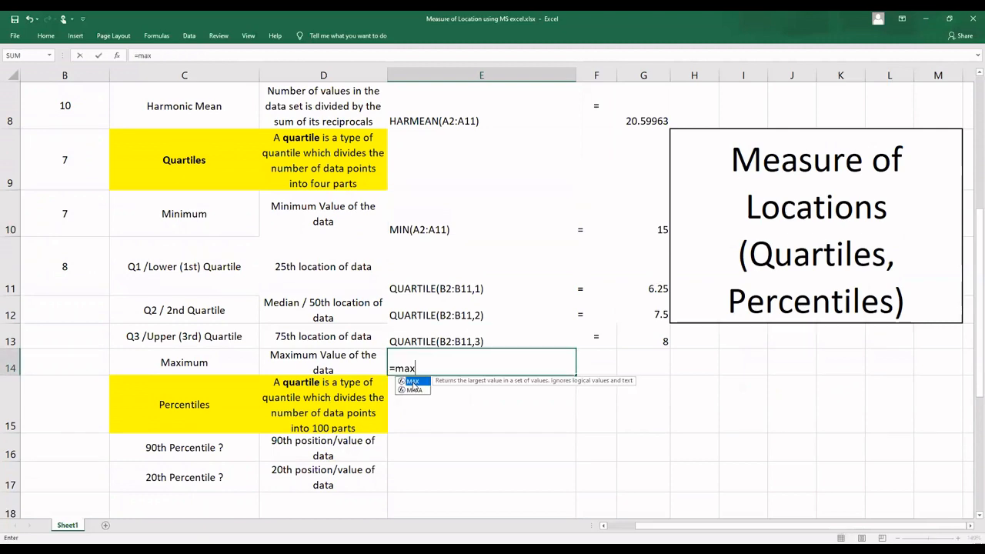
pyautogui.doubleClick(413, 382)
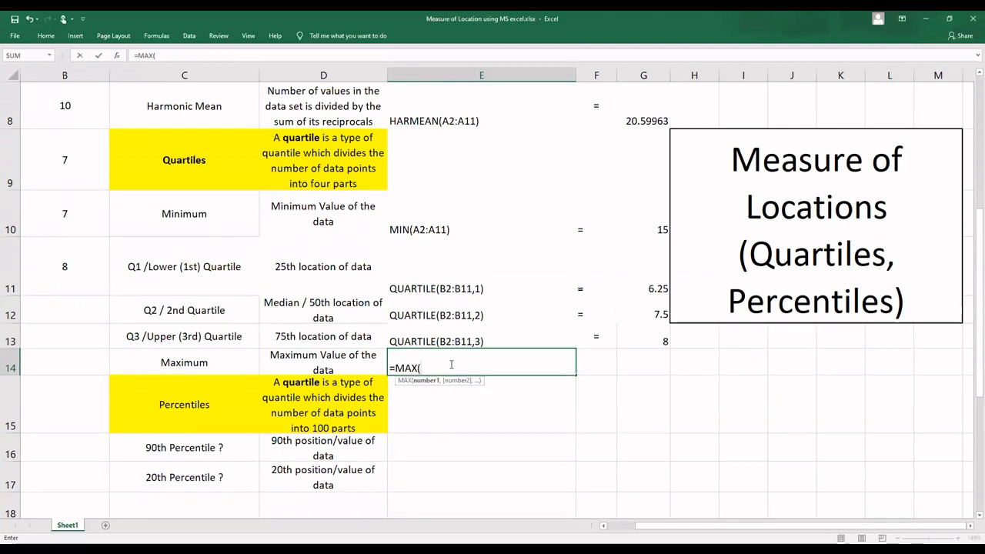
pyautogui.write('B')
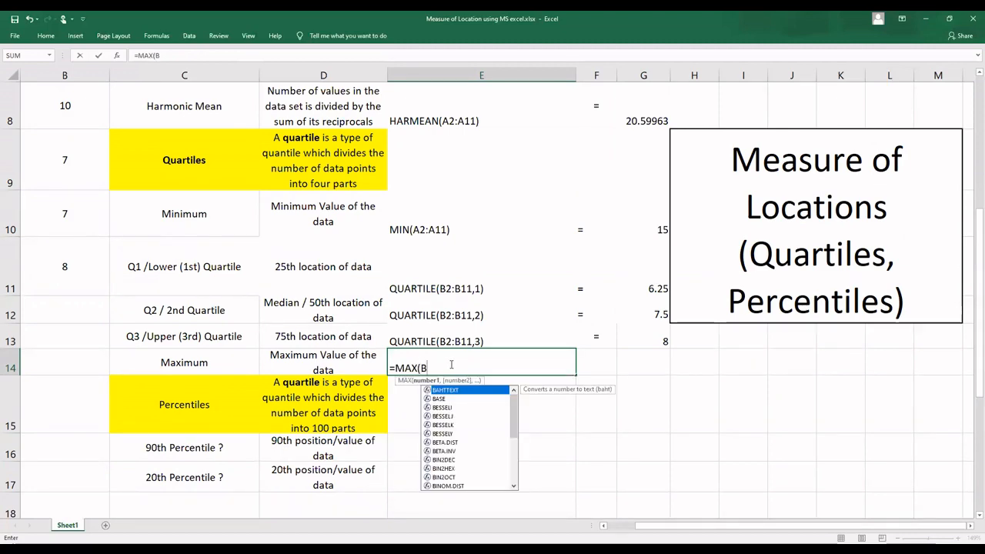
pyautogui.write('1:B11')
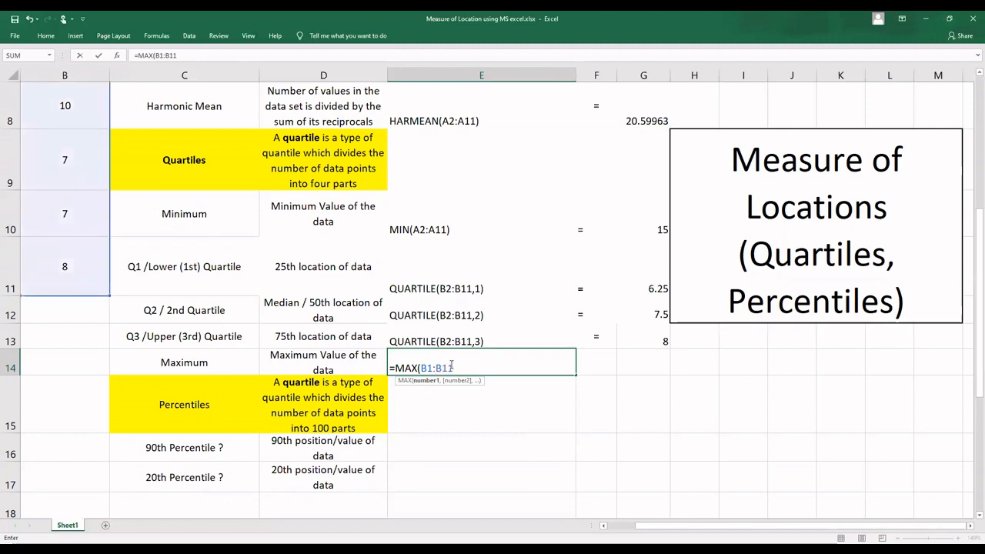
pyautogui.write(',')
pyautogui.press('BackSpace')
pyautogui.press('Return')
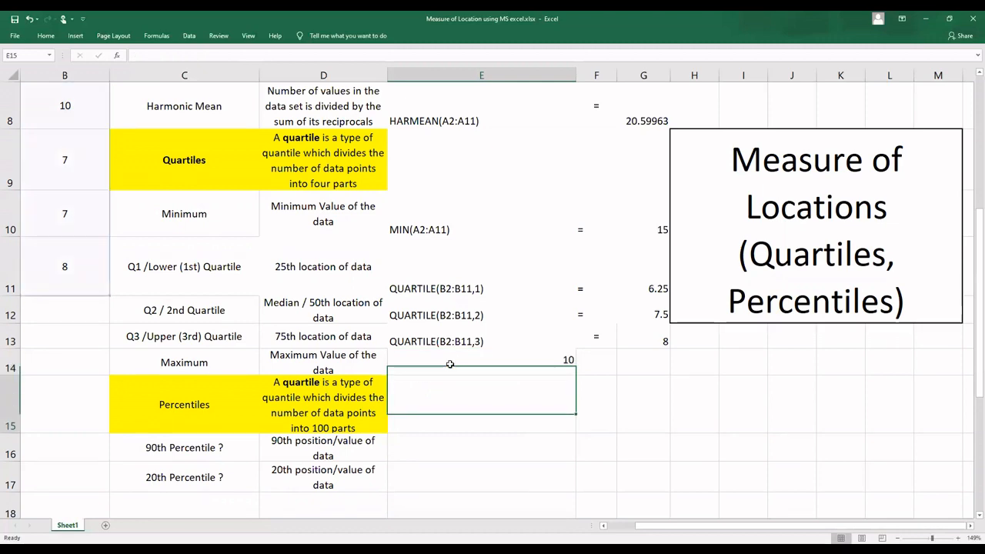
# Step: Copy the whole MAX formula from E14 and paste it as a live formula into G14
pyautogui.click(477, 359)
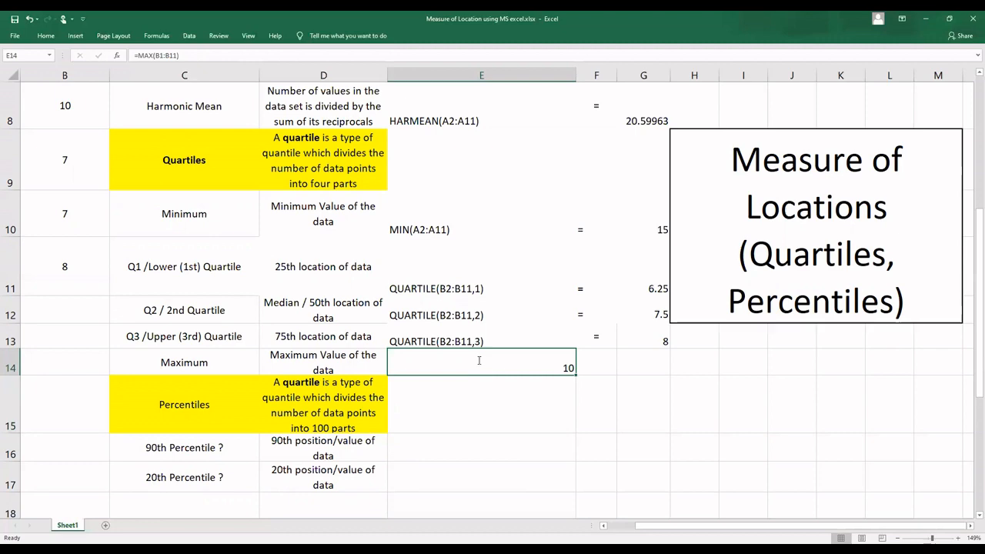
pyautogui.doubleClick(477, 359)
pyautogui.moveTo(477, 359); pyautogui.dragTo(373, 365)
pyautogui.hotkey('ctrl', 'c')
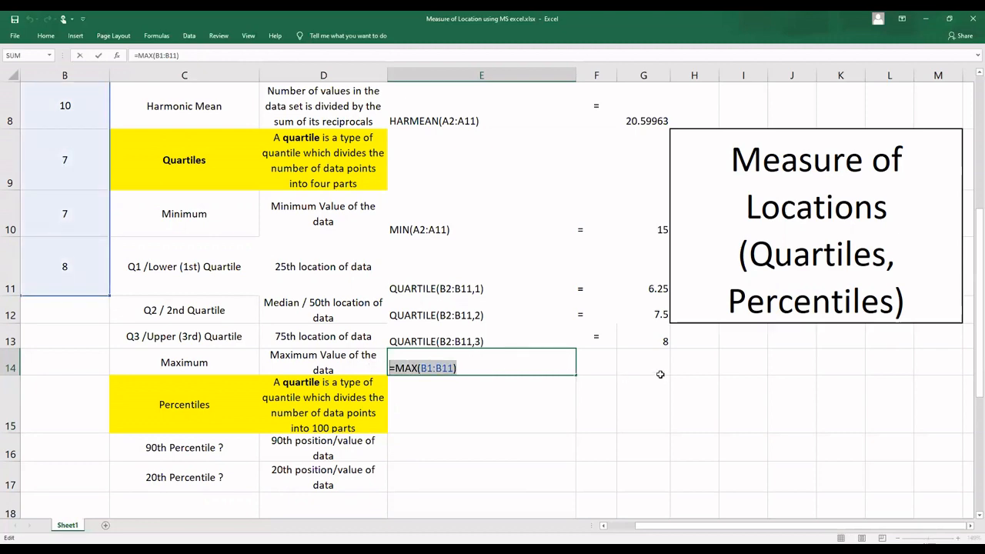
pyautogui.press('F9')
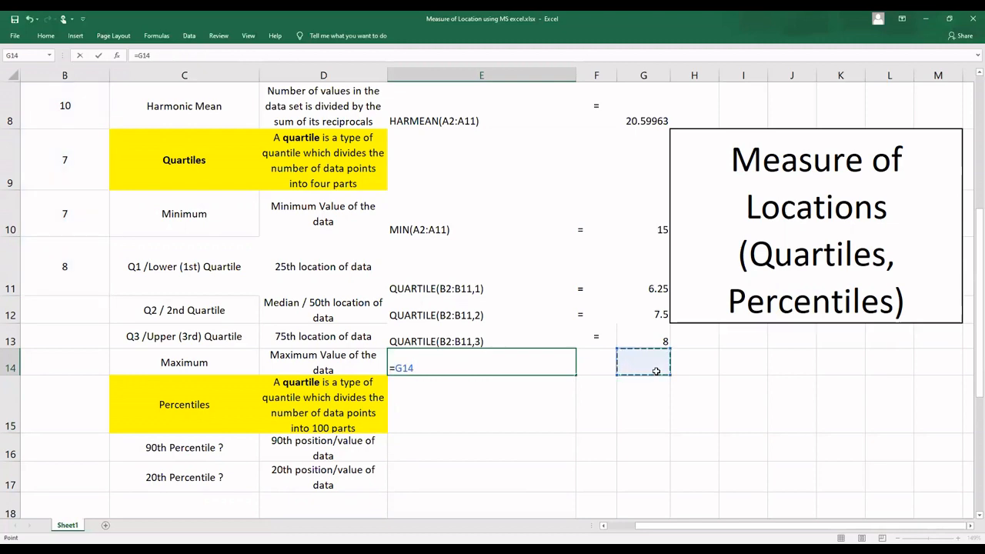
pyautogui.press('Escape')
pyautogui.click(656, 371)
pyautogui.hotkey('ctrl', 'v')
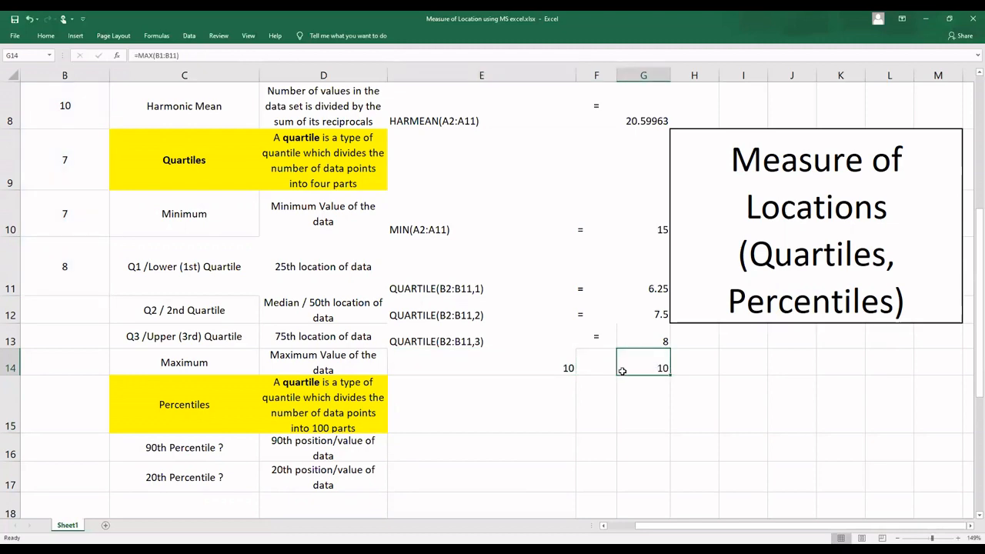
# Step: Remove the equals sign from the E14 formula, leaving the text MAX(B1:B11)
pyautogui.doubleClick(503, 365)
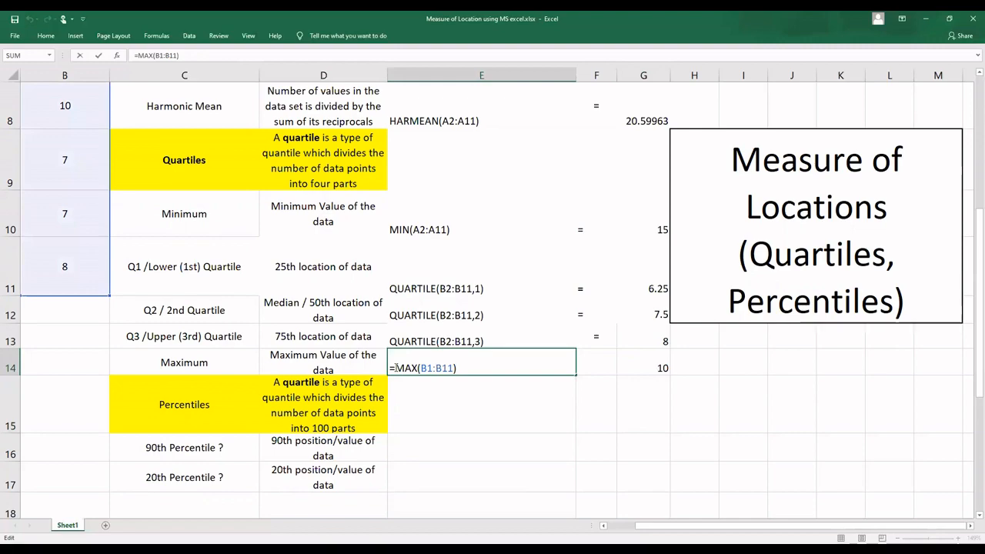
pyautogui.press('BackSpace')
pyautogui.press('Return')
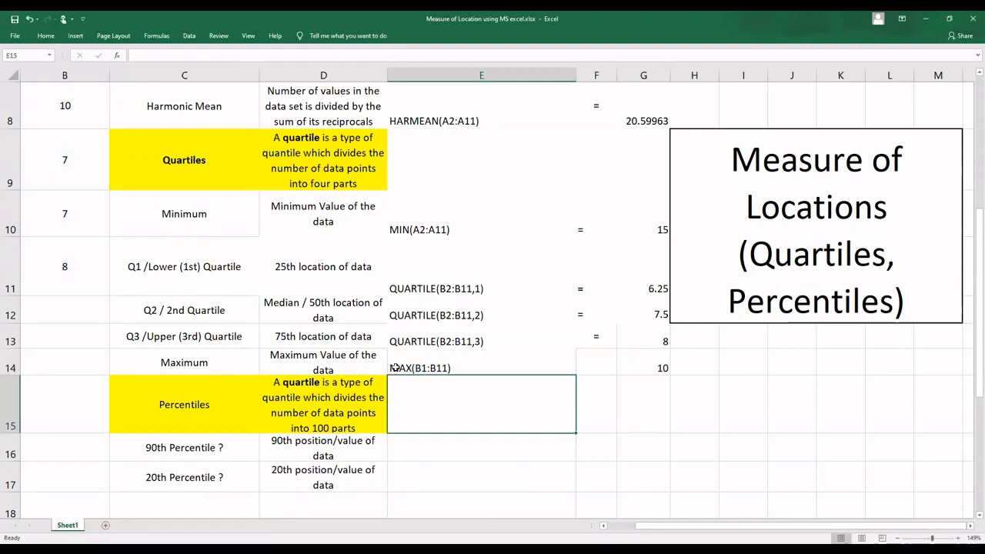
# Step: Enter the percentile formula =PERCENTILE.EXC(B1:B11,.95) in E16, in the 90th Percentile row
pyautogui.scroll(-3, 394, 368)
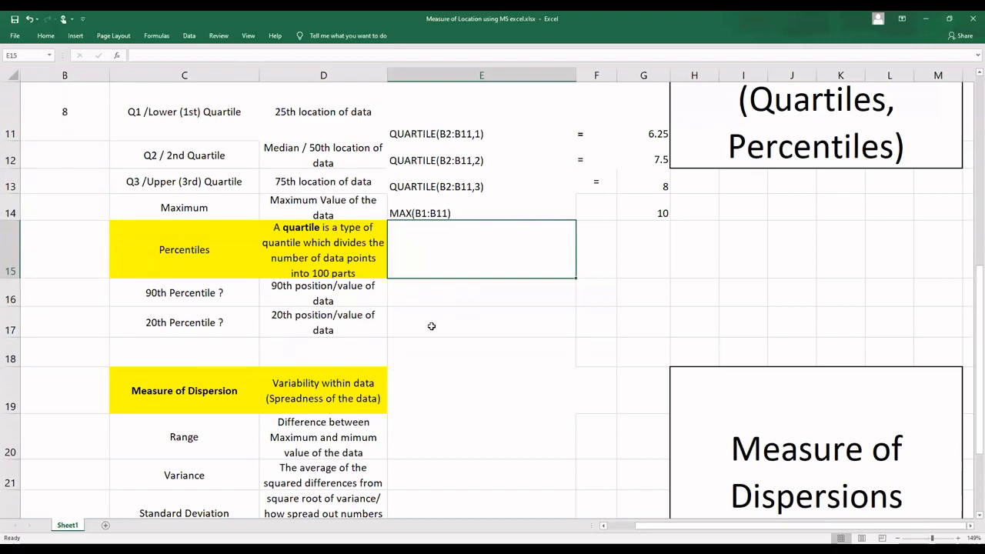
pyautogui.click(461, 288)
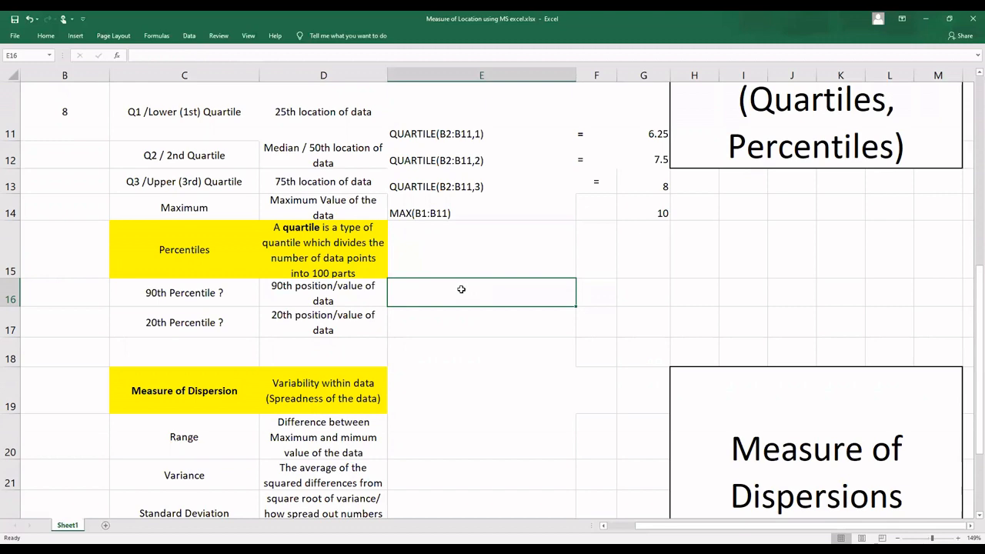
pyautogui.click(293, 297)
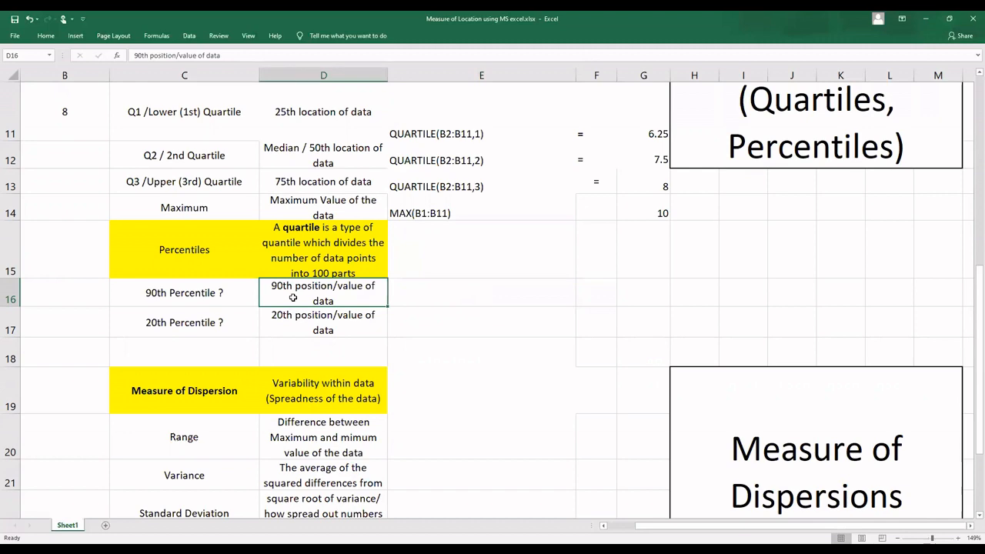
pyautogui.click(458, 294)
pyautogui.write('=')
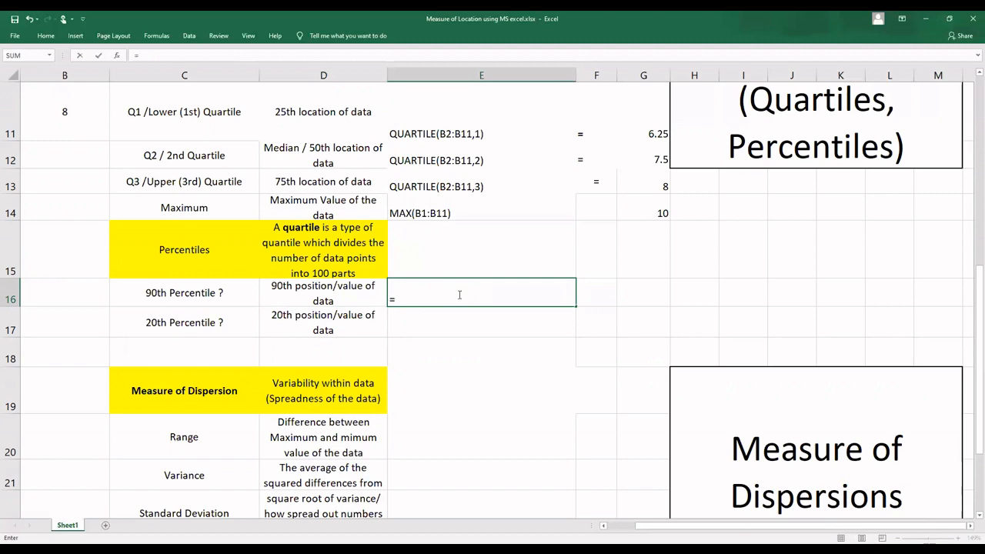
pyautogui.write('per')
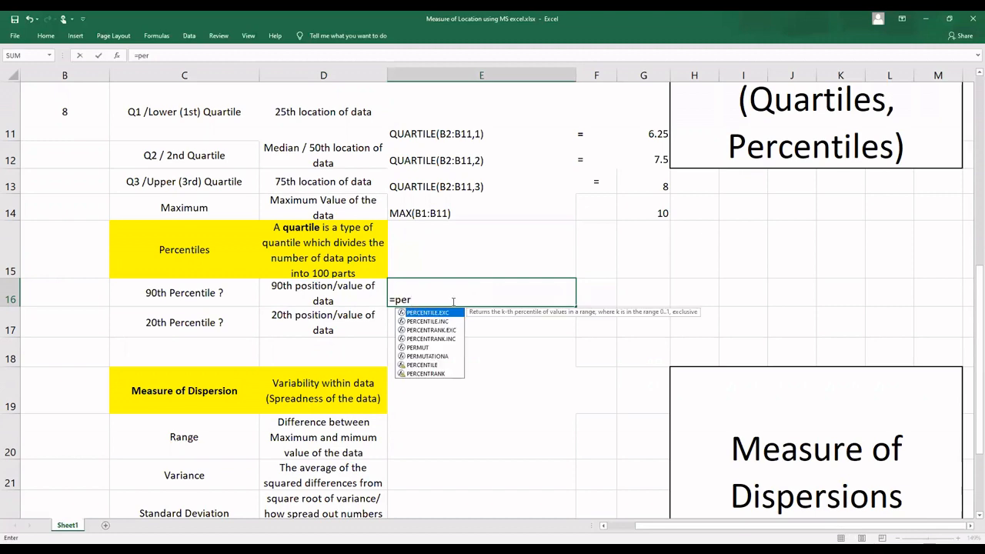
pyautogui.doubleClick(444, 314)
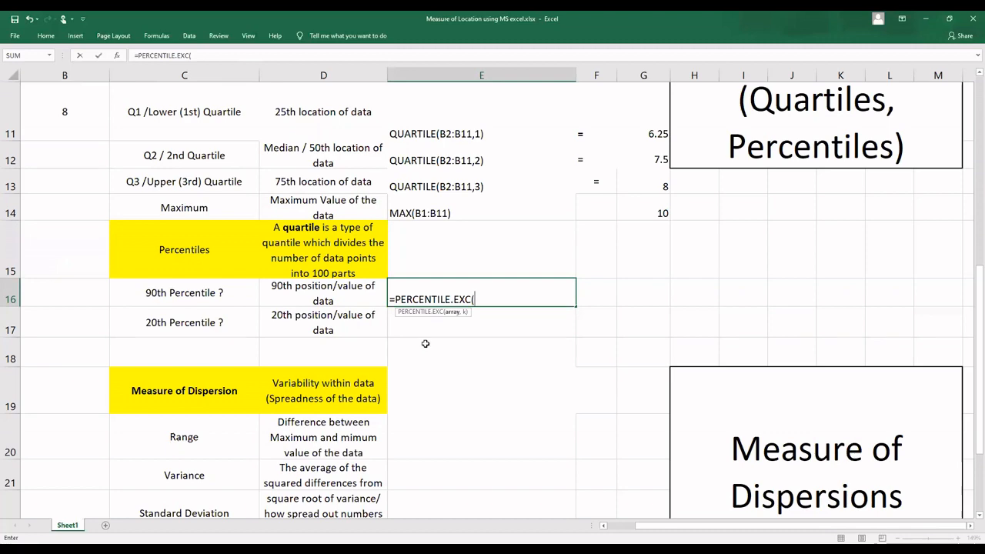
pyautogui.write('B')
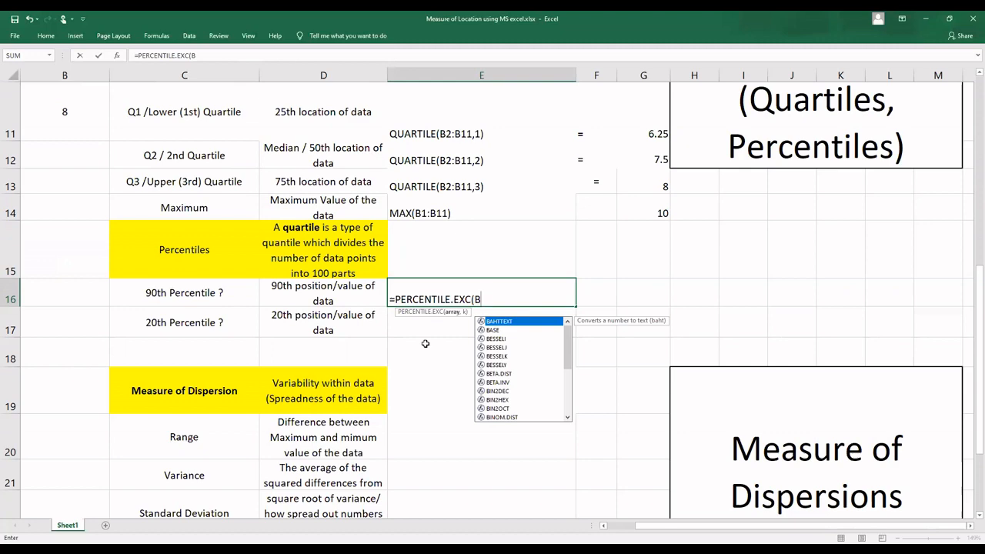
pyautogui.write('1:')
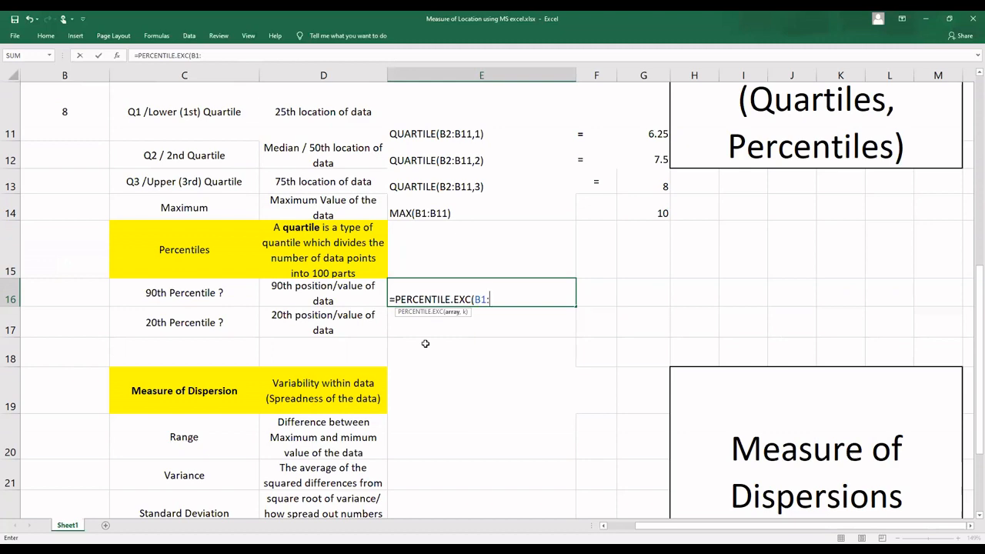
pyautogui.write('B11')
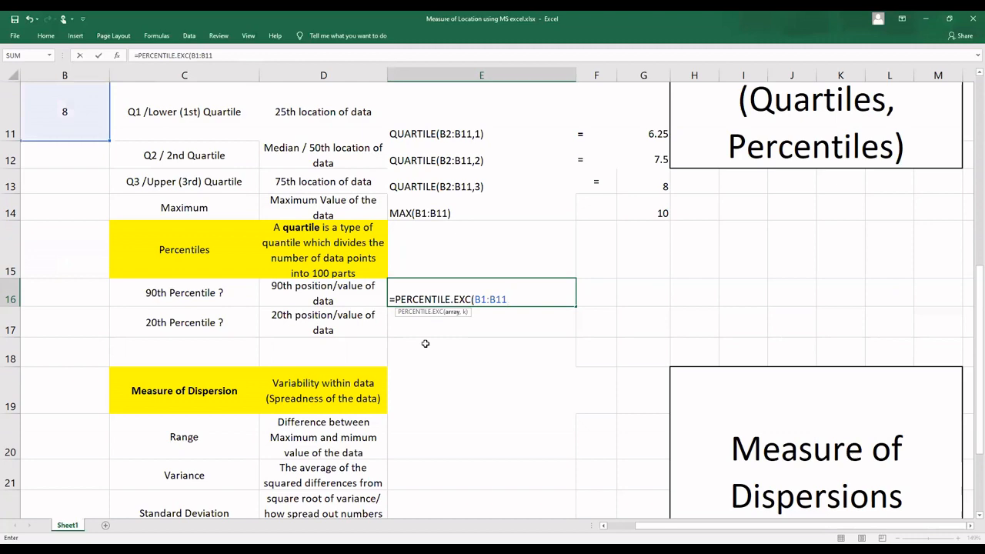
pyautogui.write(',')
pyautogui.write('.9')
pyautogui.write('5')
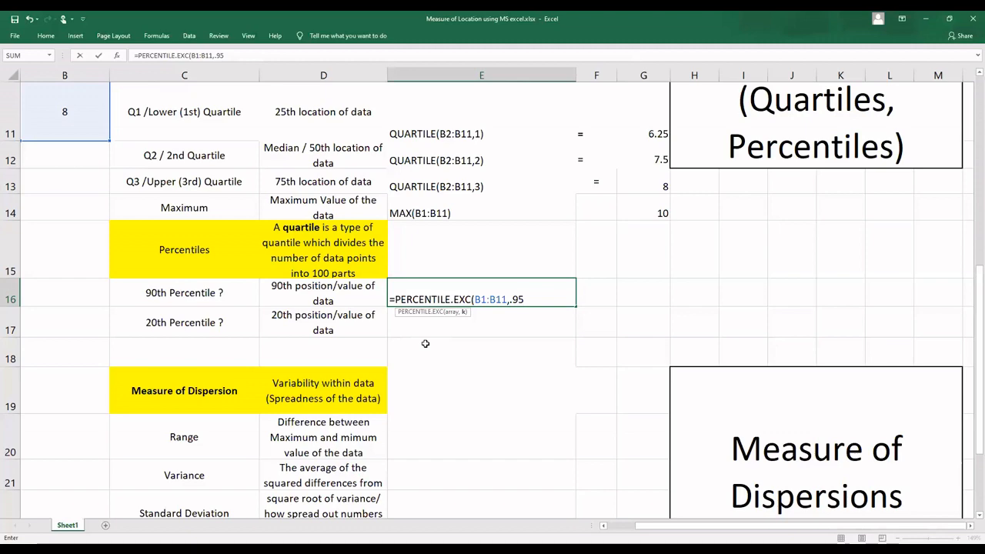
pyautogui.write(')')
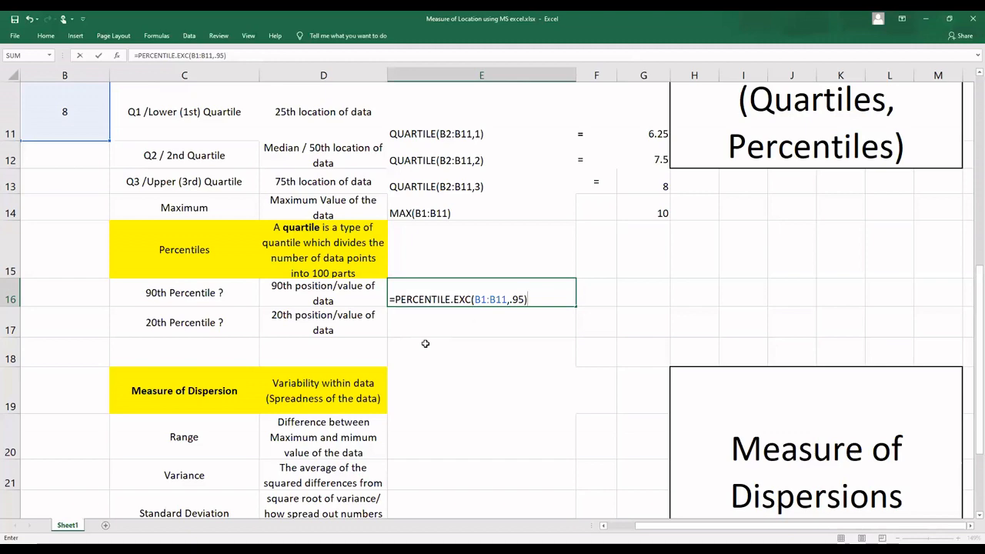
pyautogui.press('Left')
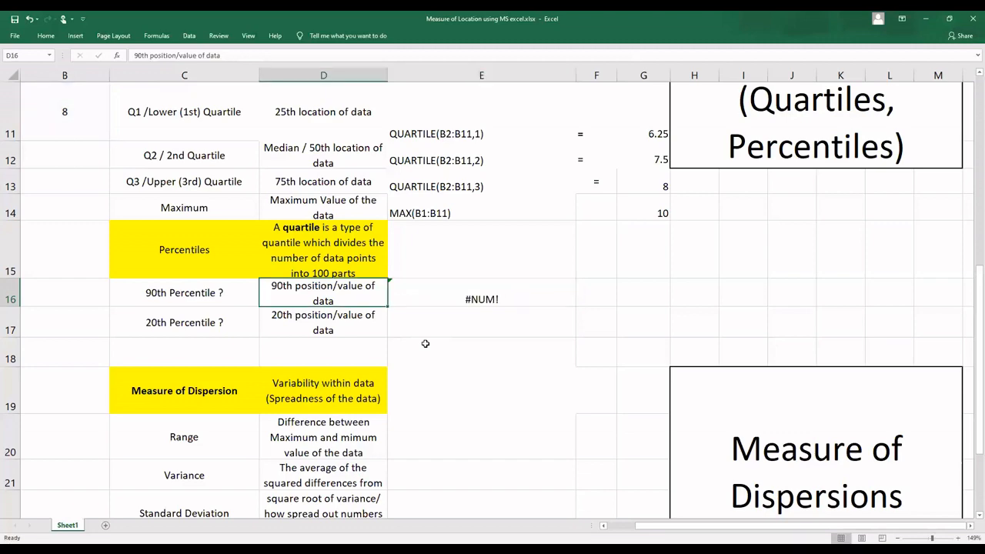
# Step: Correct the k argument of the PERCENTILE.EXC formula in E16 to 0.9
pyautogui.press('Right')
pyautogui.press('F2')
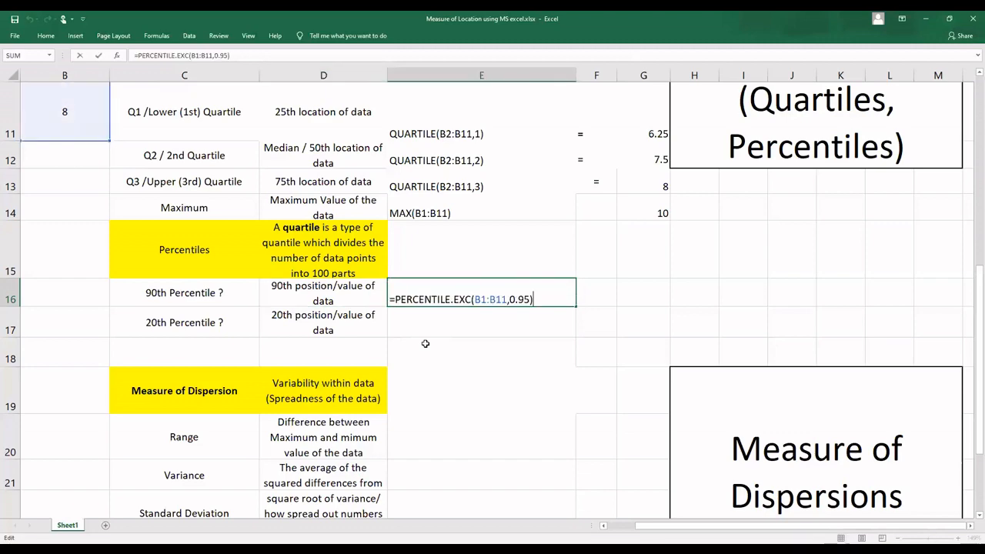
pyautogui.press('Left')
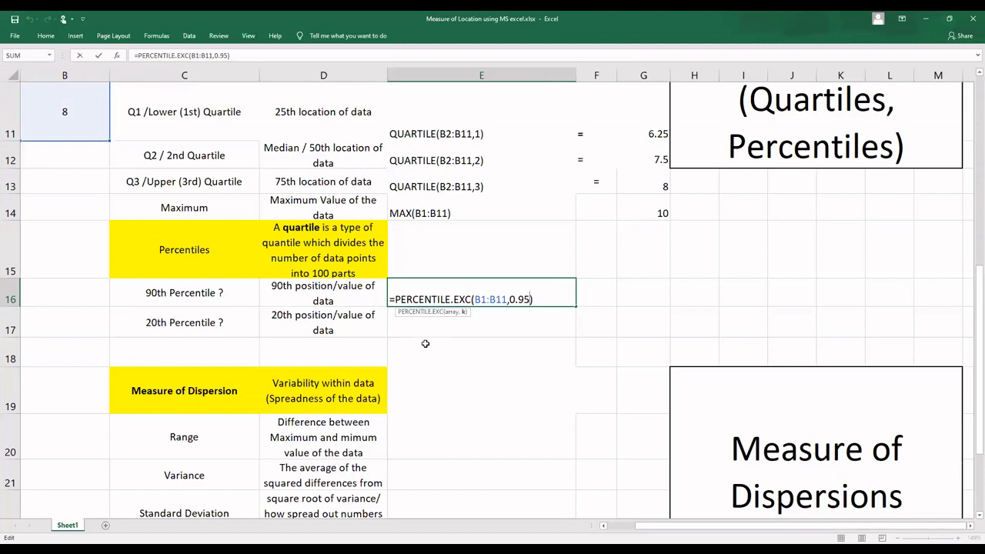
pyautogui.press('BackSpace')
pyautogui.press('Return')
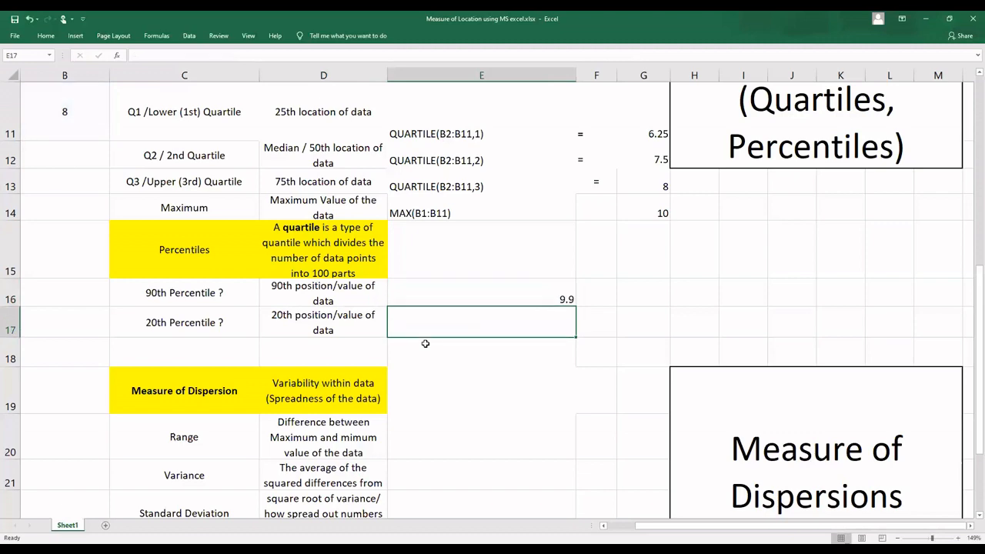
pyautogui.press('Up')
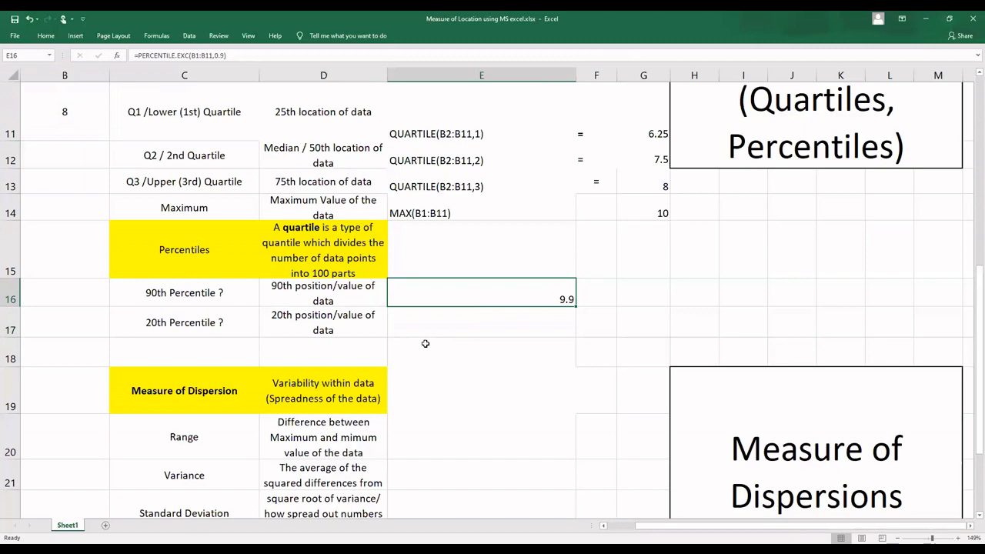
# Step: Enter the 20th percentile formula =PERCENTILE.EXC(B1:B11,.2) in E17
pyautogui.press('Down')
pyautogui.write('=')
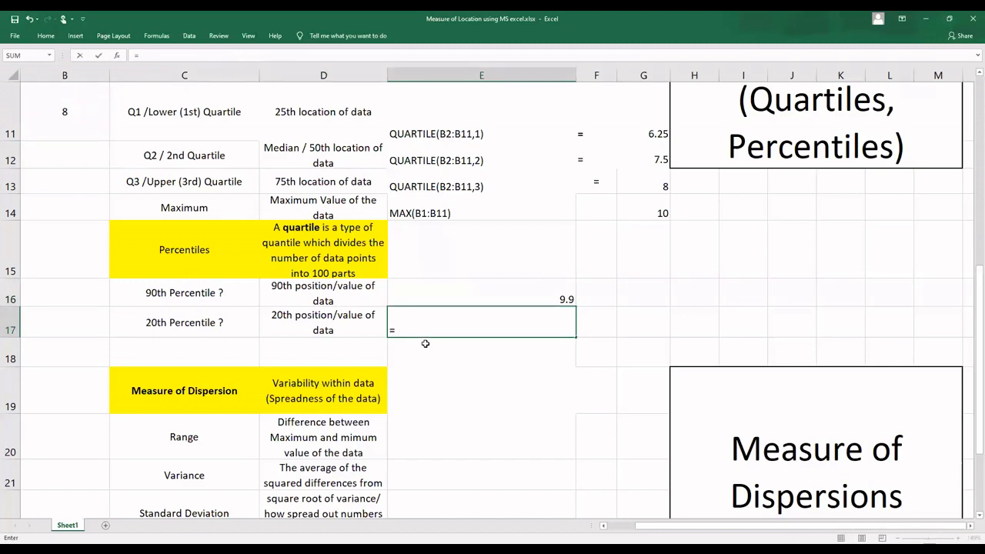
pyautogui.write('per')
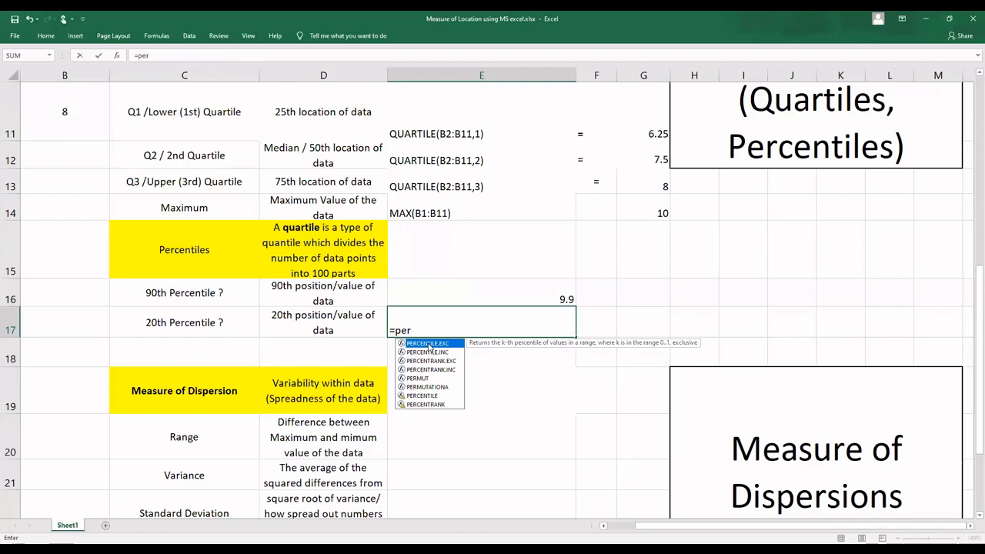
pyautogui.doubleClick(429, 345)
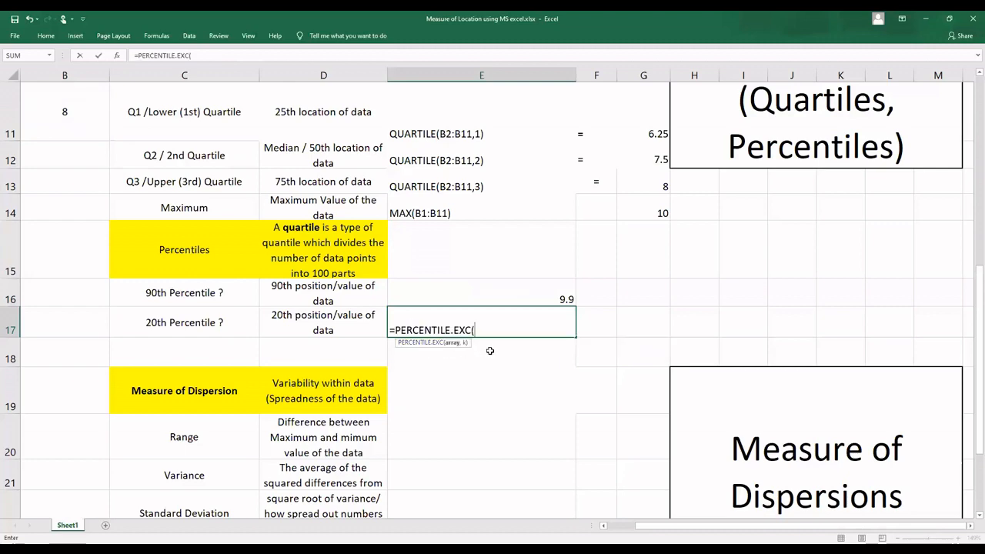
pyautogui.write('B1:')
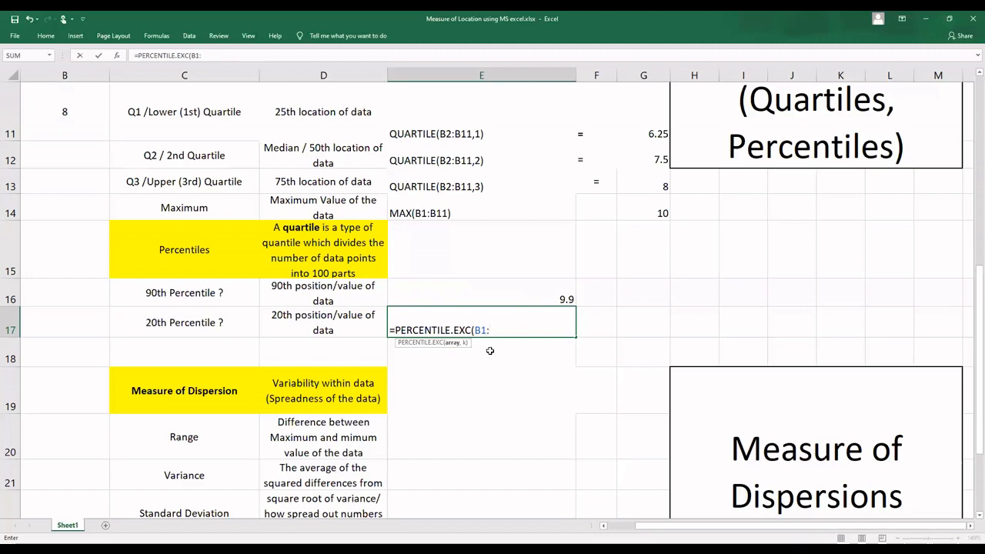
pyautogui.write('B')
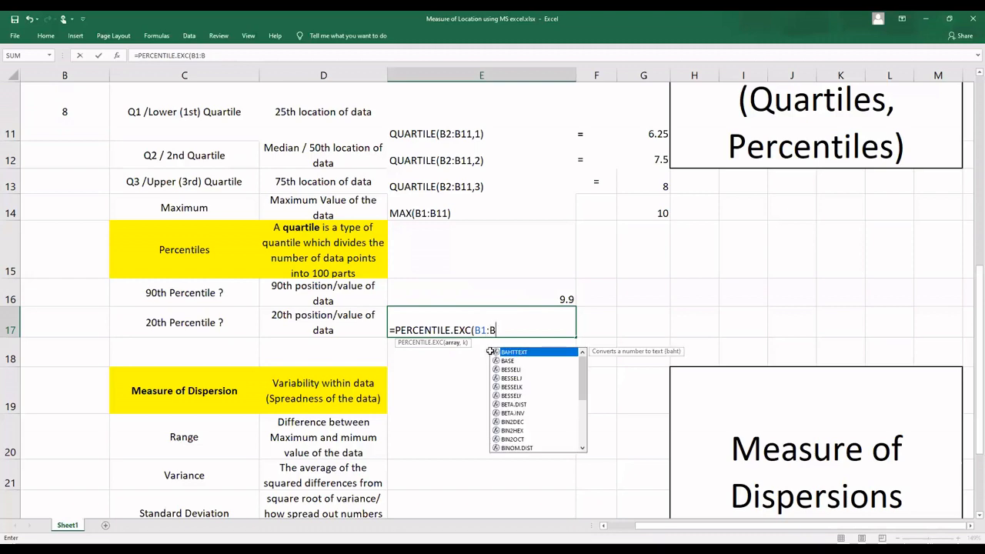
pyautogui.write('11')
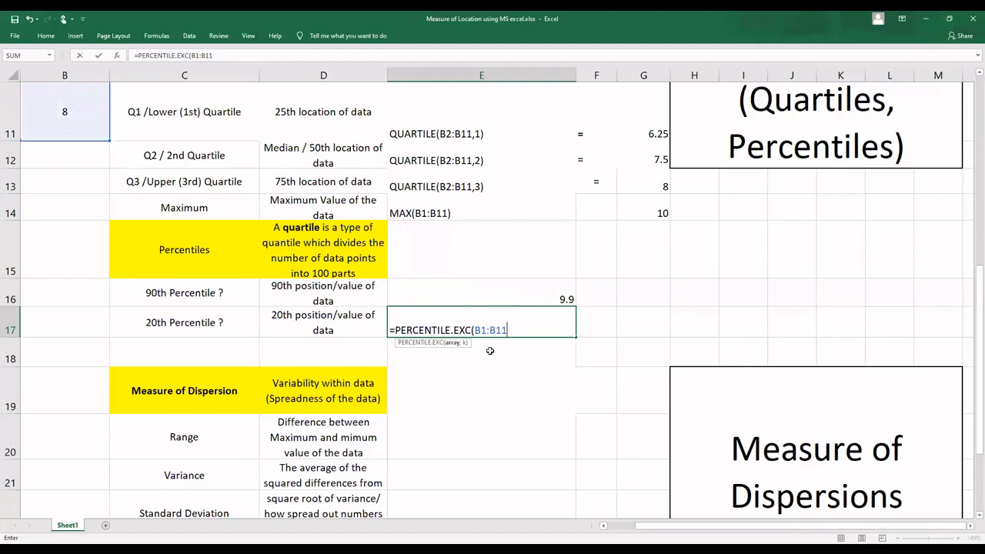
pyautogui.write(',.2)')
pyautogui.press('Return')
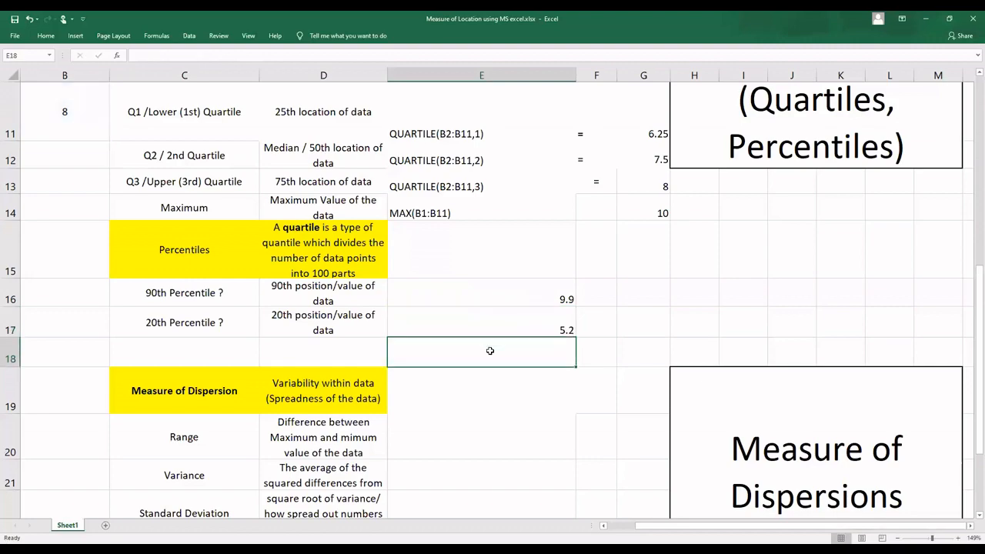
# Step: Calculate the range in E20 under Measure of Dispersion with the formula =max(B2:B11)-Min(B2:B11)
pyautogui.scroll(-3, 490, 351)
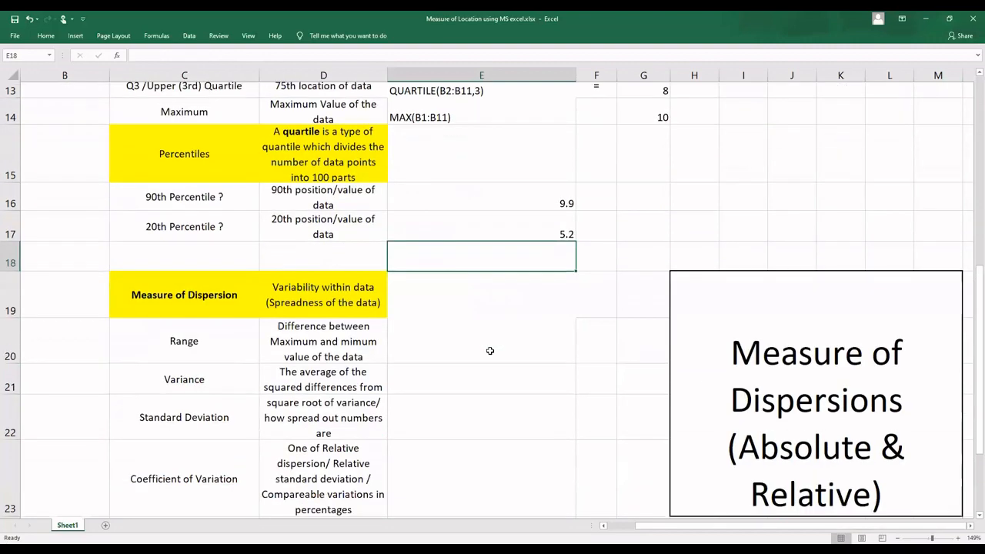
pyautogui.click(429, 306)
pyautogui.write('=')
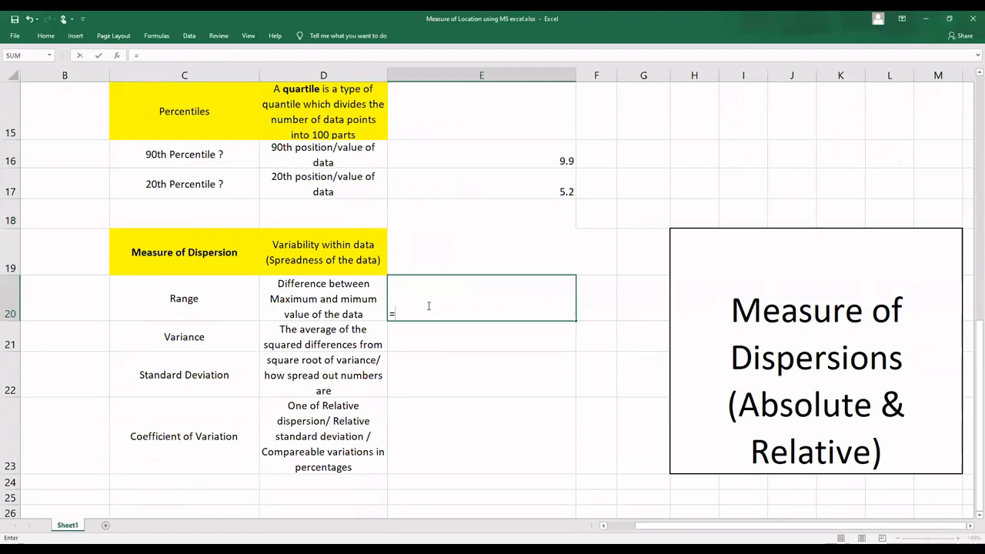
pyautogui.press('BackSpace')
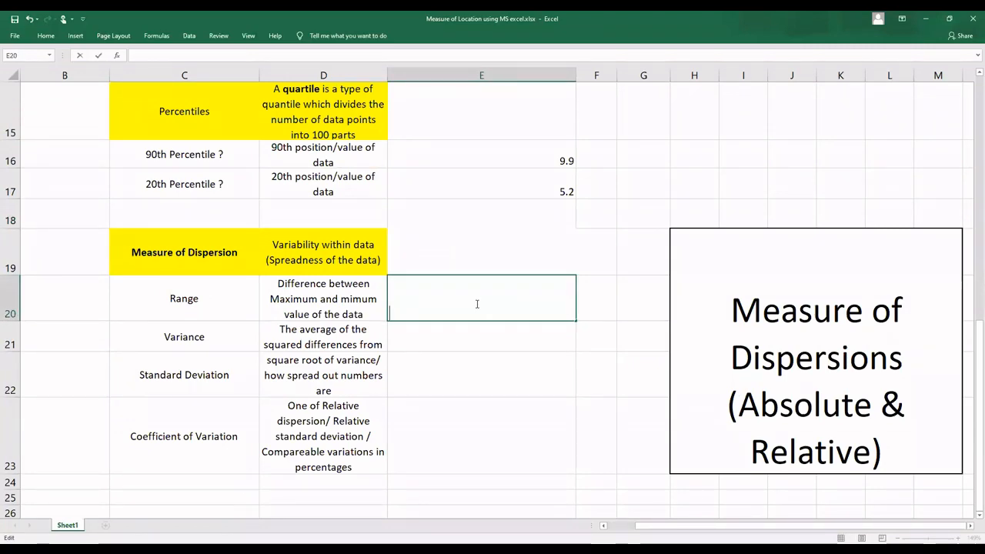
pyautogui.write('=')
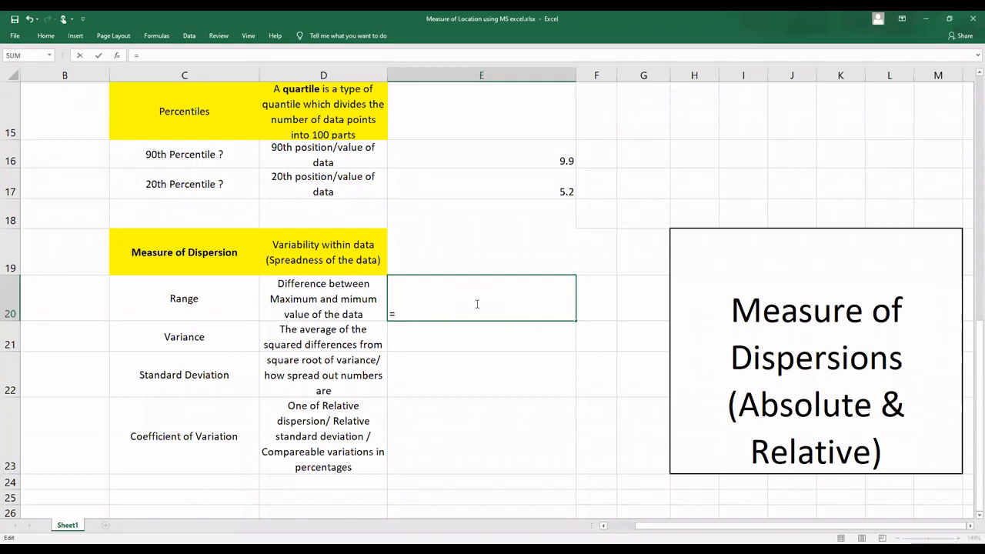
pyautogui.write('max')
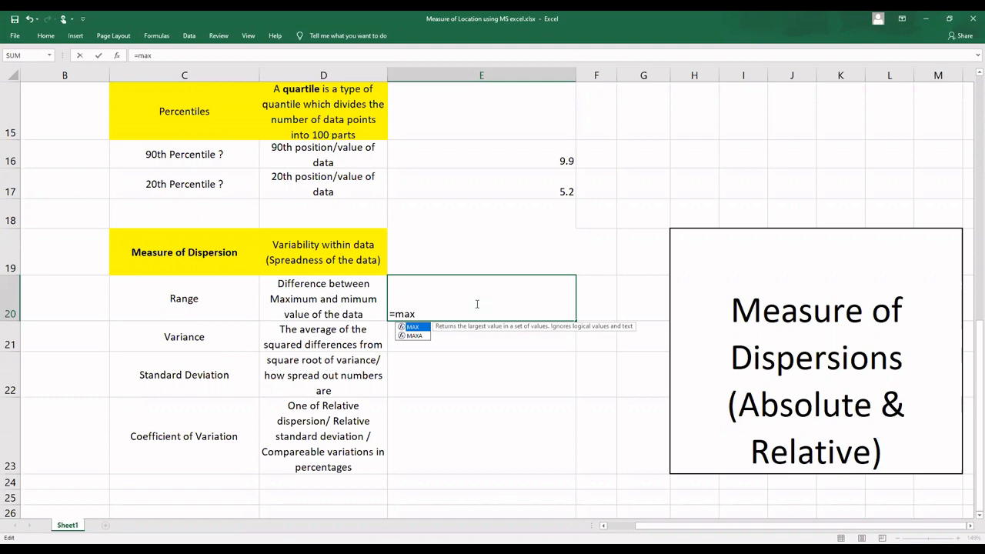
pyautogui.write('(B2:')
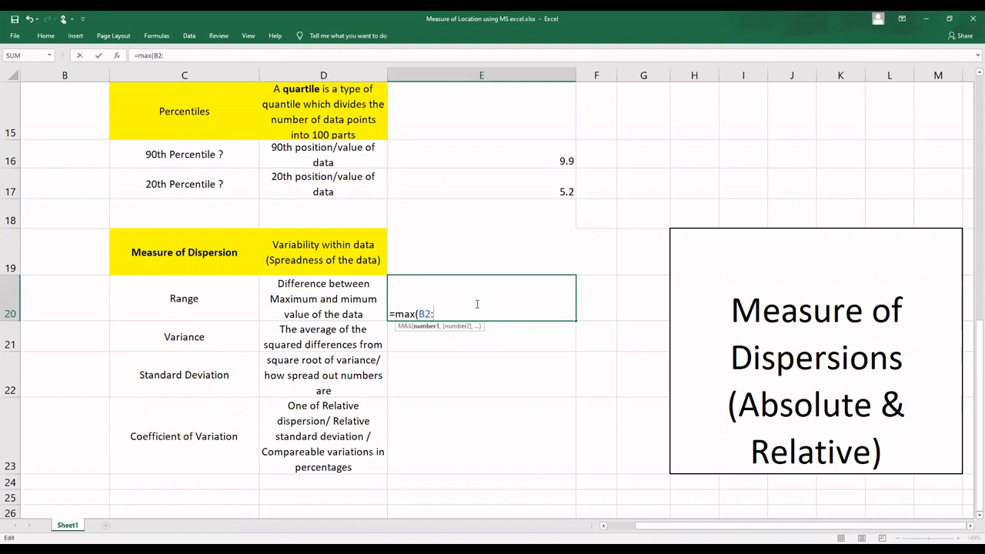
pyautogui.write('B11)')
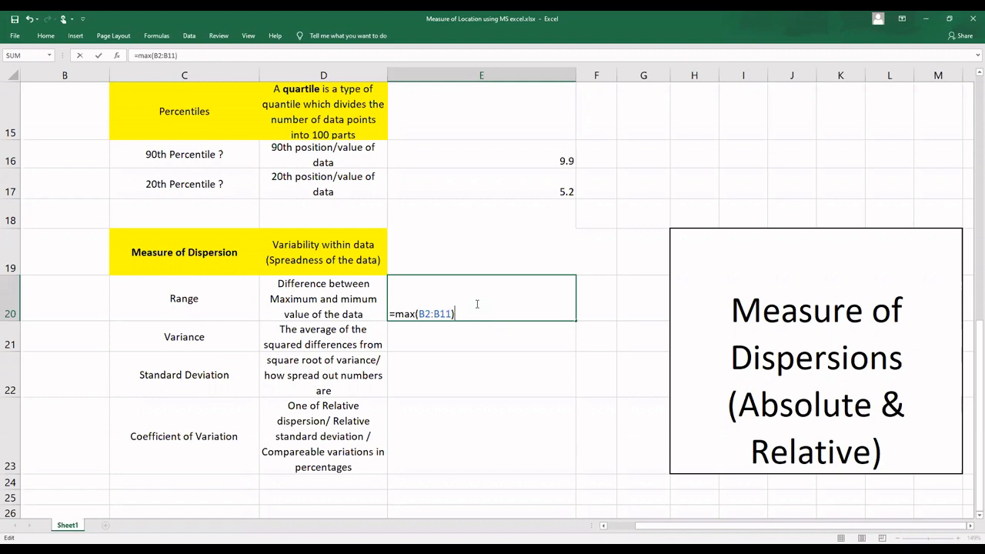
pyautogui.write('-Min')
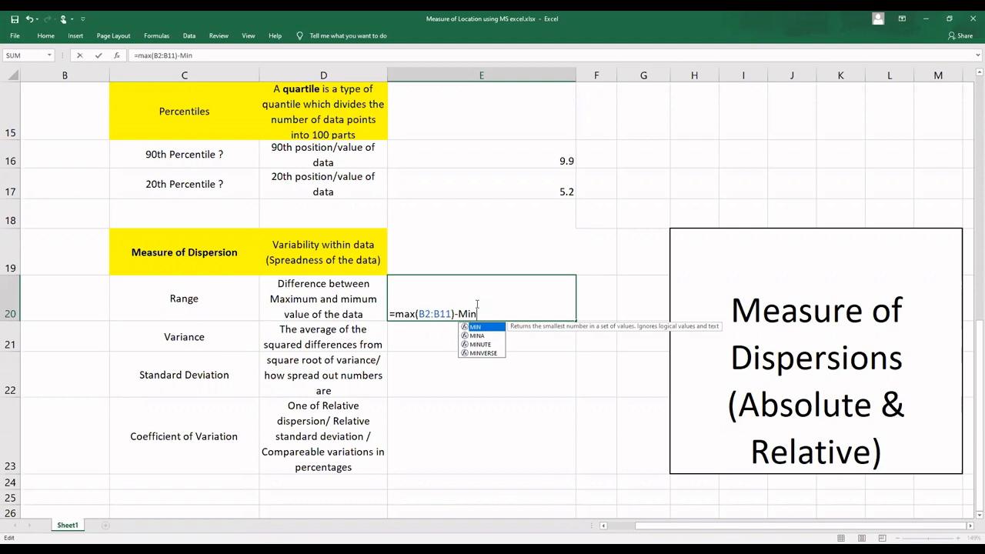
pyautogui.write('(')
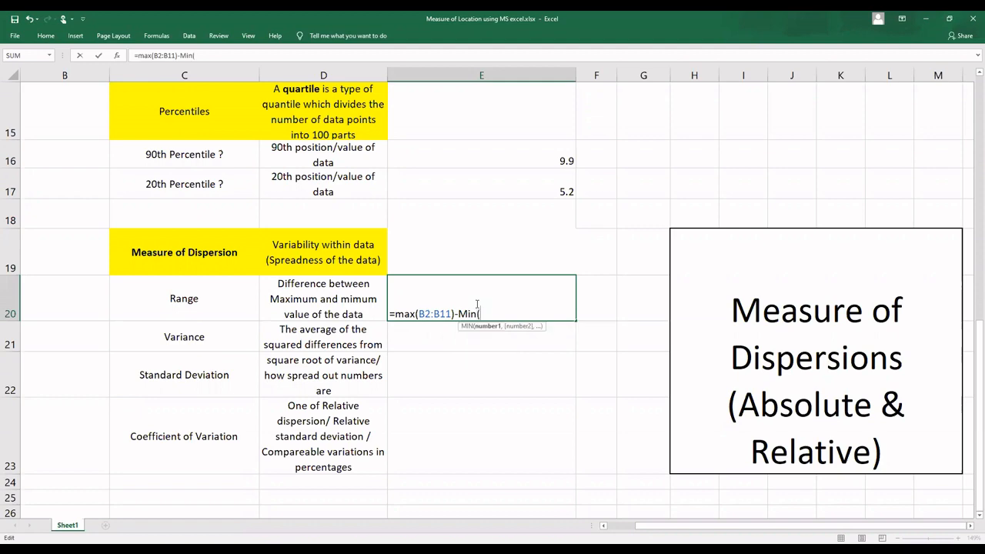
pyautogui.write('B2:B11)')
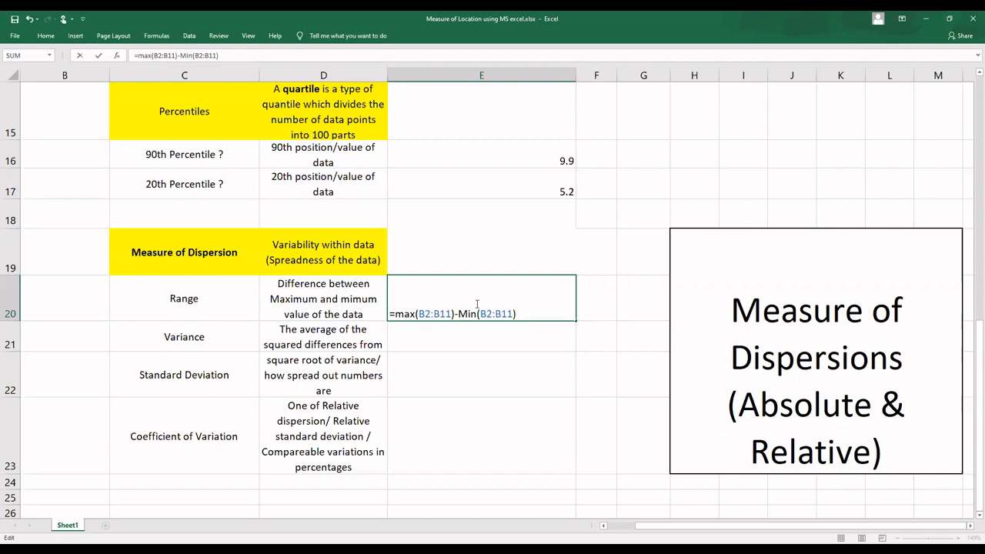
pyautogui.press('Return')
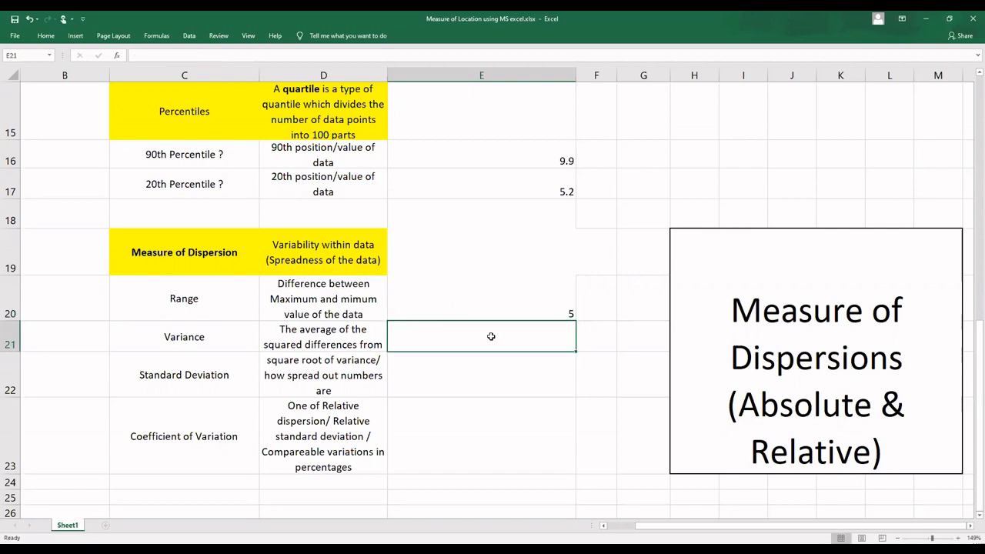
# Step: Calculate the sample variance in E21 with the formula =VAR.S(B2:B11) and fit row 21's height to its text
pyautogui.write('=')
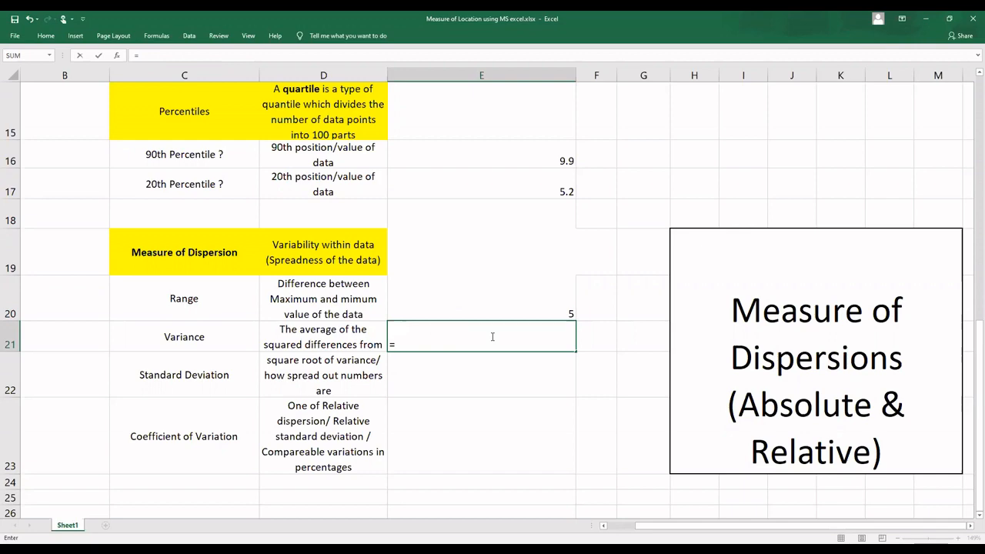
pyautogui.write('var')
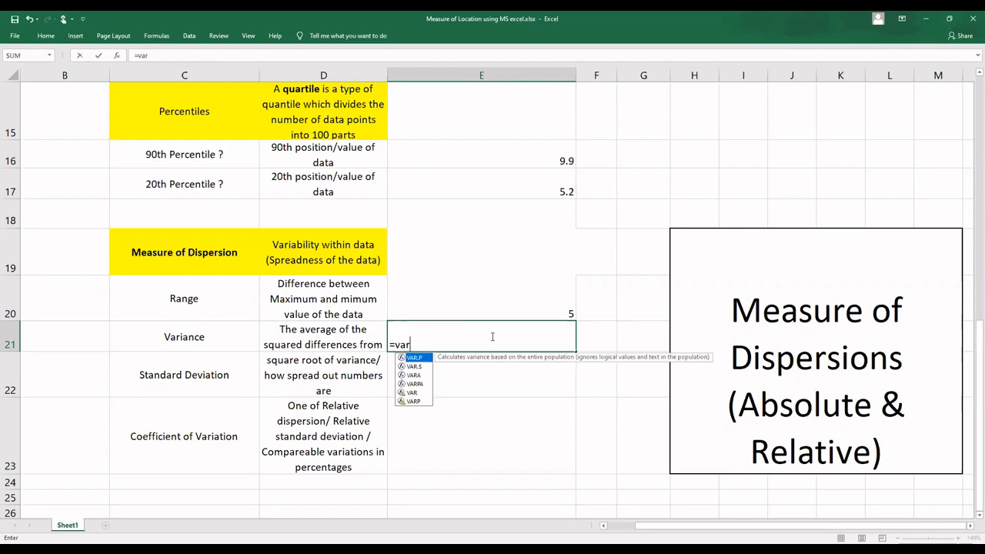
pyautogui.doubleClick(419, 367)
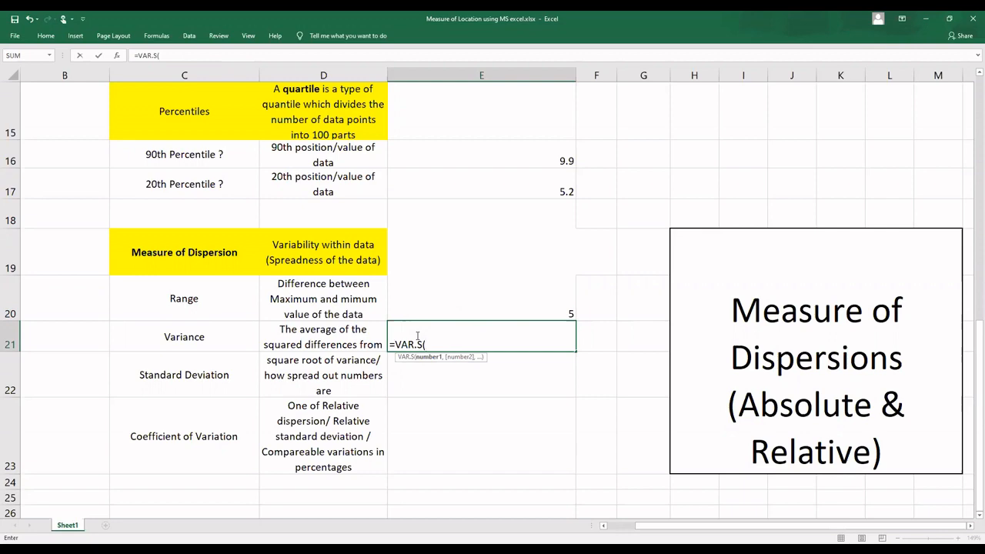
pyautogui.write('B2:')
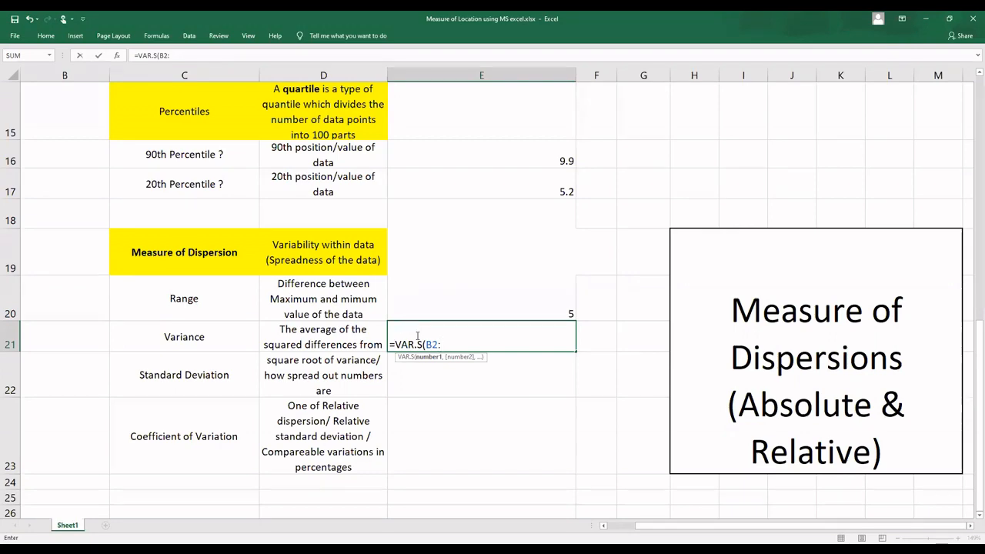
pyautogui.write('B11)')
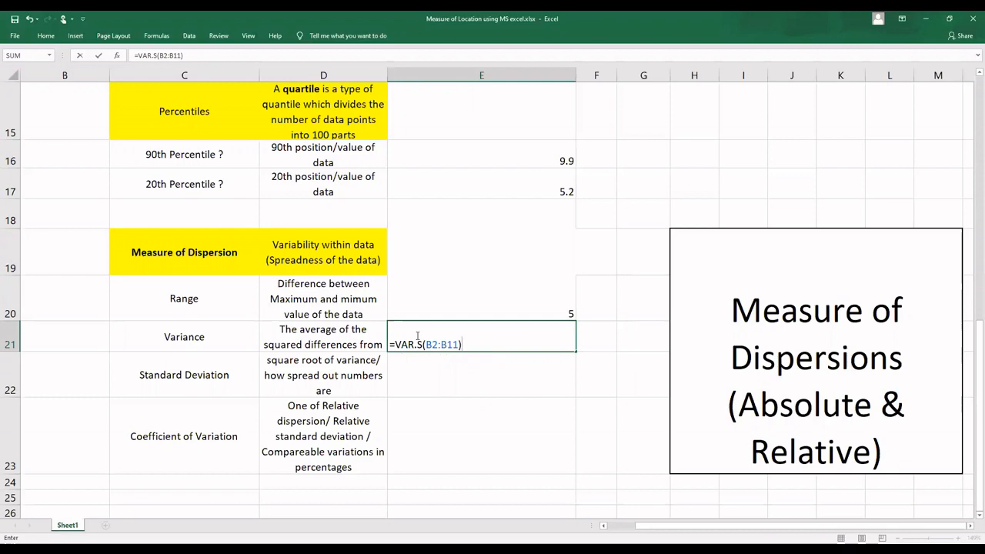
pyautogui.press('Return')
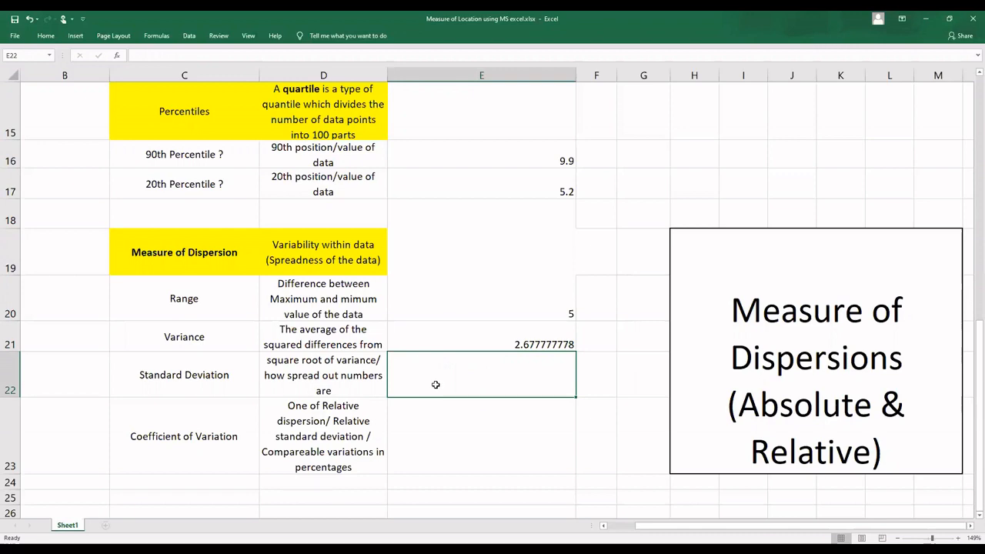
pyautogui.doubleClick(17, 352)
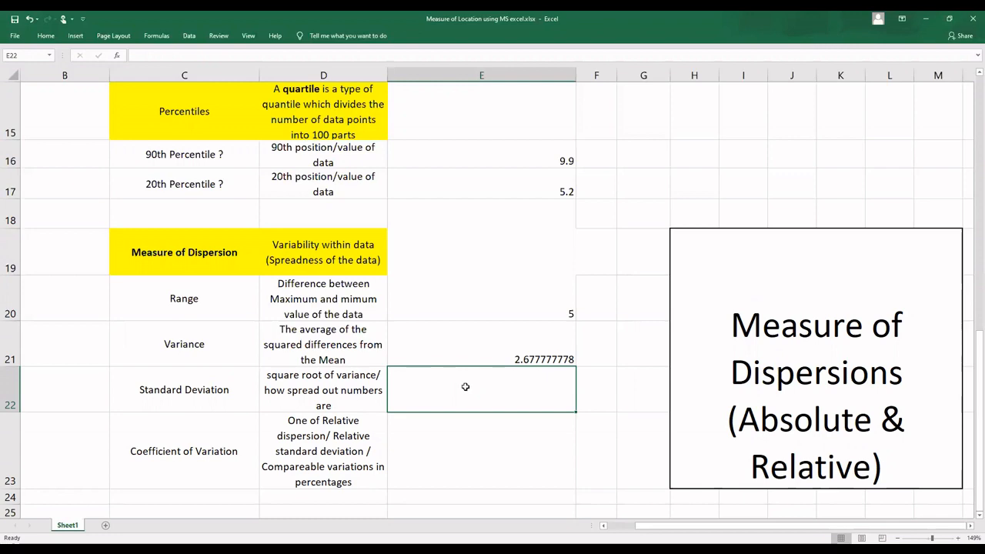
# Step: Calculate the sample standard deviation in E22 with the formula =STDEV.S(B2:B11)
pyautogui.write('=')
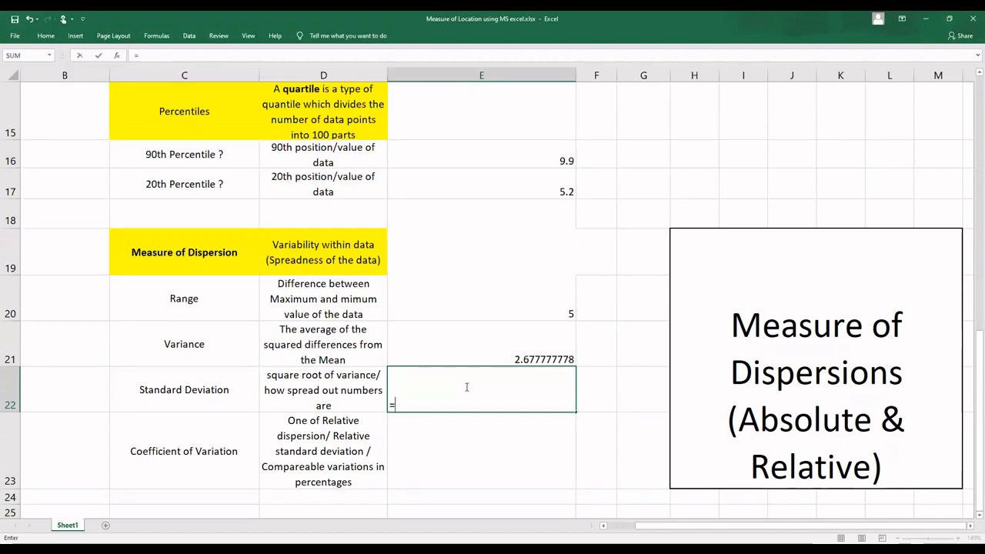
pyautogui.write('st')
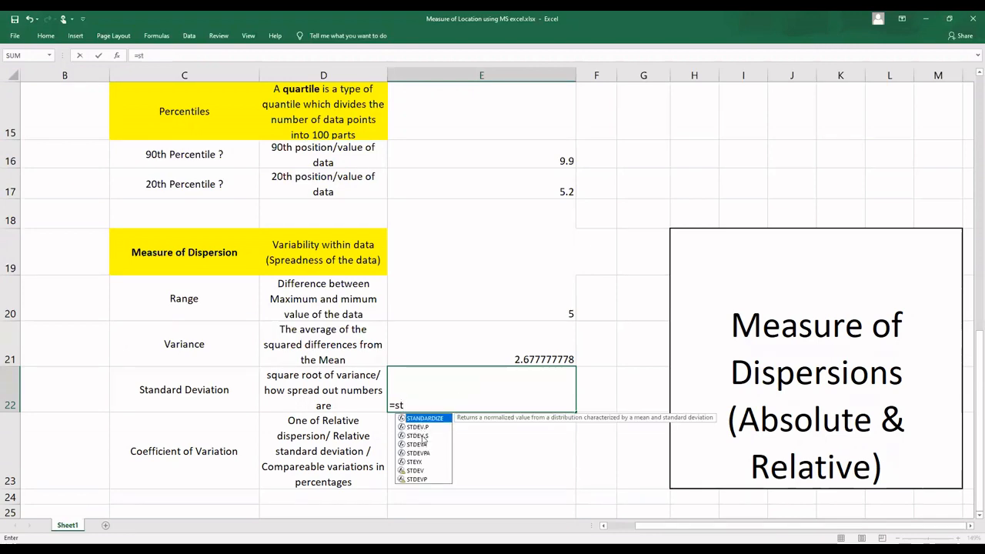
pyautogui.doubleClick(422, 436)
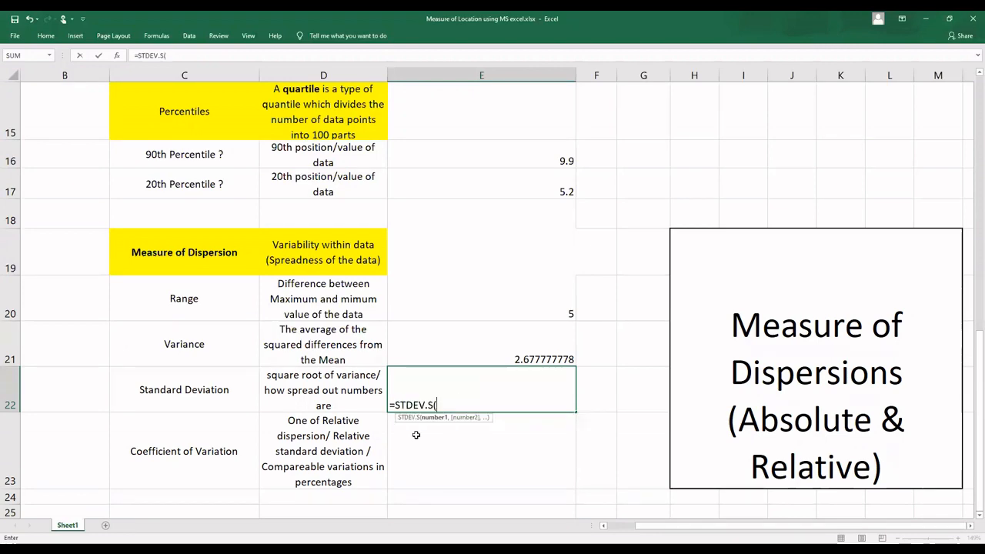
pyautogui.write('B')
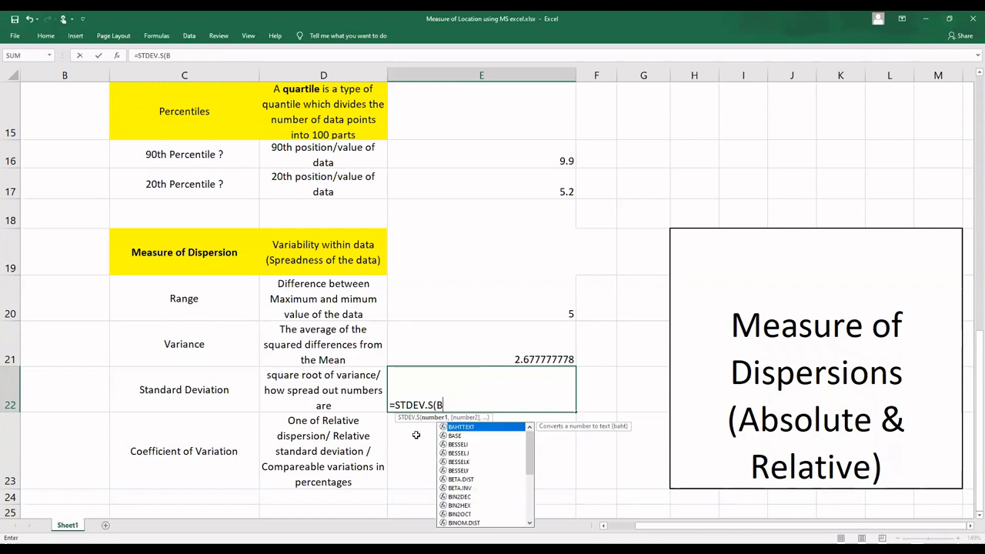
pyautogui.write('2')
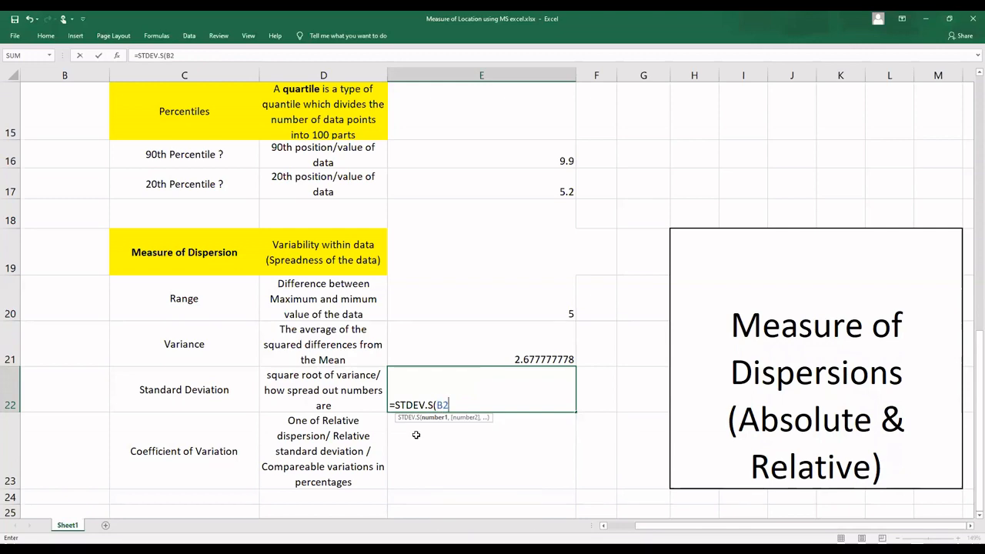
pyautogui.write(':')
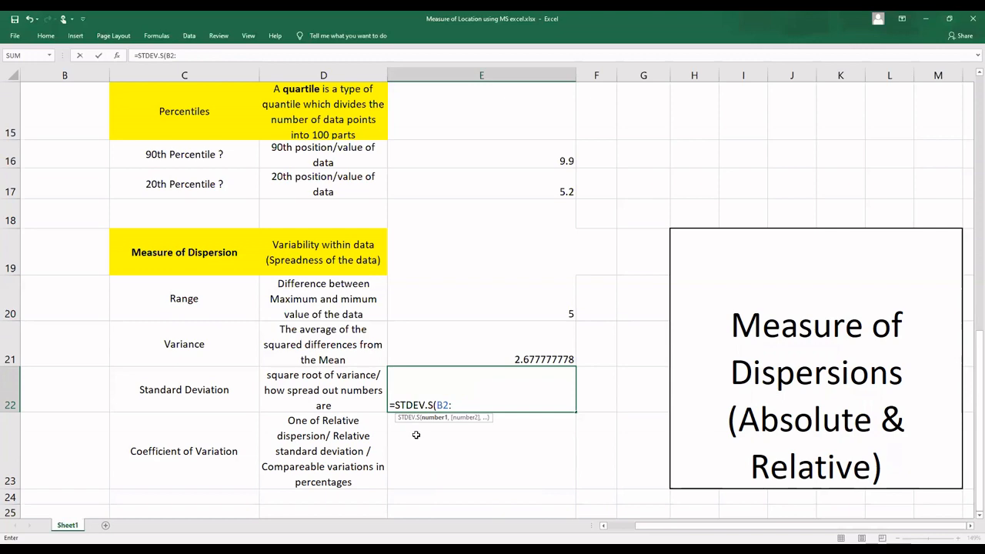
pyautogui.write('B')
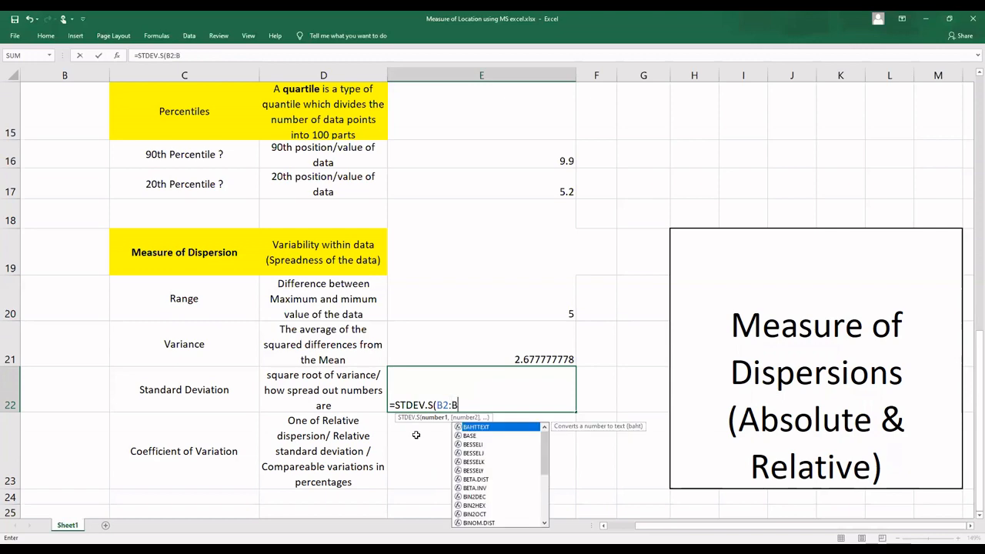
pyautogui.write('11')
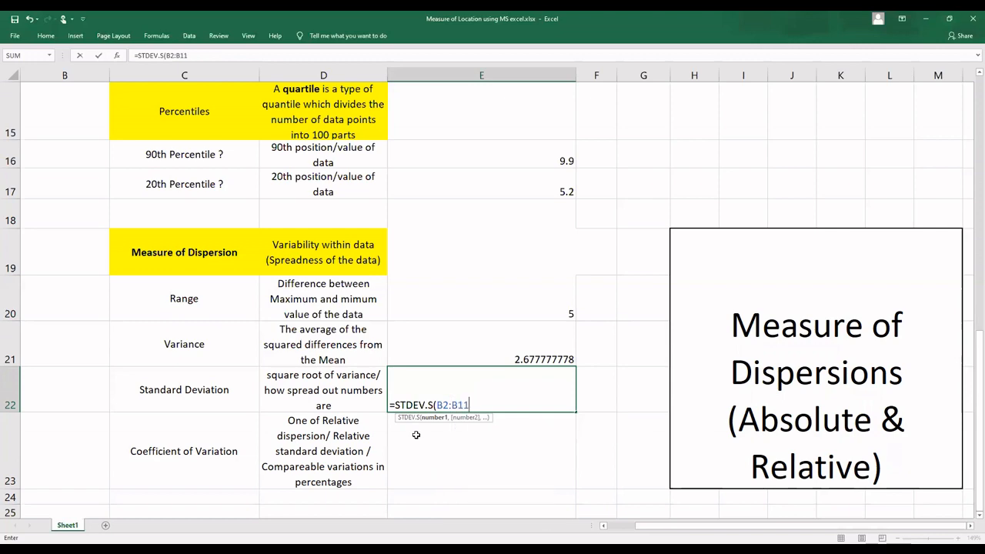
pyautogui.write(')')
pyautogui.press('Return')
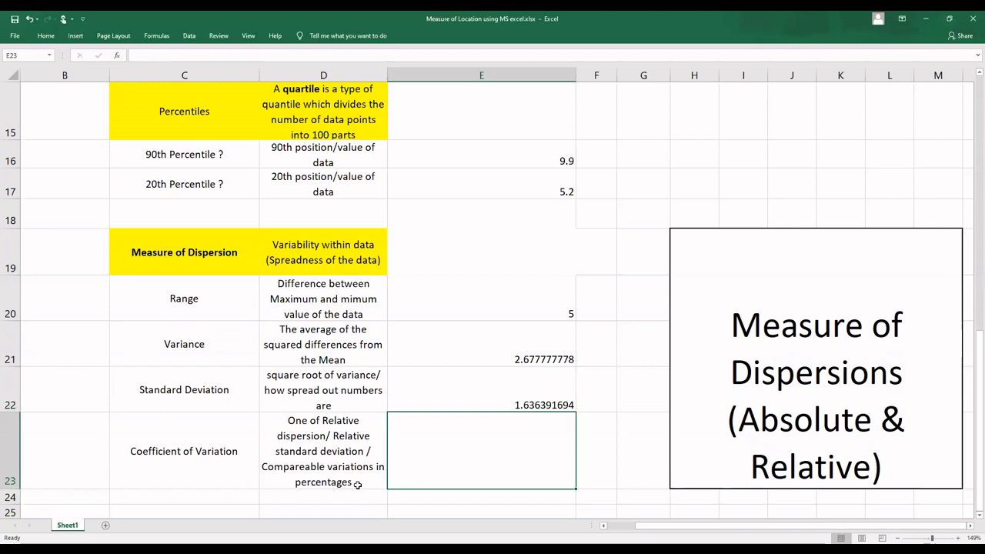
# Step: Handwrite the coefficient of variation formula C.V = S / x̄ × 100 in the blank area below the dispersion table
pyautogui.scroll(-1, 357, 484)
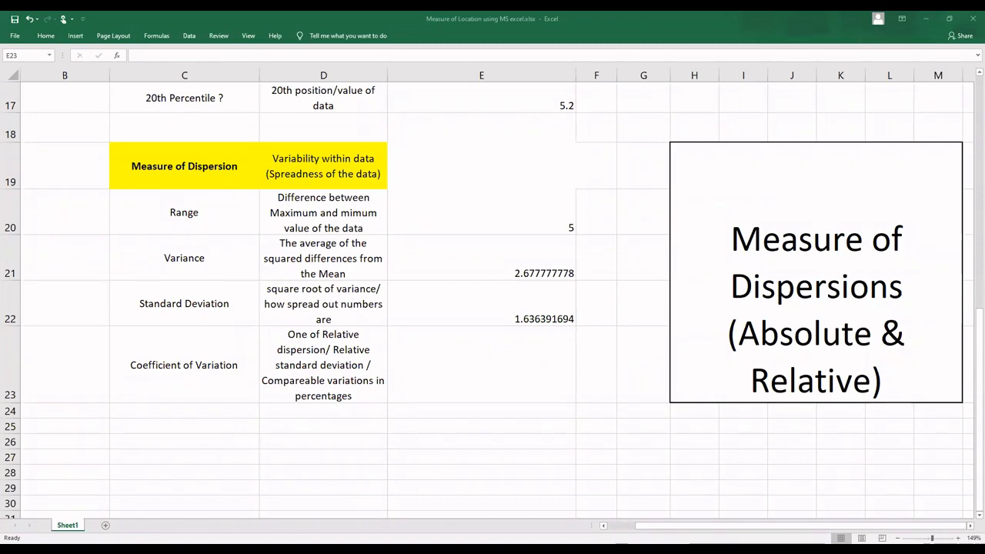
pyautogui.moveTo(536, 437)
pyautogui.mouseDown()
pyautogui.moveTo(527, 469)
pyautogui.moveTo(556, 460)
pyautogui.mouseUp()
pyautogui.moveTo(561, 437)
pyautogui.mouseDown()
pyautogui.moveTo(591, 431)
pyautogui.moveTo(607, 467)
pyautogui.moveTo(613, 459)
pyautogui.mouseUp()
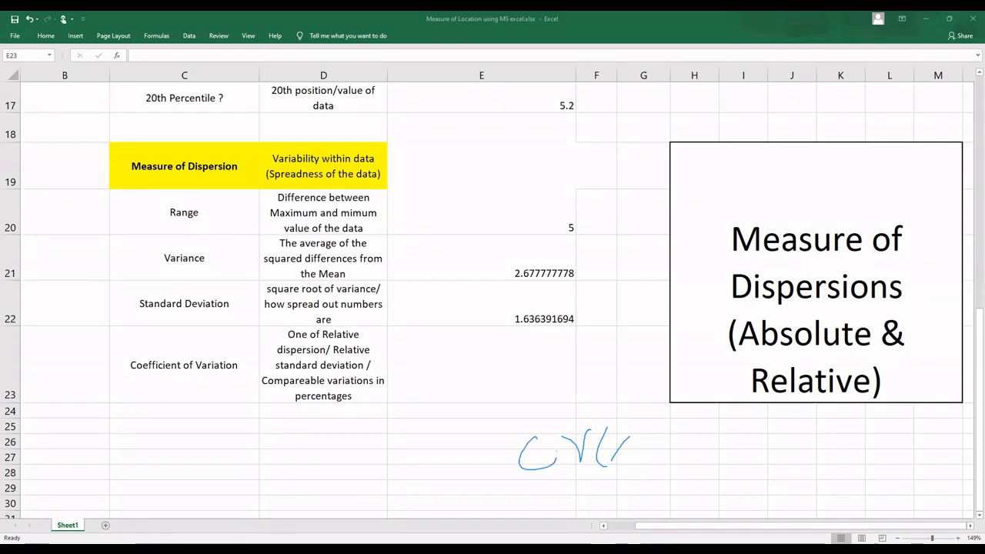
pyautogui.hotkey('ctrl', 'z')
pyautogui.hotkey('ctrl', 'z')
pyautogui.moveTo(584, 452)
pyautogui.mouseDown()
pyautogui.moveTo(614, 449)
pyautogui.moveTo(624, 462)
pyautogui.mouseUp()
pyautogui.moveTo(660, 407)
pyautogui.mouseDown()
pyautogui.moveTo(643, 417)
pyautogui.moveTo(645, 449)
pyautogui.moveTo(705, 453)
pyautogui.moveTo(649, 508)
pyautogui.moveTo(677, 506)
pyautogui.moveTo(674, 468)
pyautogui.mouseUp()
pyautogui.moveTo(731, 437)
pyautogui.mouseDown()
pyautogui.moveTo(717, 465)
pyautogui.moveTo(729, 453)
pyautogui.moveTo(756, 464)
pyautogui.mouseUp()
pyautogui.moveTo(770, 444)
pyautogui.mouseDown()
pyautogui.moveTo(765, 455)
pyautogui.moveTo(779, 446)
pyautogui.mouseUp()
pyautogui.moveTo(785, 440)
pyautogui.mouseDown()
pyautogui.moveTo(797, 440)
pyautogui.moveTo(806, 460)
pyautogui.mouseUp()
pyautogui.moveTo(807, 460); pyautogui.dragTo(791, 452)
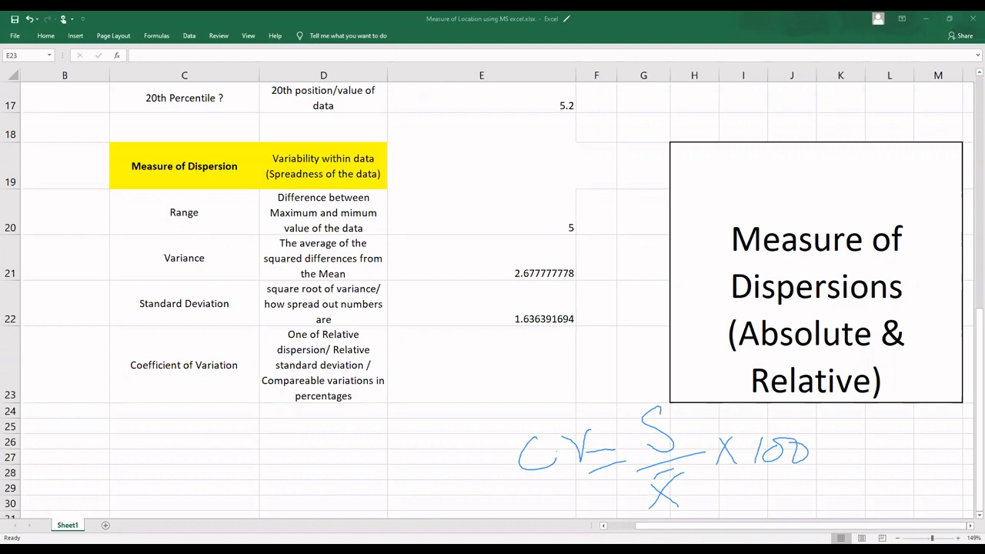
# Step: Label cell D24, directly below the coefficient of variation description, as Mean
pyautogui.click(334, 415)
pyautogui.write('Me')
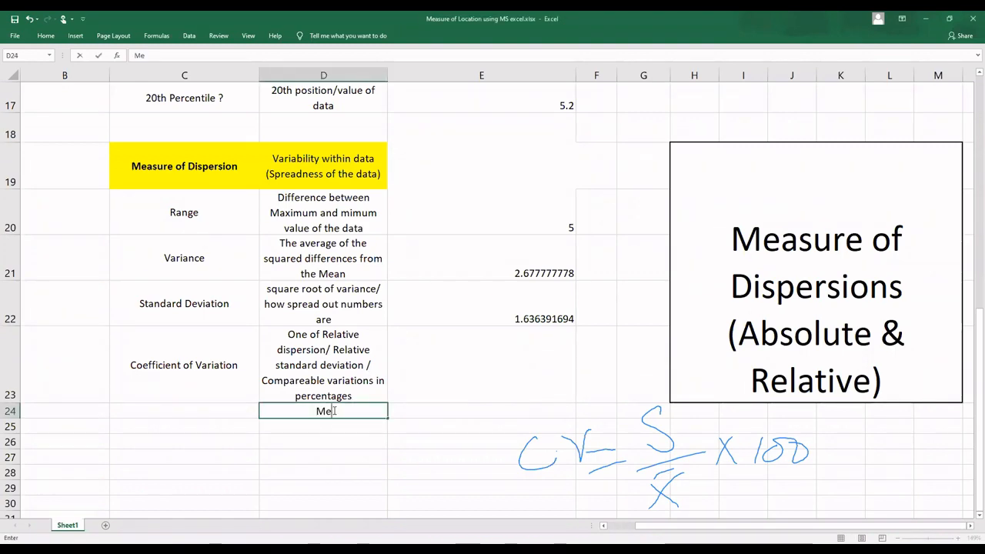
pyautogui.write('an')
pyautogui.press('Tab')
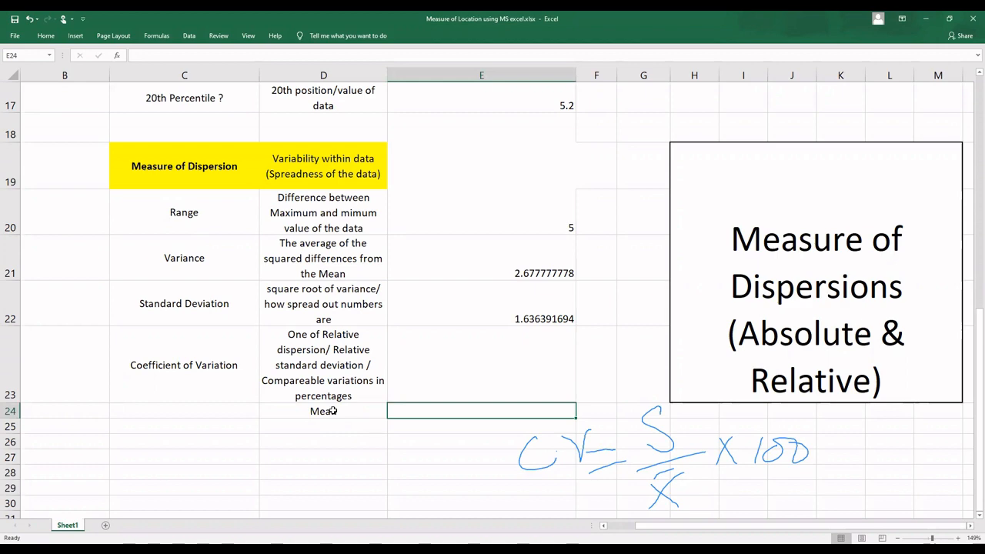
pyautogui.press('Right')
pyautogui.press('Right')
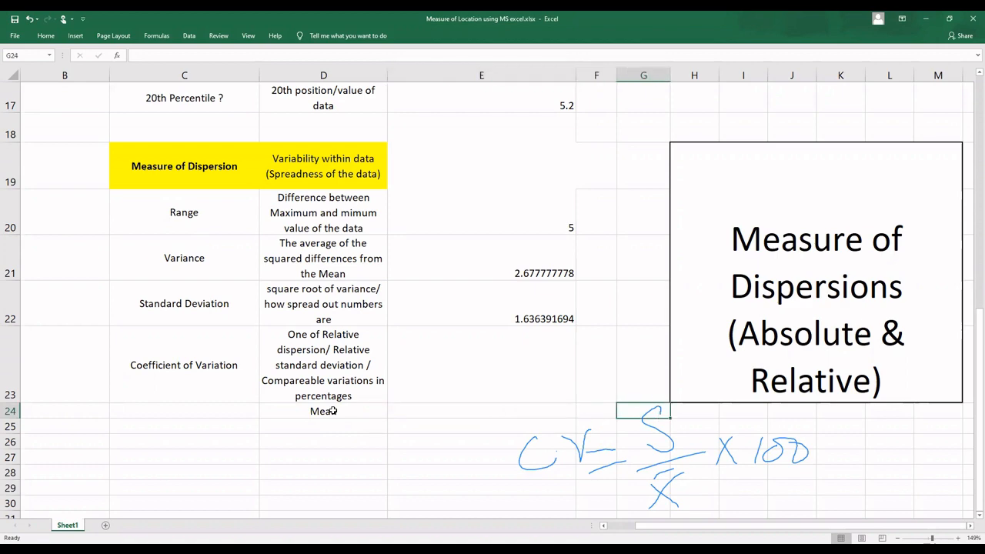
pyautogui.press('Left')
pyautogui.write('=')
pyautogui.press('Left')
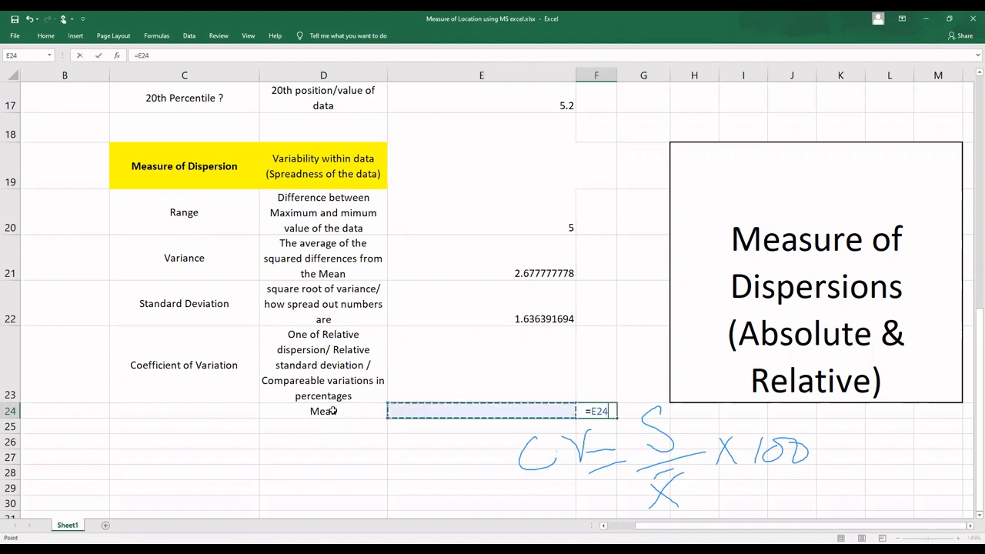
pyautogui.press('Escape')
# Step: Enter mean(B2:B11) as plain text in E24 beside the Mean label
pyautogui.press('Left')
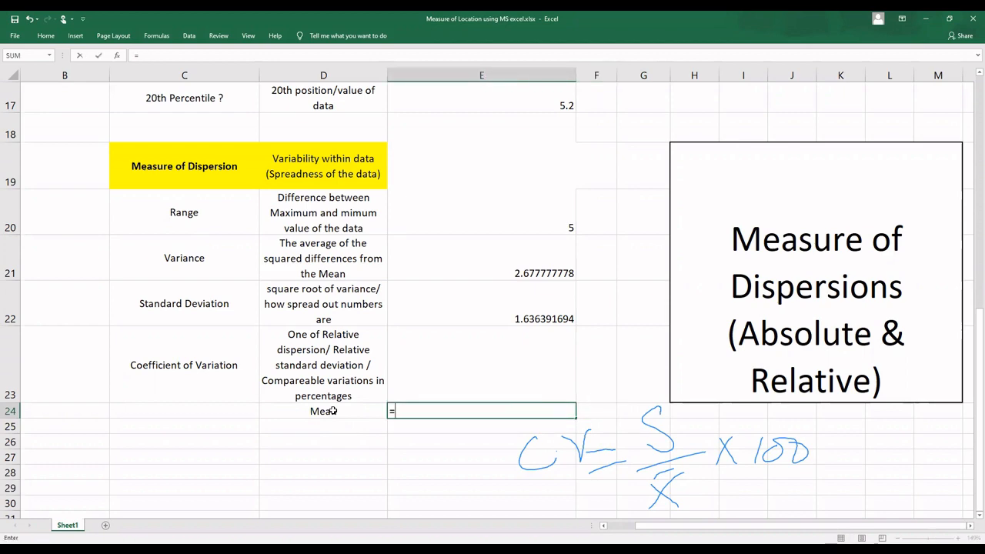
pyautogui.write('mean()')
pyautogui.press('Left')
pyautogui.press('Right')
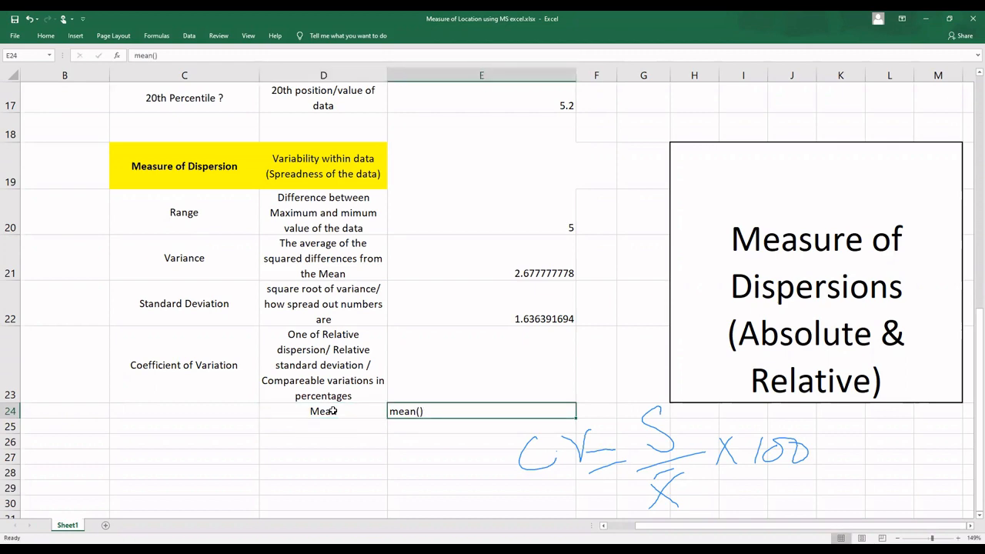
pyautogui.press('F2')
pyautogui.write('B2:')
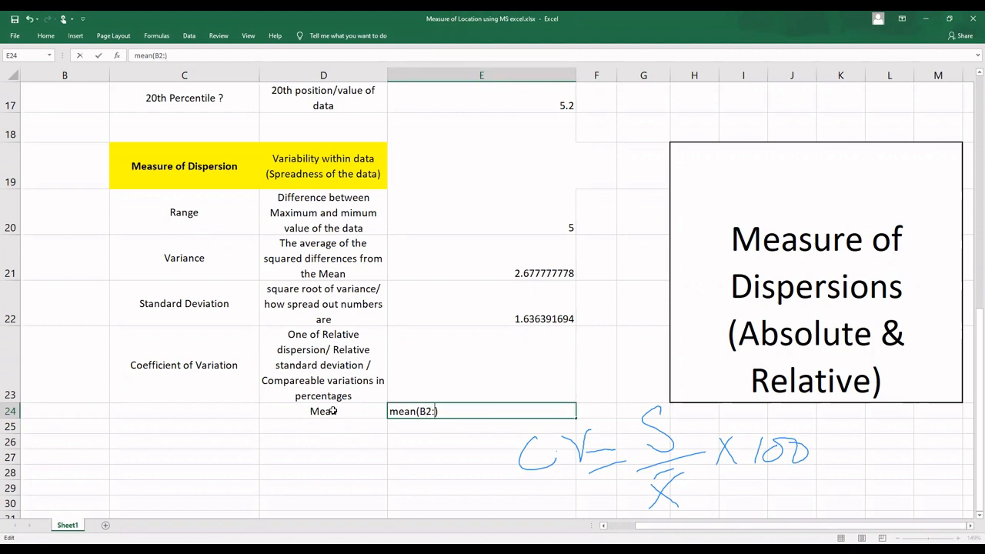
pyautogui.write('B11')
pyautogui.press('Return')
# Step: Enter a plain equals sign in F24, after the function text in the Mean row
pyautogui.press('Right')
pyautogui.press('Up')
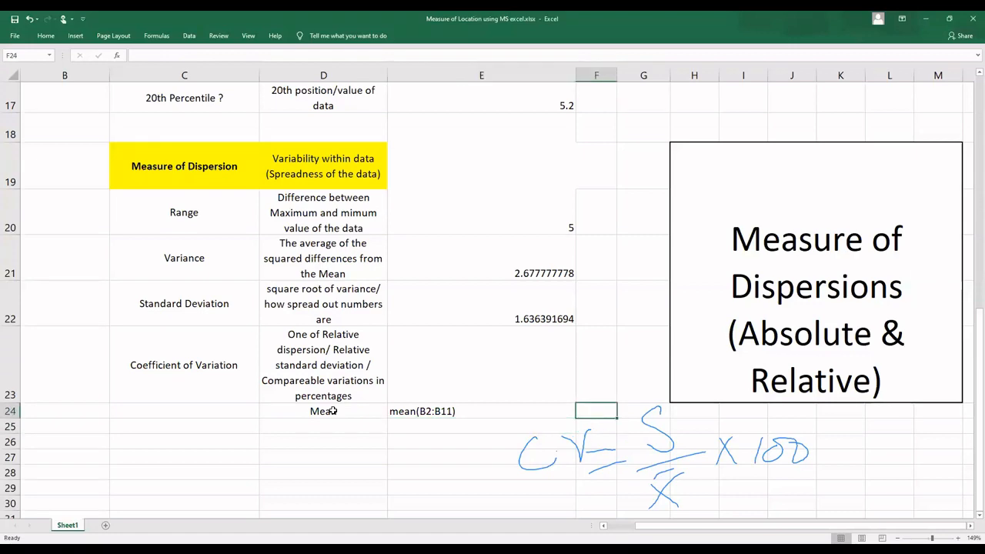
pyautogui.write('=')
pyautogui.press('Right')
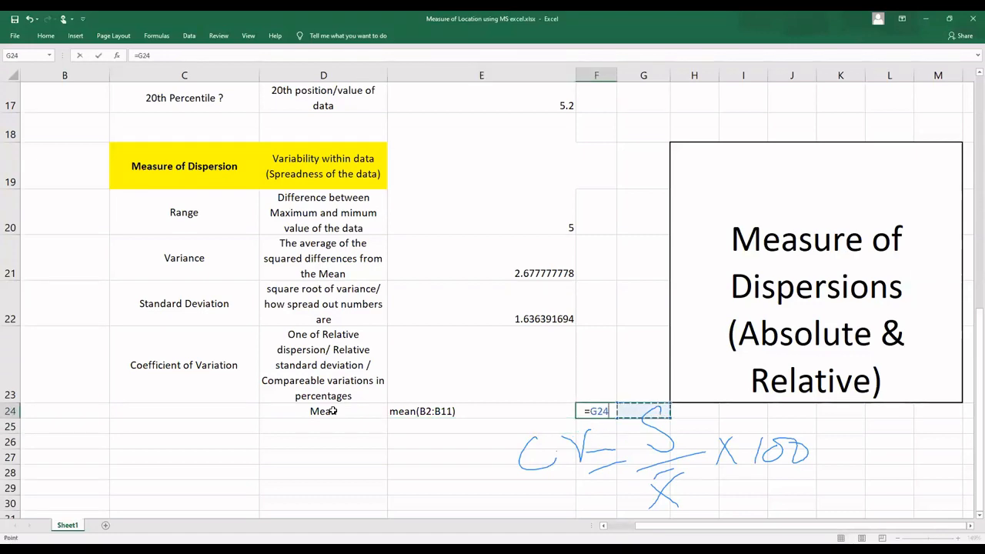
pyautogui.press('BackSpace')
pyautogui.press('Return')
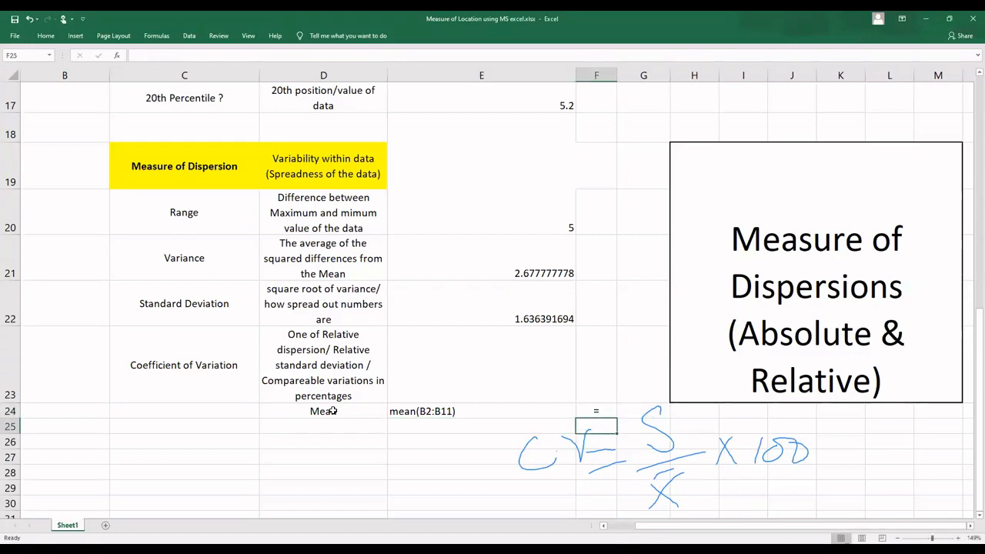
# Step: Try to calculate the mean in G24 with the formula =mean(B1:B11)
pyautogui.press('Right')
pyautogui.press('Up')
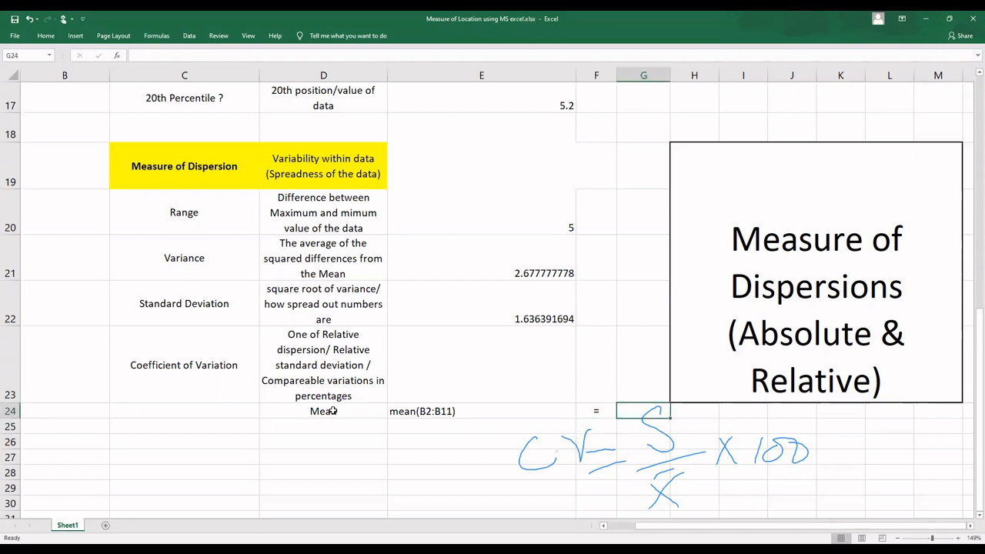
pyautogui.write('=mean(')
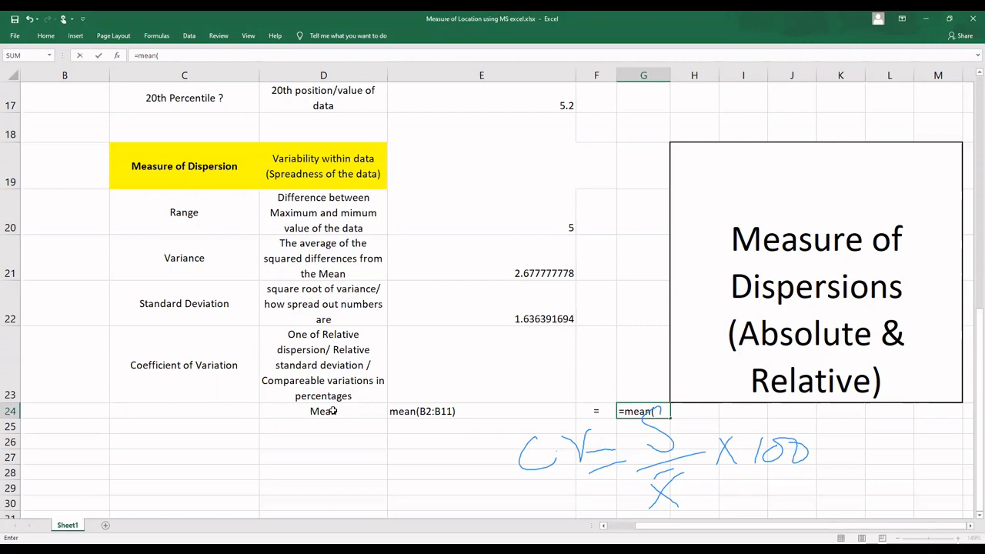
pyautogui.write('B1:B11)')
pyautogui.press('Return')
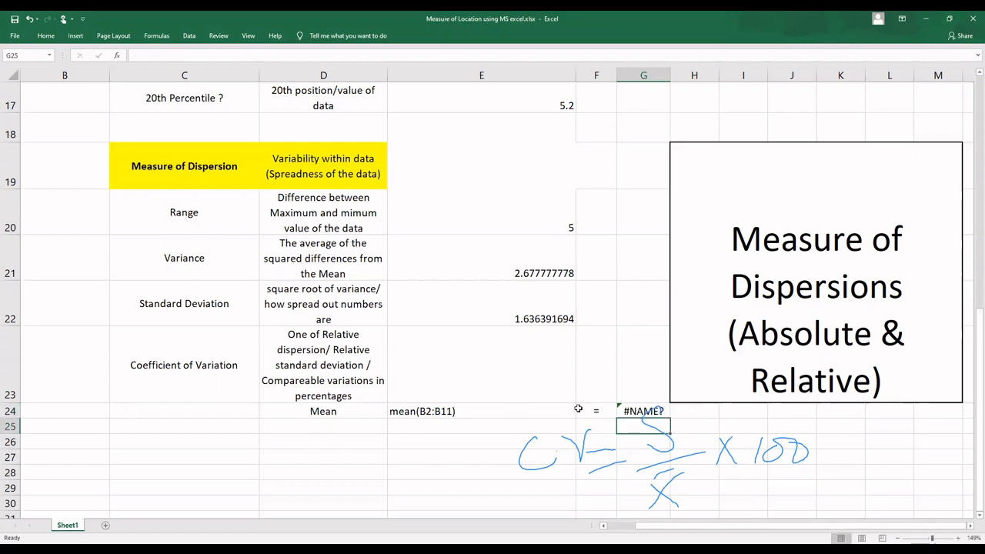
# Step: Replace the function name in G24 so that the formula reads =average(B1:B11)
pyautogui.click(627, 415)
pyautogui.doubleClick(627, 415)
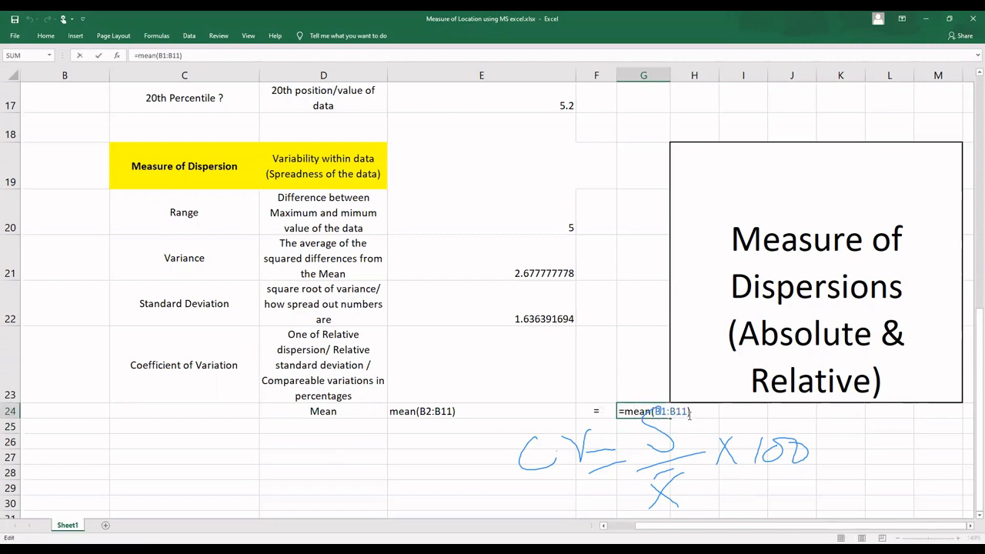
pyautogui.moveTo(651, 413); pyautogui.dragTo(626, 413)
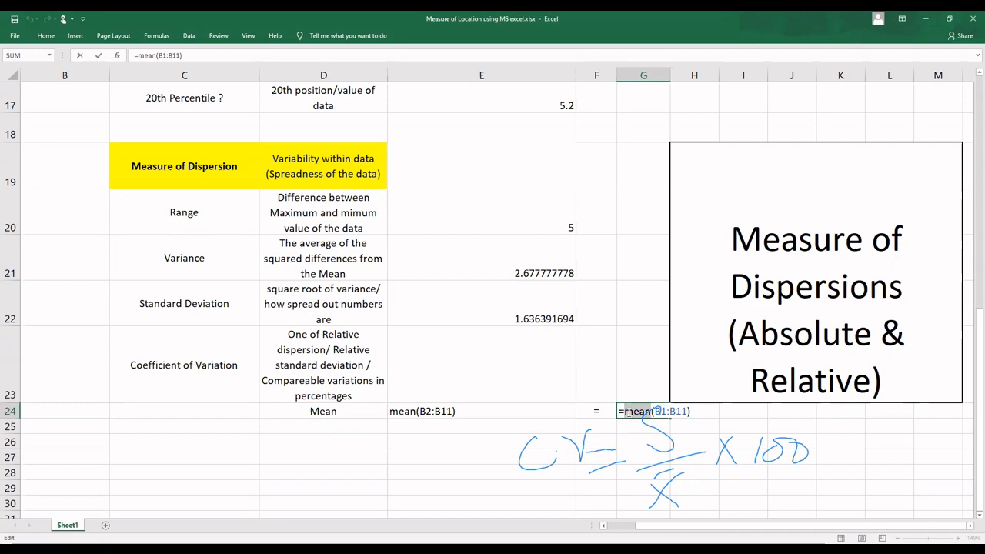
pyautogui.write('average')
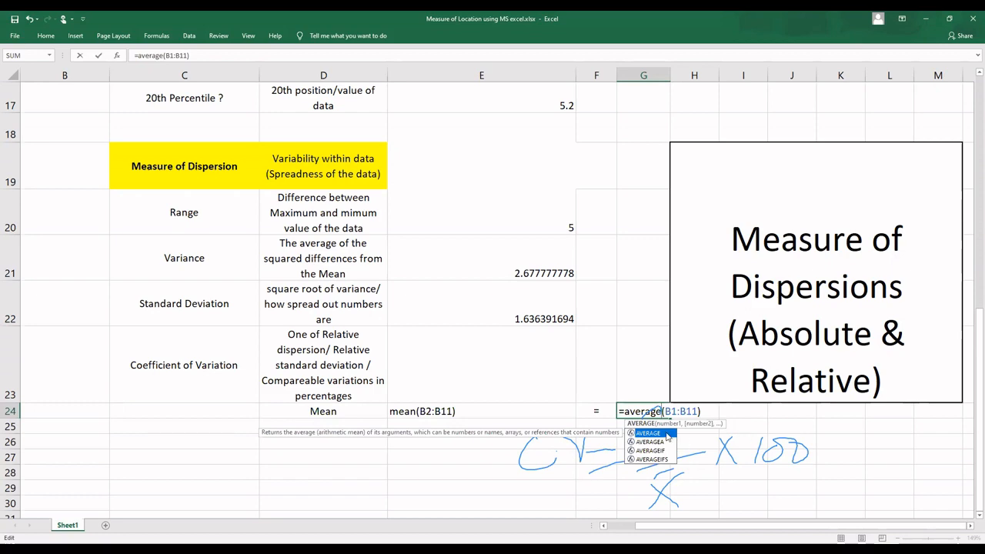
pyautogui.press('Return')
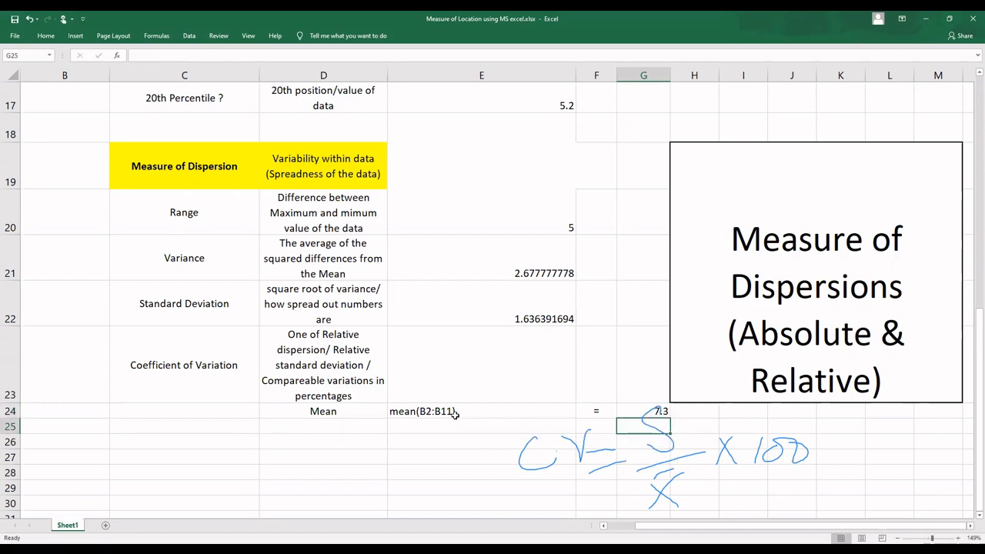
# Step: Change the function text in E24 to average(B2:B11)
pyautogui.click(411, 411)
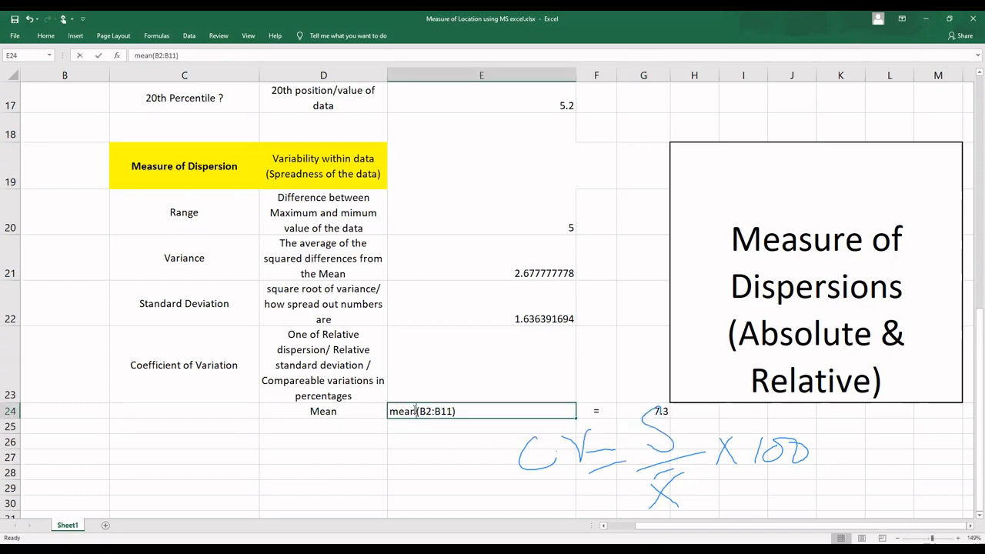
pyautogui.doubleClick(412, 411)
pyautogui.moveTo(412, 411); pyautogui.dragTo(390, 411)
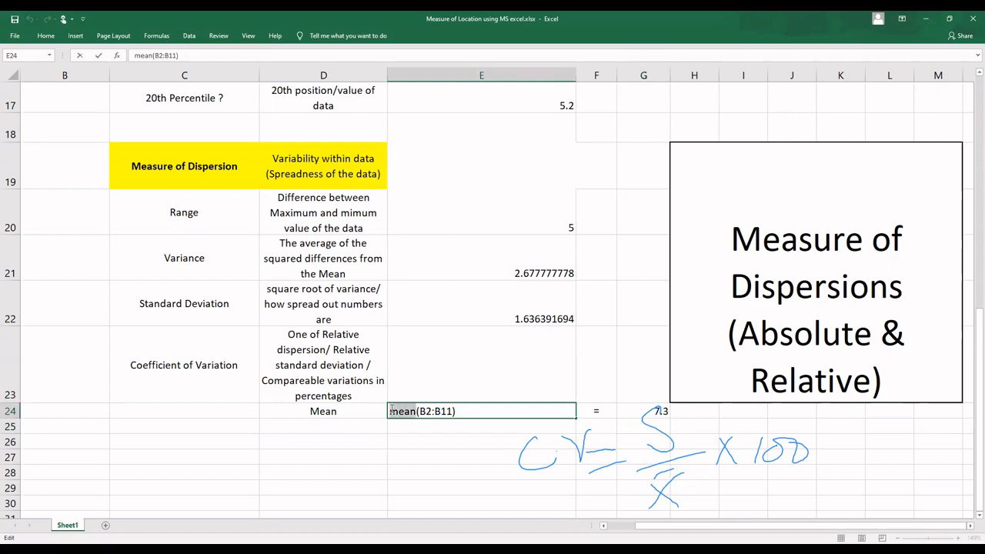
pyautogui.write('average')
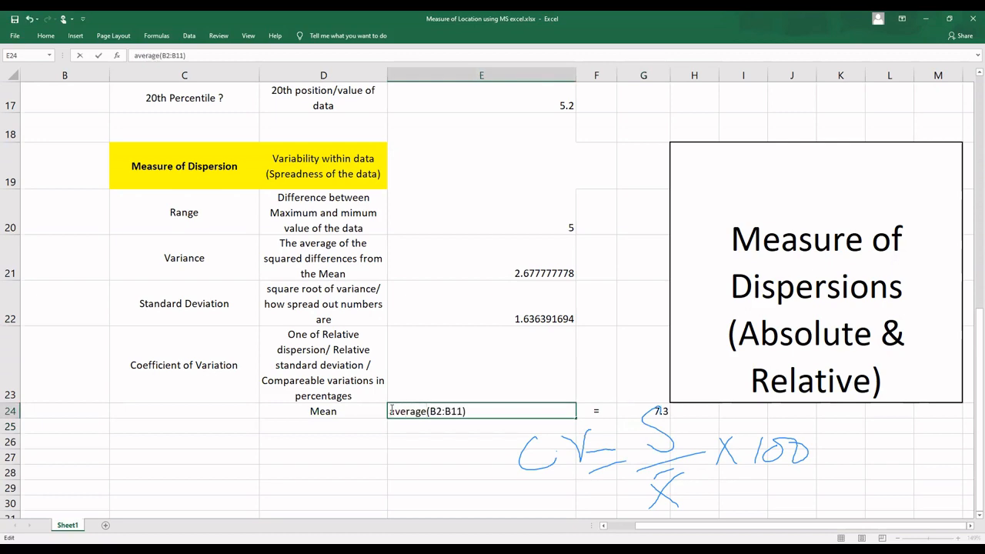
pyautogui.click(469, 411)
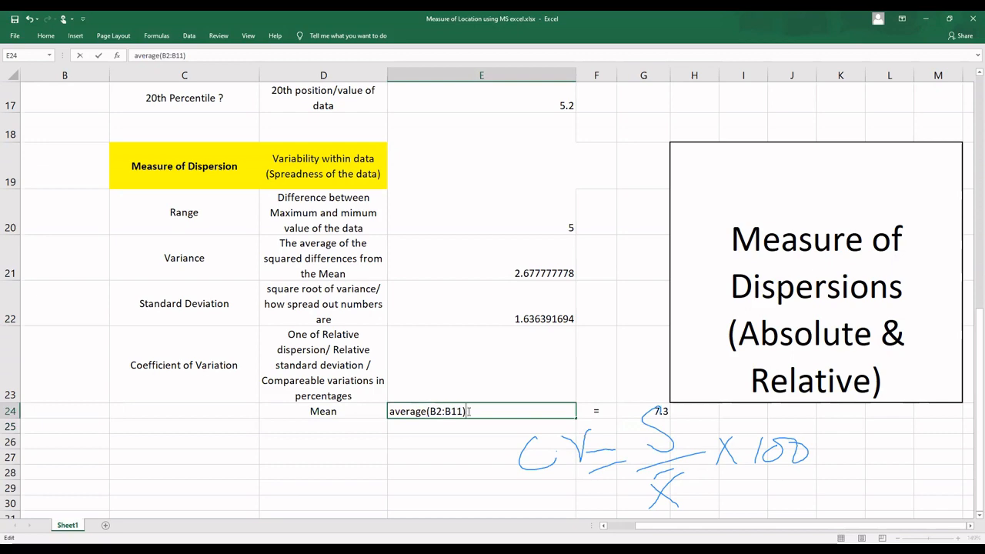
pyautogui.press('Return')
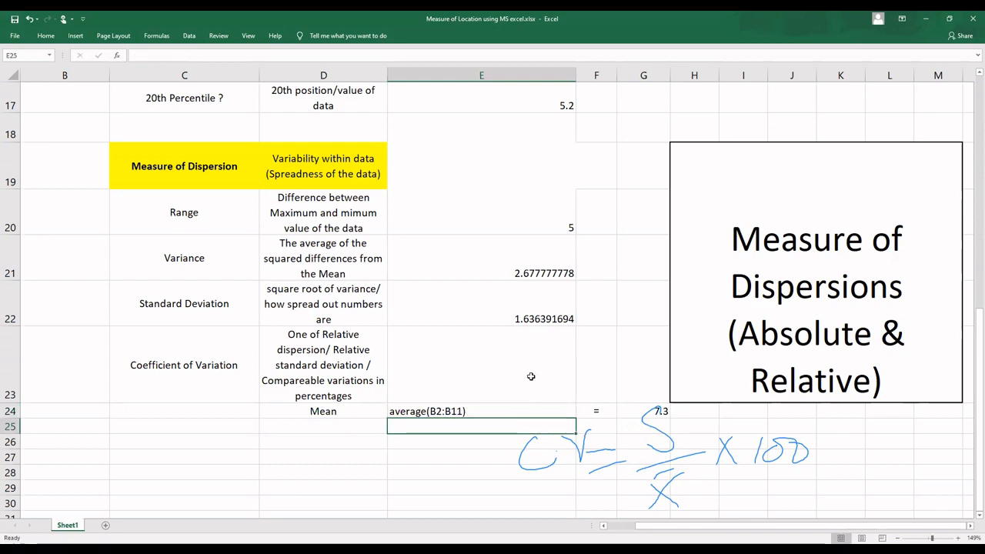
pyautogui.click(479, 351)
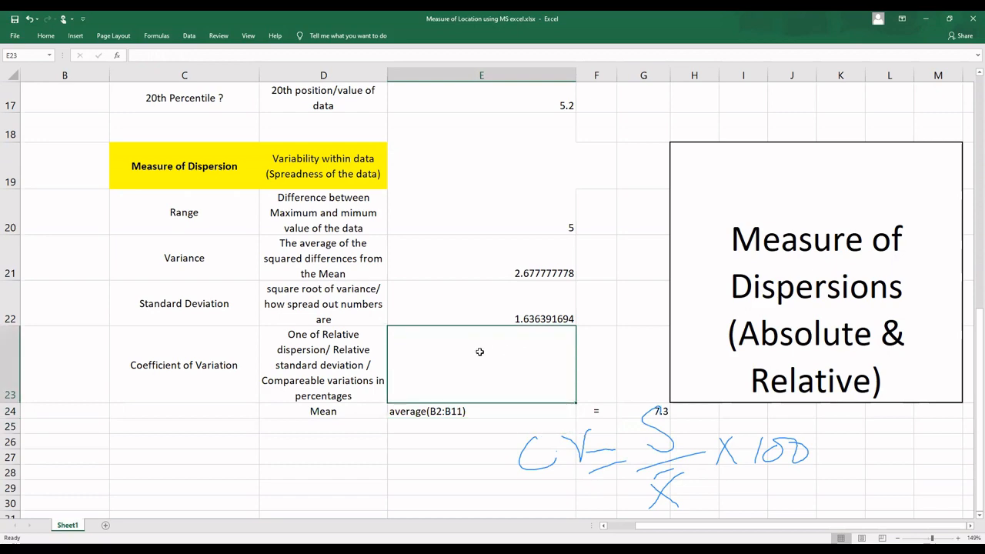
pyautogui.write('=')
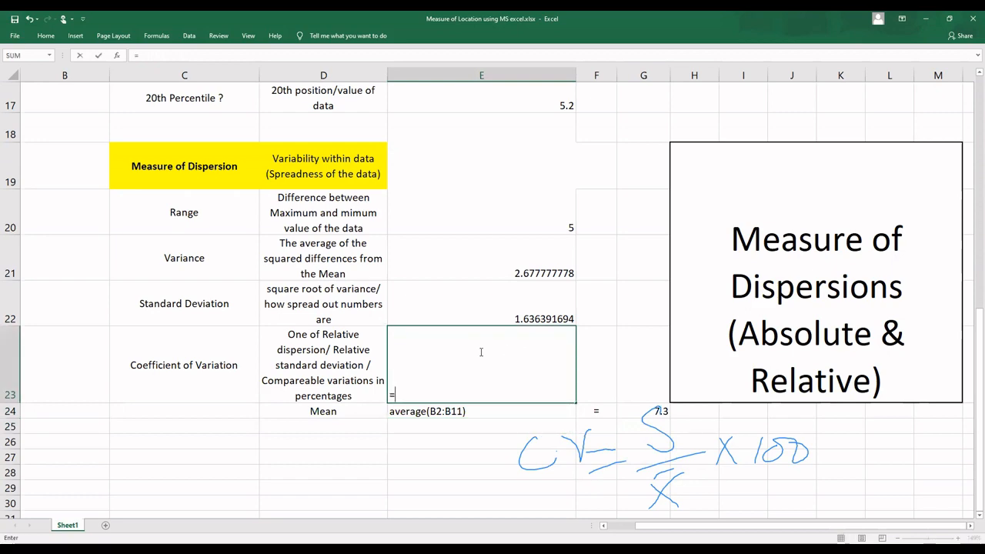
pyautogui.click(525, 319)
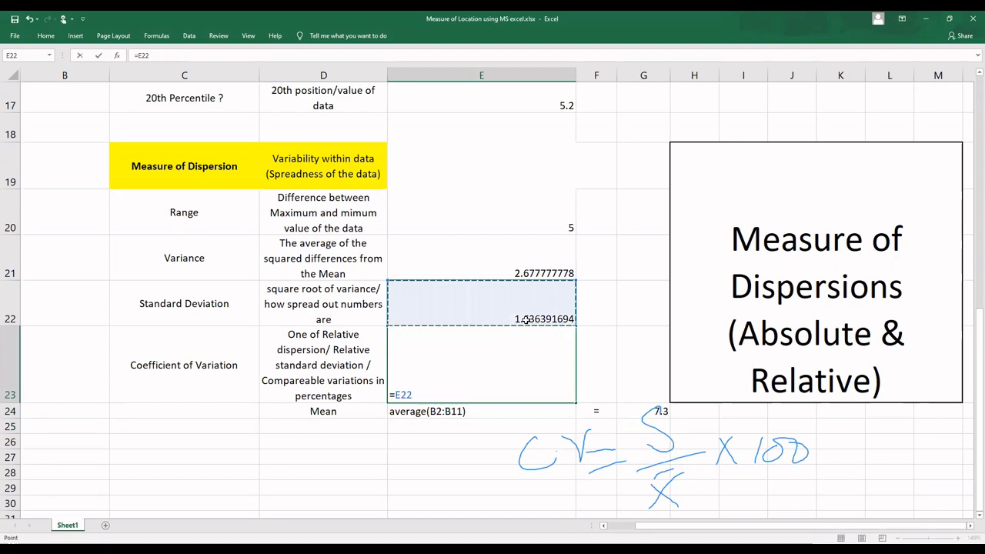
pyautogui.press('Escape')
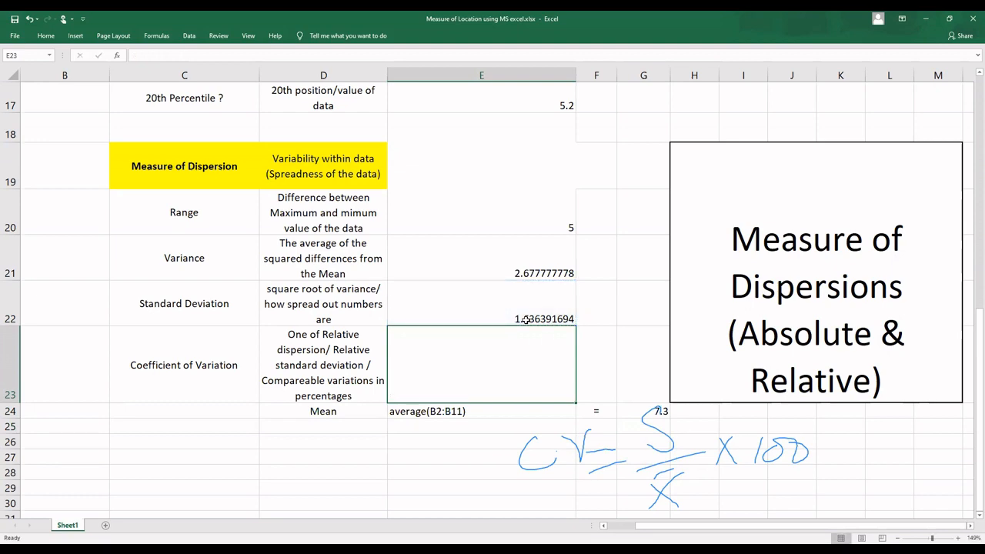
# Step: Copy the standard deviation formula from E22 to G22 and correct it to =STDEV.S(B2:B11)
pyautogui.click(516, 318)
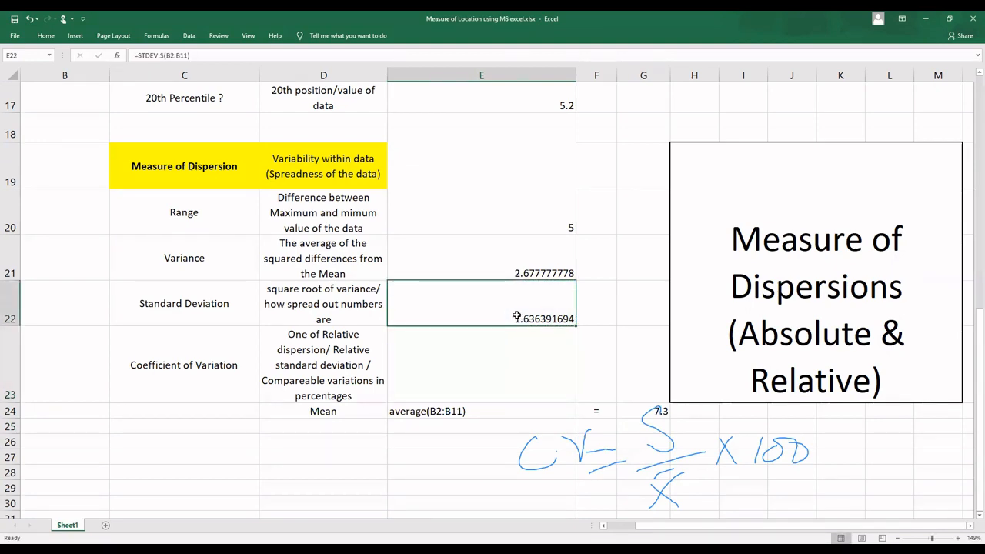
pyautogui.hotkey('ctrl', 'c')
pyautogui.click(632, 309)
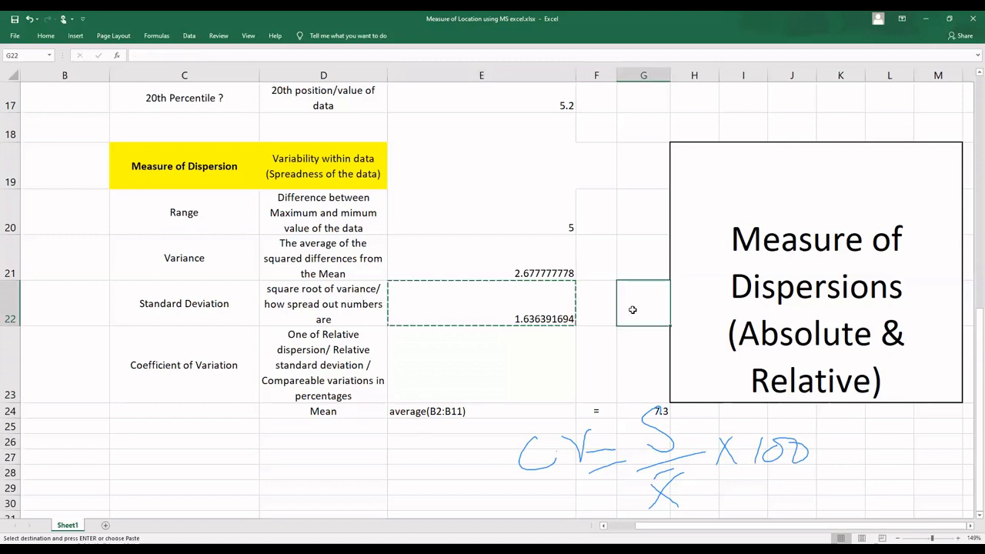
pyautogui.hotkey('ctrl', 'v')
pyautogui.doubleClick(658, 309)
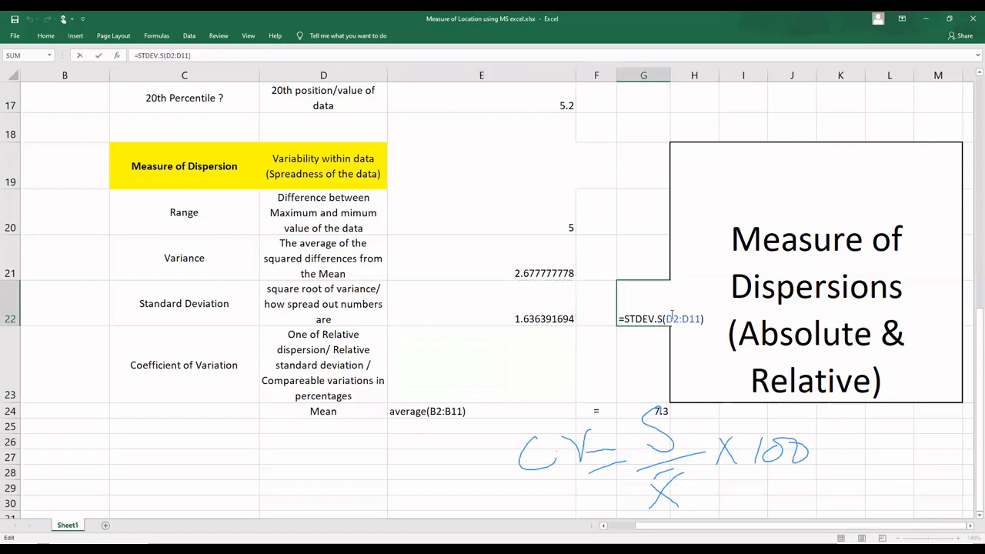
pyautogui.click(672, 317)
pyautogui.press('BackSpace')
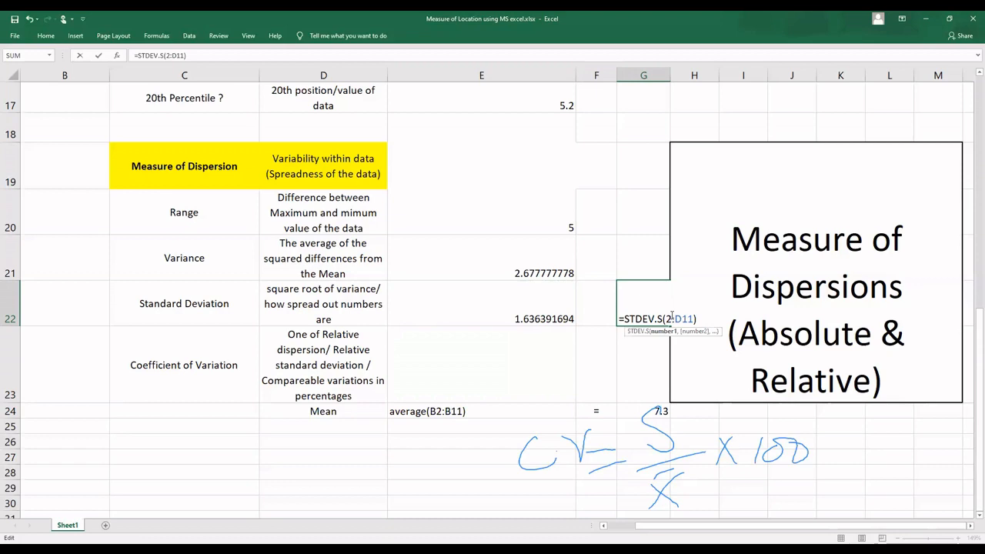
pyautogui.write('B')
pyautogui.press('Right')
pyautogui.press('Right')
pyautogui.press('Right')
pyautogui.press('BackSpace')
pyautogui.write('B')
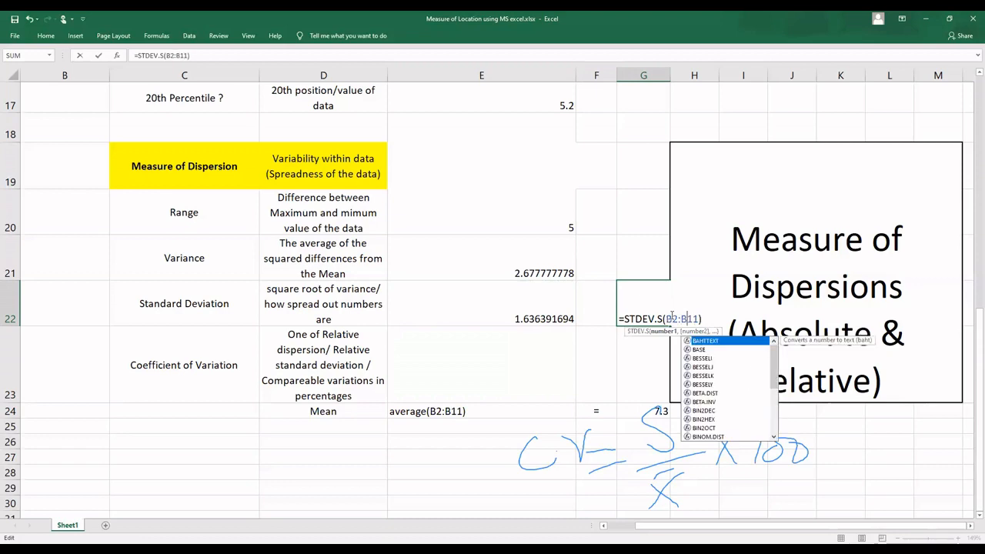
pyautogui.press('Return')
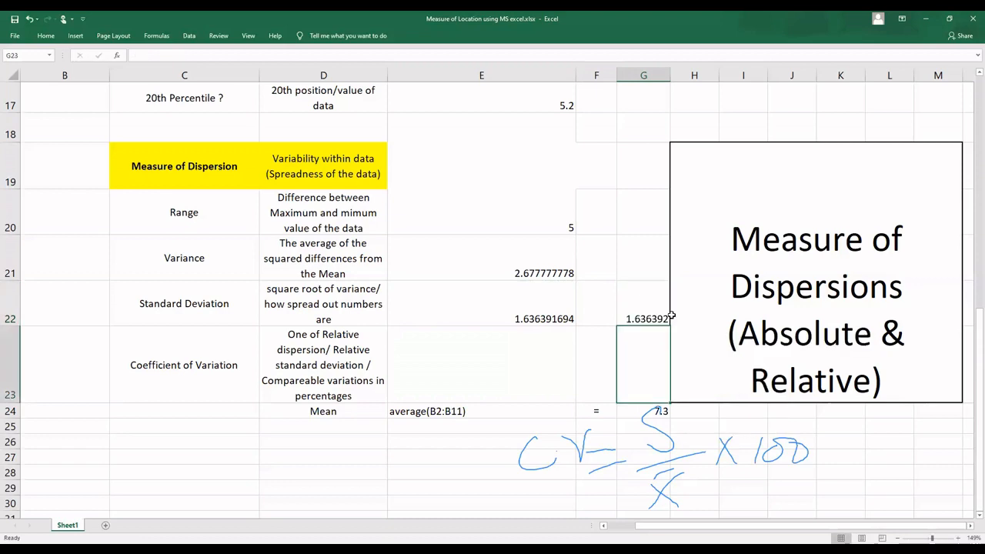
# Step: Turn the standard deviation formula in E22 into the plain text STDEV.S(B2:B11)
pyautogui.click(537, 317)
pyautogui.doubleClick(536, 317)
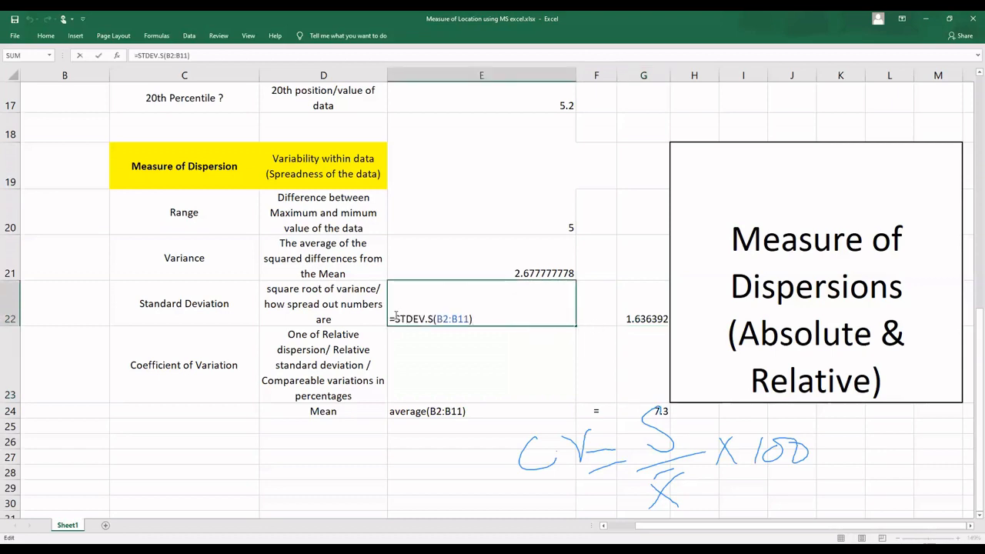
pyautogui.press('BackSpace')
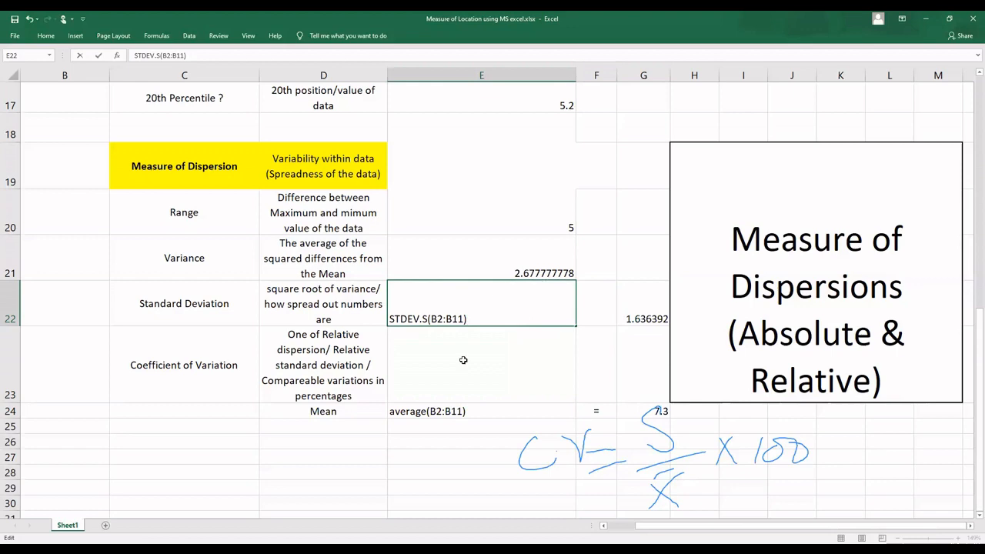
pyautogui.press('Return')
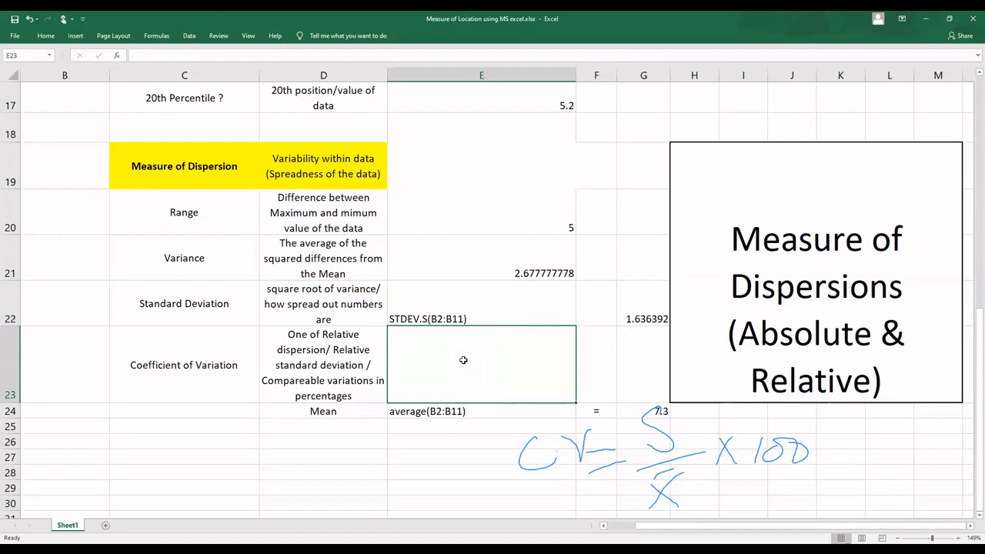
# Step: Calculate the coefficient of variation in E23 with the formula =(G22/G24)*100
pyautogui.write('=')
pyautogui.click(638, 313)
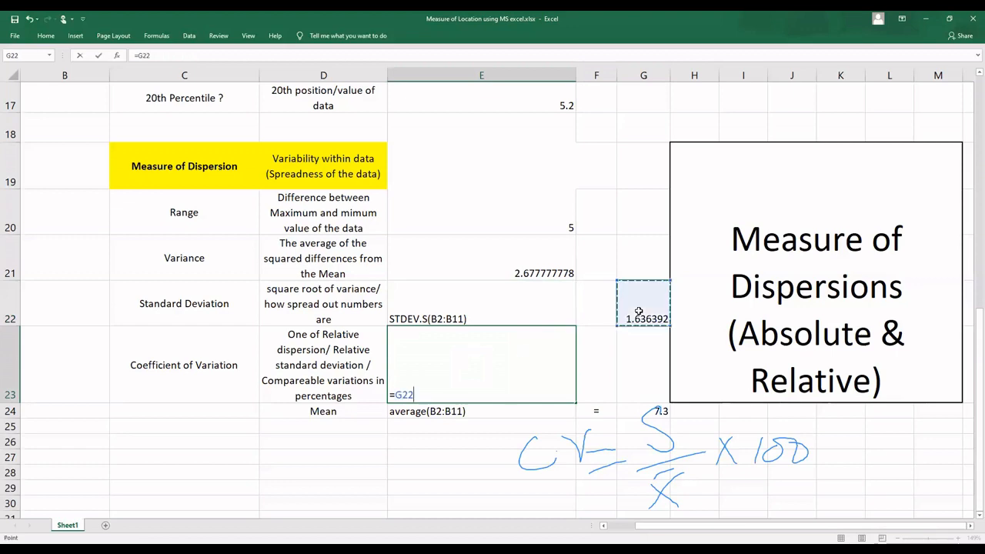
pyautogui.write('/')
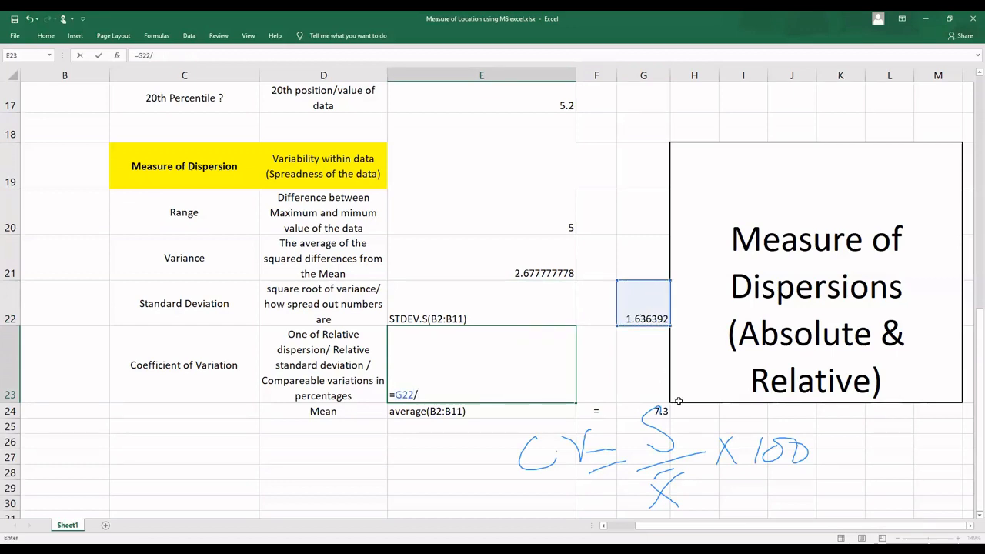
pyautogui.click(640, 411)
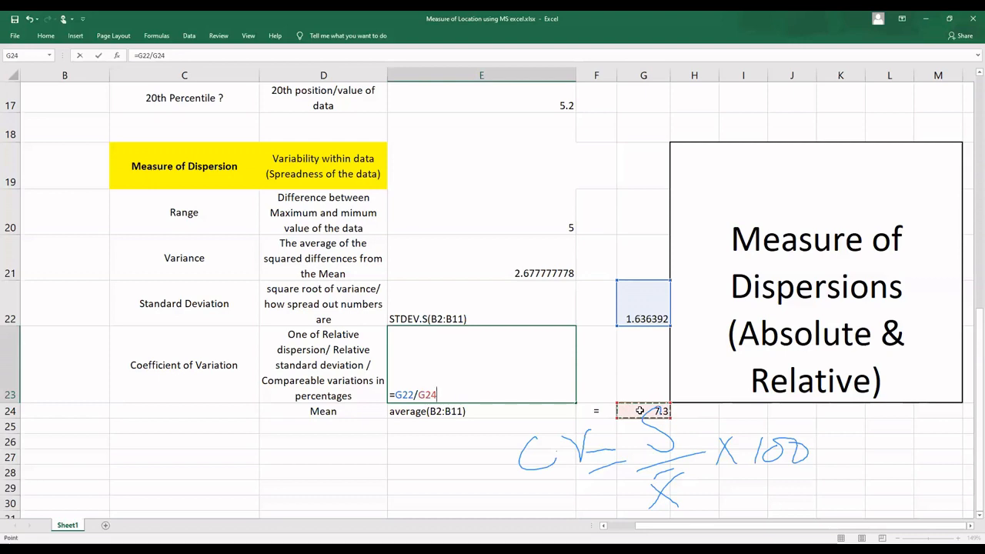
pyautogui.write(')*100')
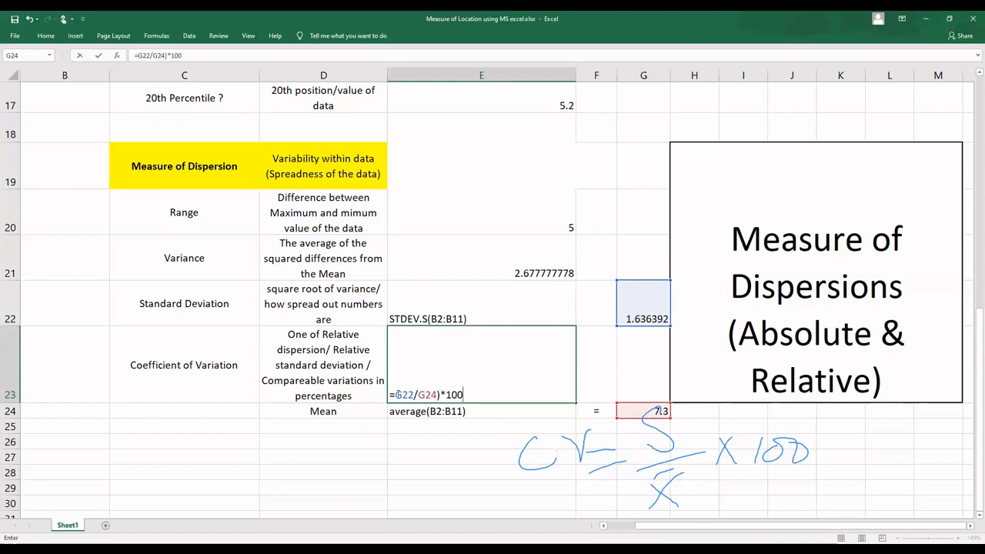
pyautogui.click(396, 394)
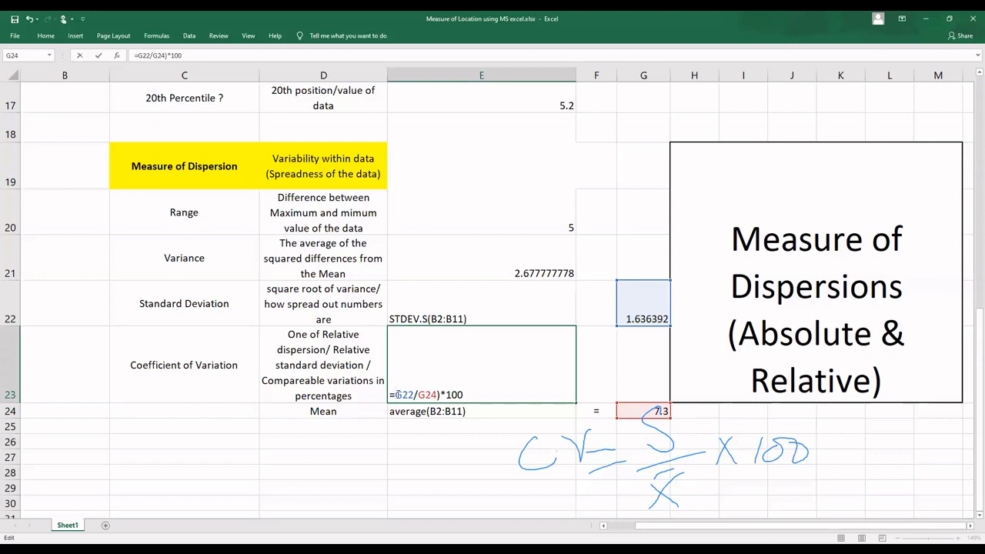
pyautogui.write('(')
pyautogui.press('Return')
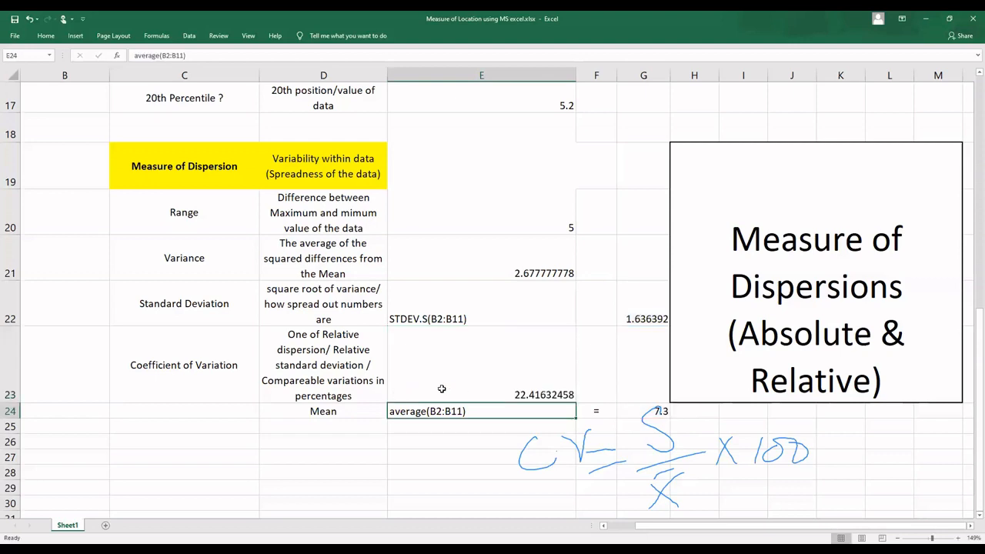
pyautogui.click(521, 389)
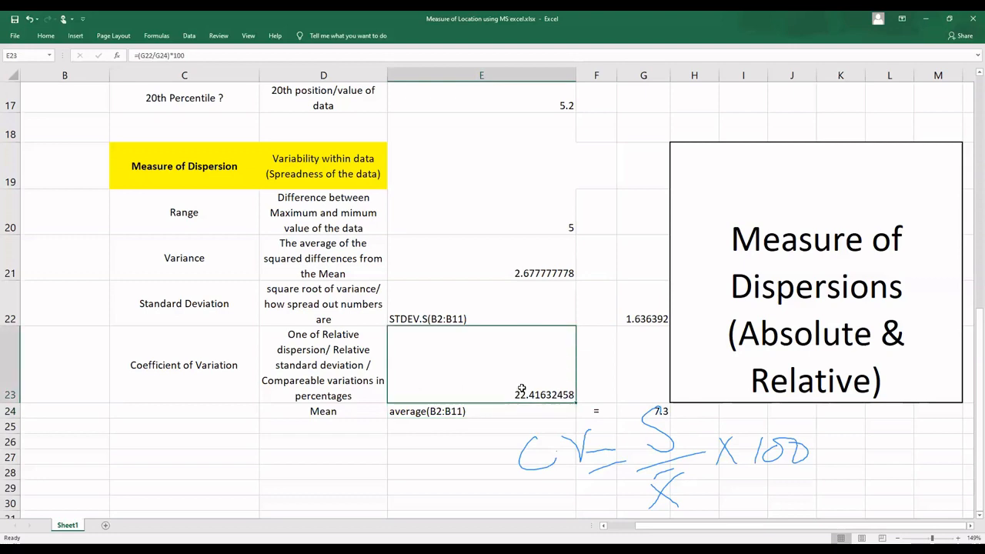
# Step: Enter the trial formula =E23*100 in the empty cell C28
pyautogui.click(245, 467)
pyautogui.write('=')
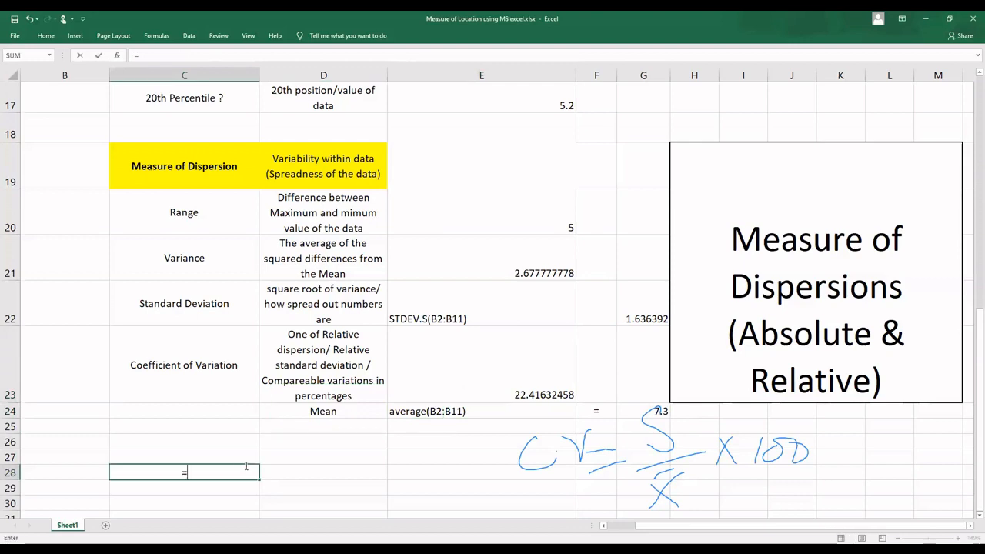
pyautogui.click(523, 381)
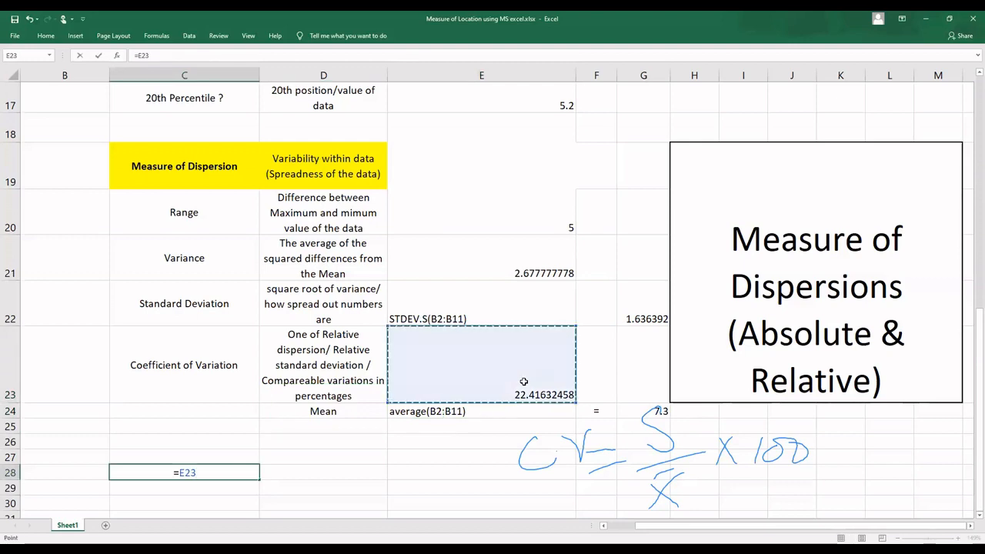
pyautogui.write('*100')
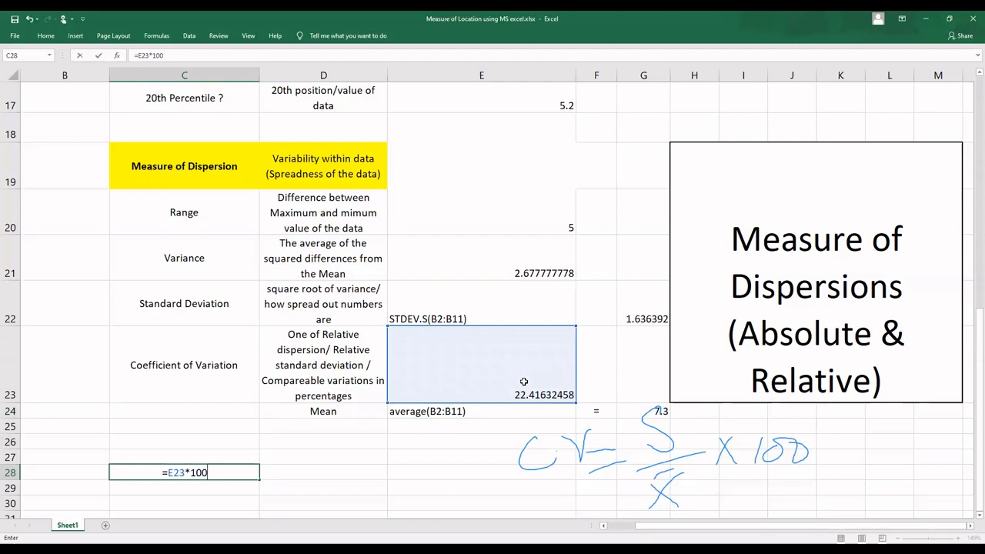
pyautogui.press('Return')
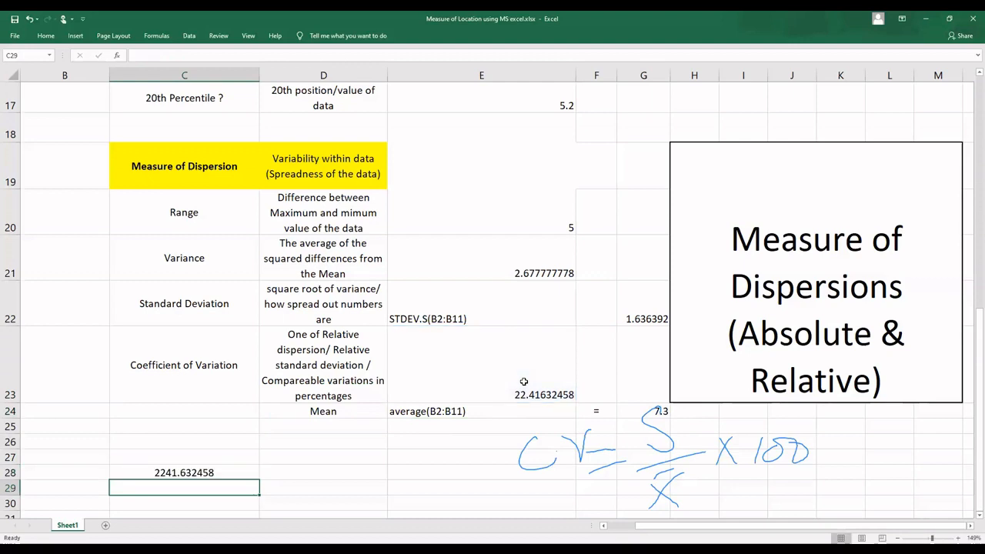
# Step: Delete the trial formula from cell C28
pyautogui.doubleClick(235, 474)
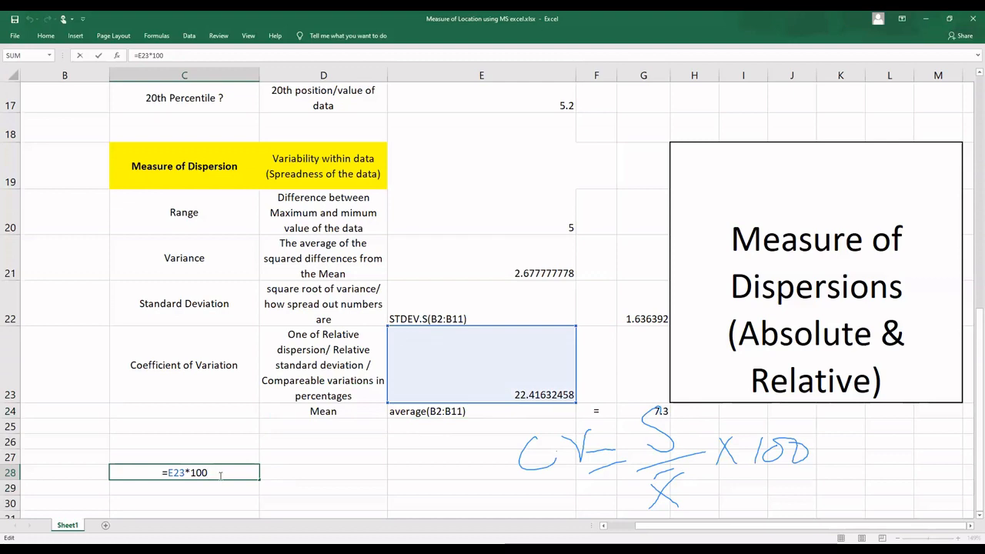
pyautogui.press('Escape')
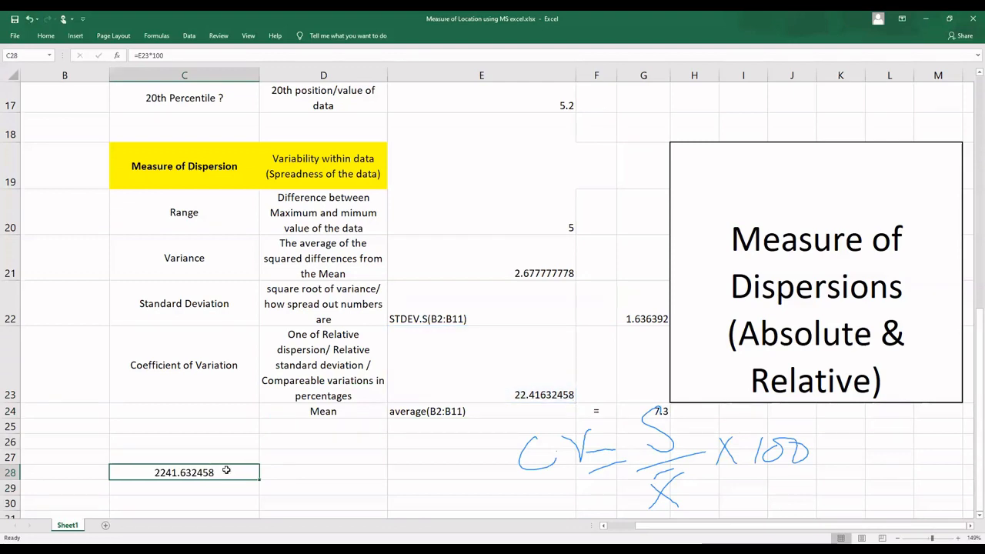
pyautogui.press('Delete')
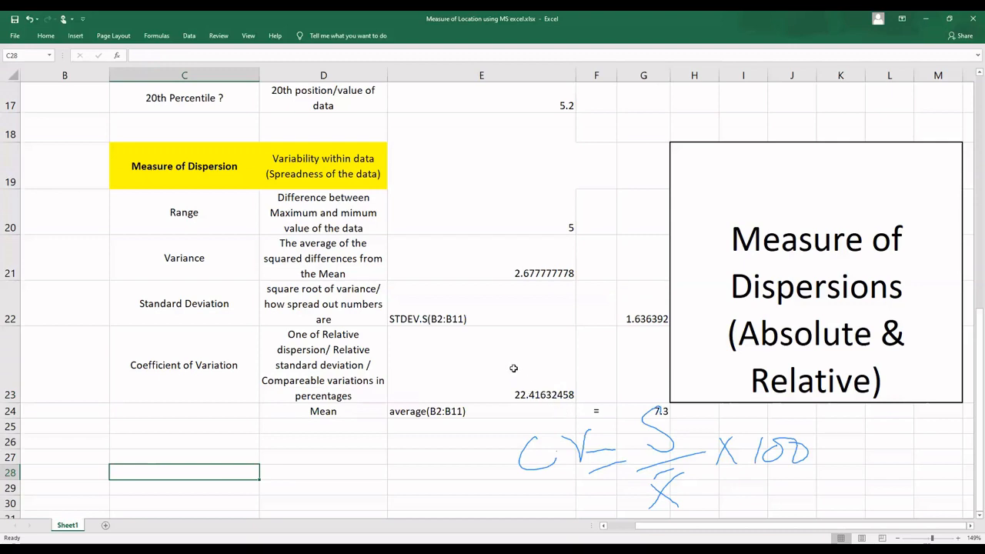
# Step: Review the whole sheet, from the measures of location through the quartiles and percentiles to the measures of dispersion
pyautogui.scroll(2, 513, 367)
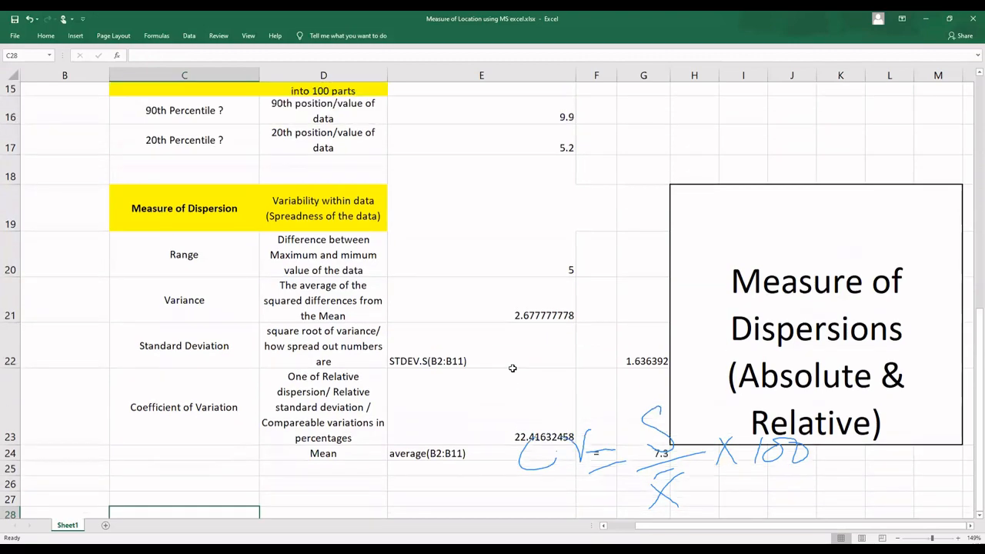
pyautogui.scroll(5, 513, 368)
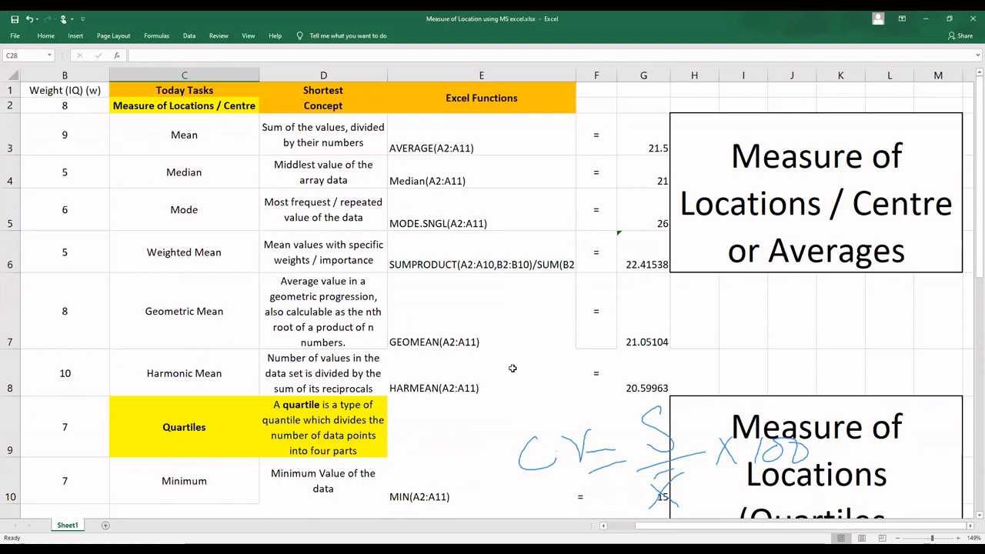
pyautogui.scroll(-1, 513, 368)
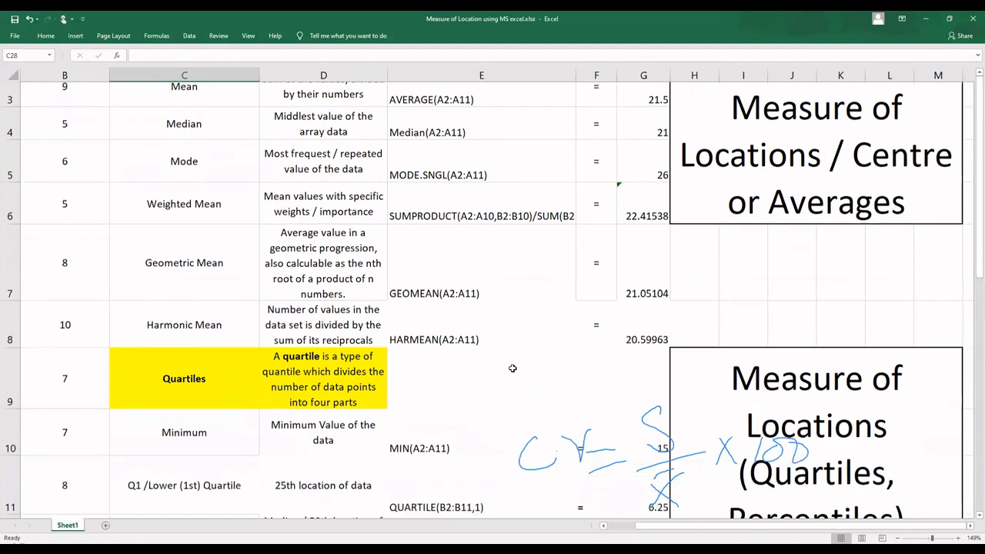
pyautogui.scroll(-2, 513, 368)
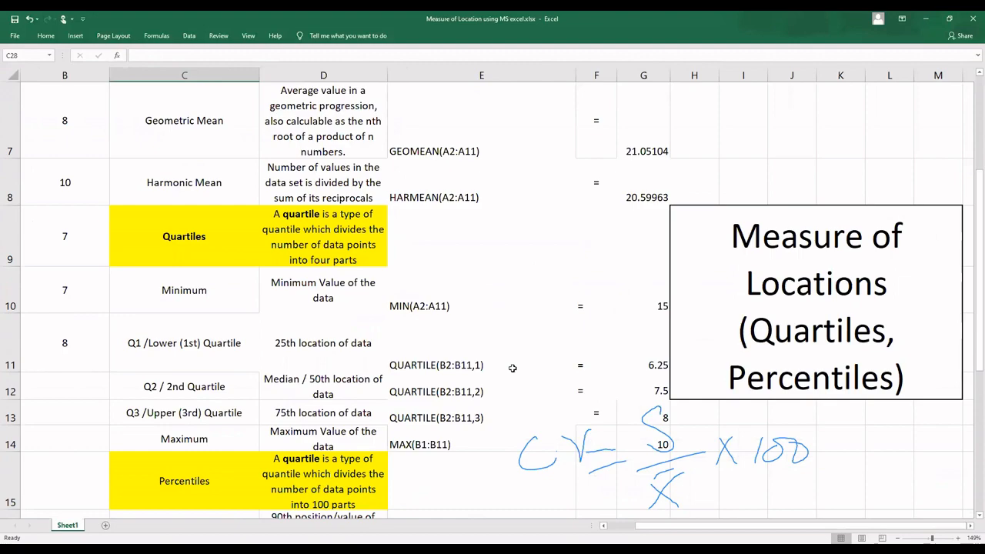
pyautogui.scroll(-3, 513, 368)
pyautogui.scroll(-2, 513, 367)
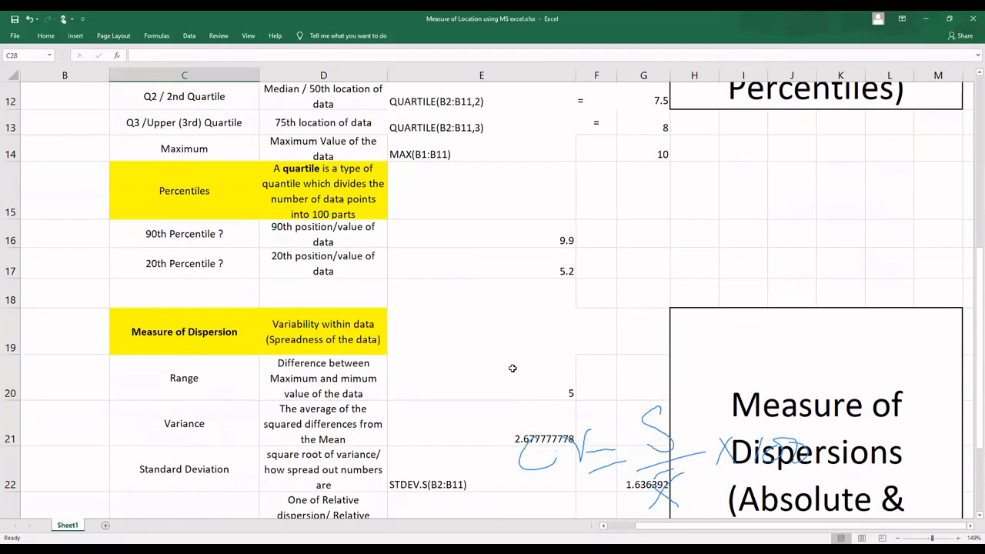
pyautogui.scroll(-3, 513, 368)
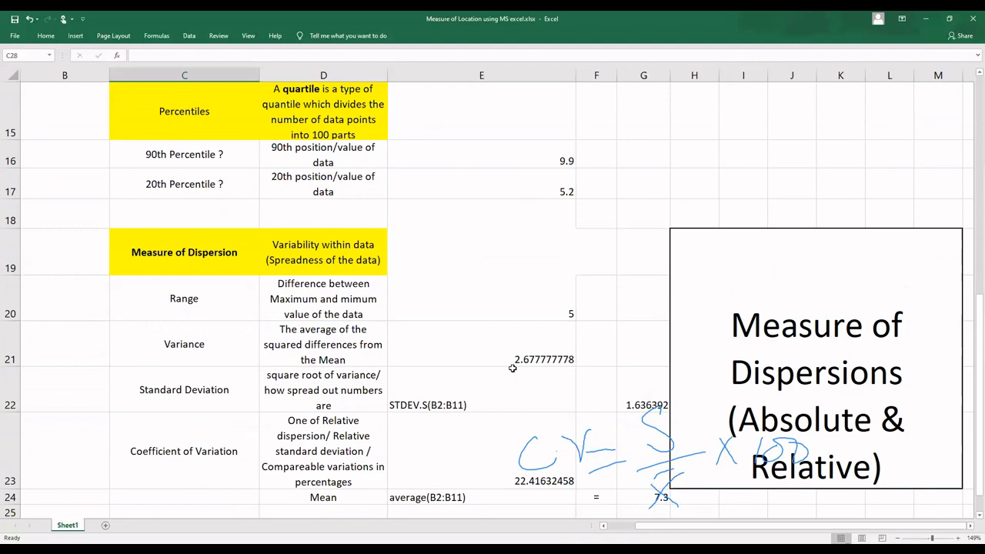
pyautogui.scroll(5, 512, 368)
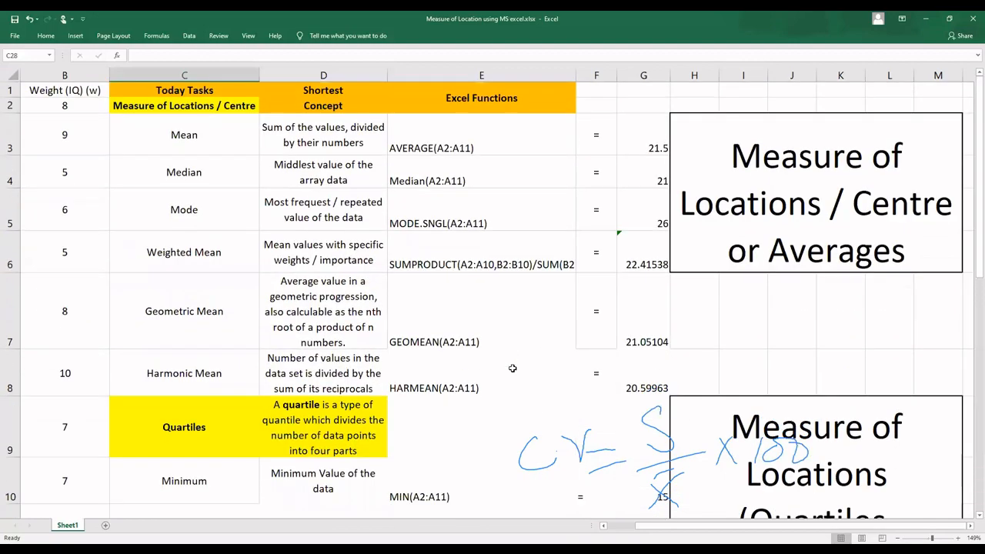